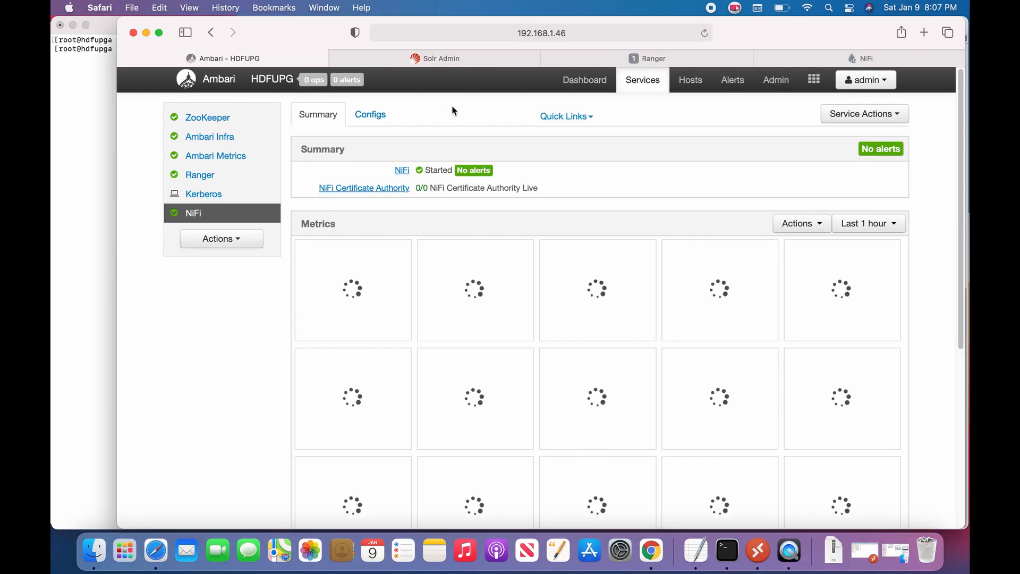
# Step: Open the Configs page of the NiFi service in Ambari
pyautogui.click(370, 114)
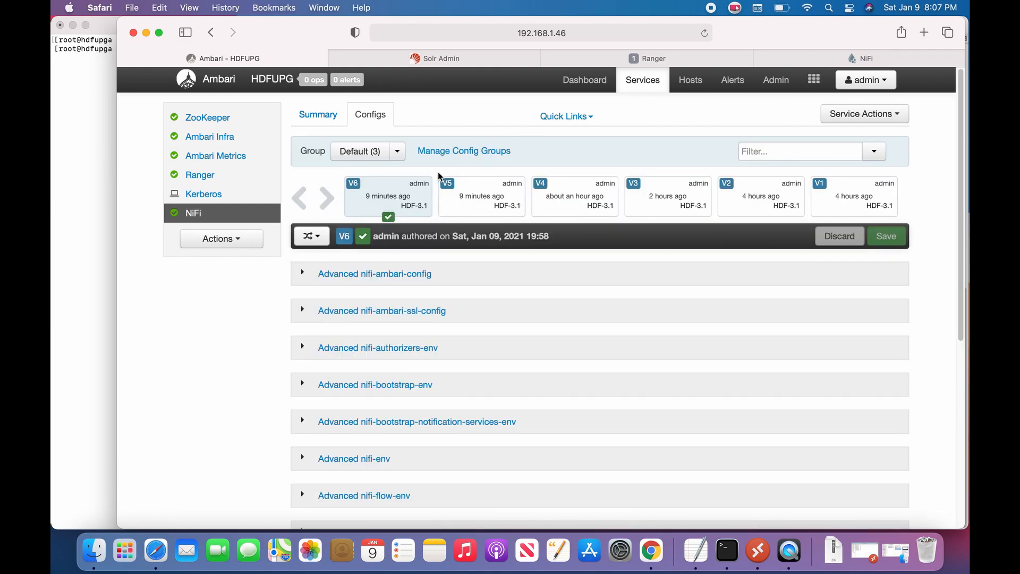
# Step: In Advanced nifi-ambari-ssl-config, set Initial Admin Identity to the NiFi admin's directory principal
pyautogui.scroll(-1, 372, 223)
pyautogui.click(305, 274)
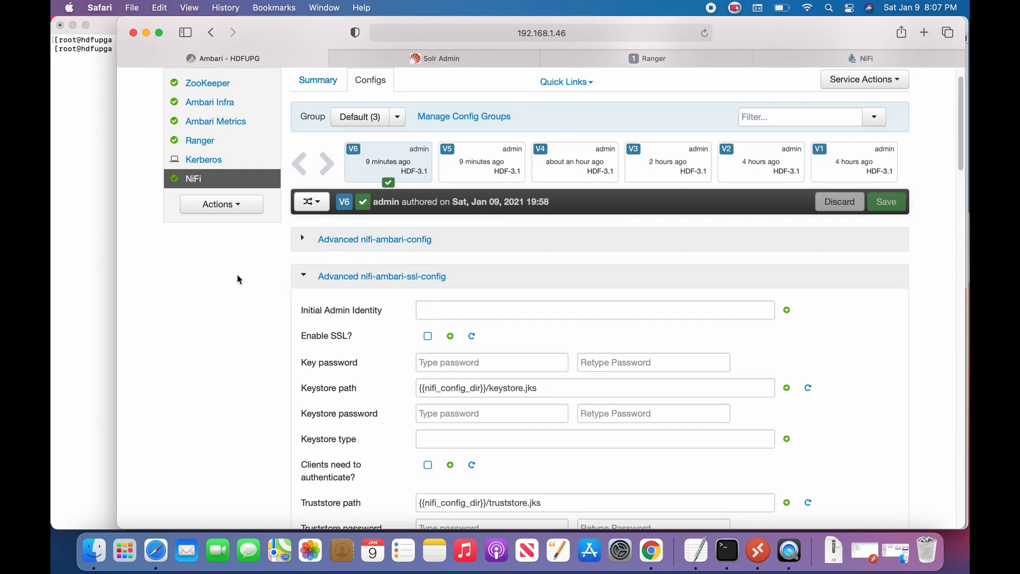
pyautogui.scroll(-3, 267, 278)
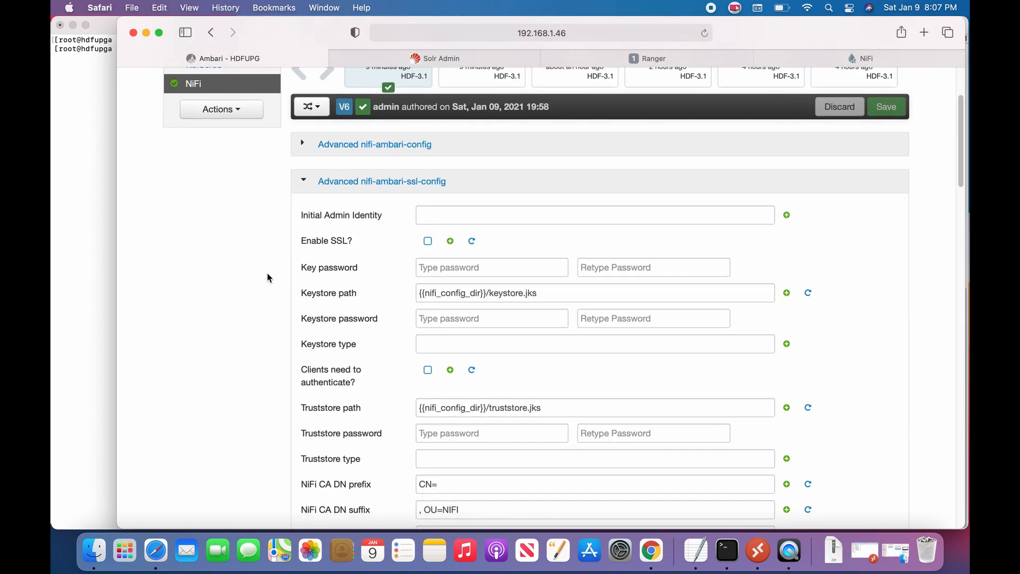
pyautogui.scroll(-1, 267, 274)
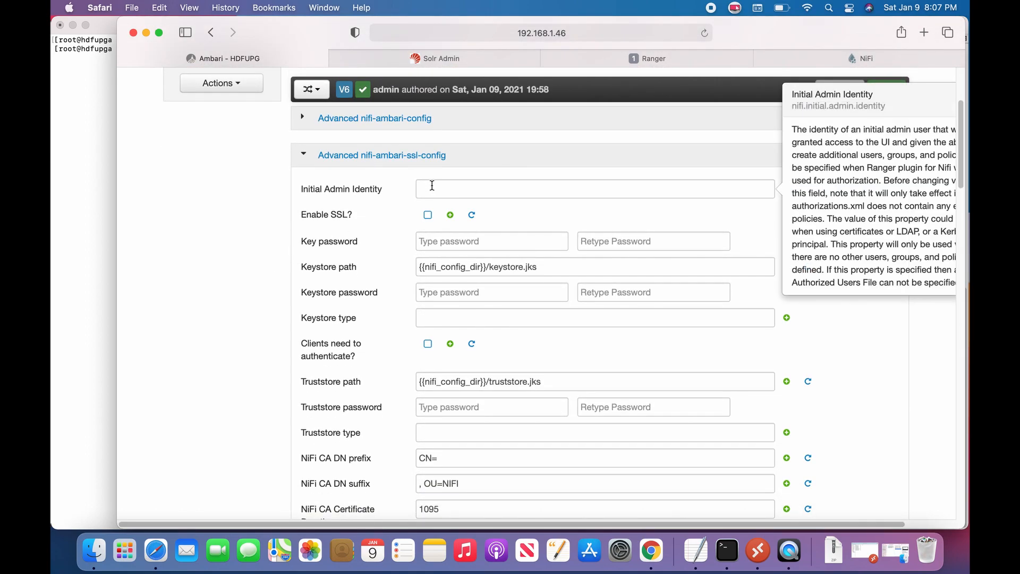
pyautogui.click(474, 187)
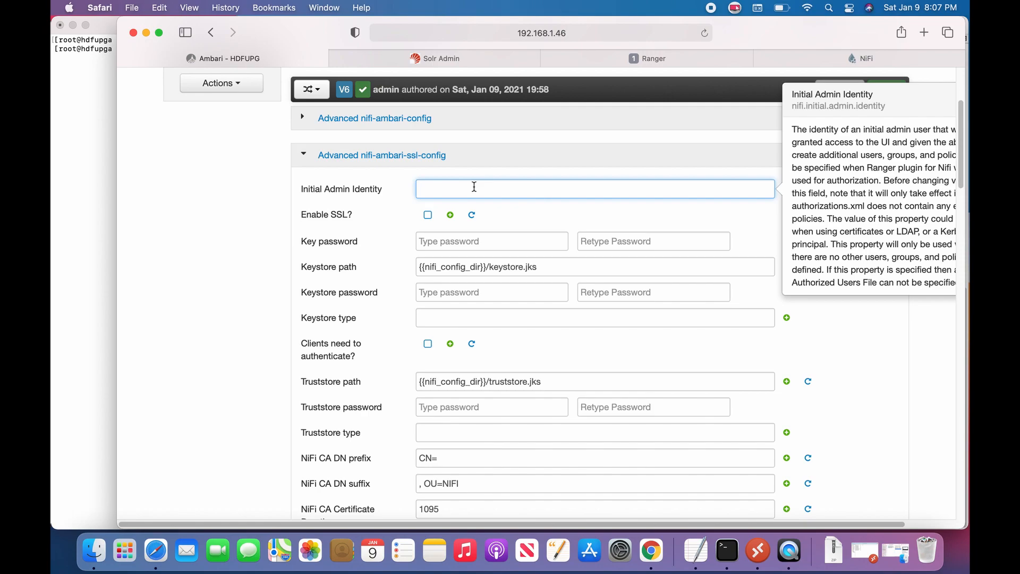
pyautogui.write('nifiadmin@')
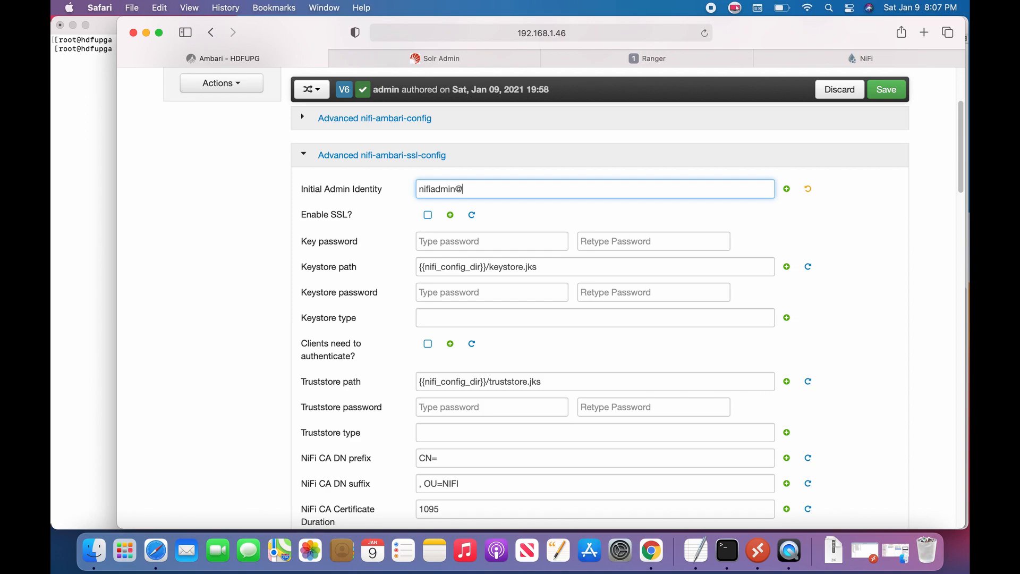
pyautogui.write('AD.EXAMPLE.COM')
# Step: Enable SSL and enter the key password and its confirmation
pyautogui.click(428, 215)
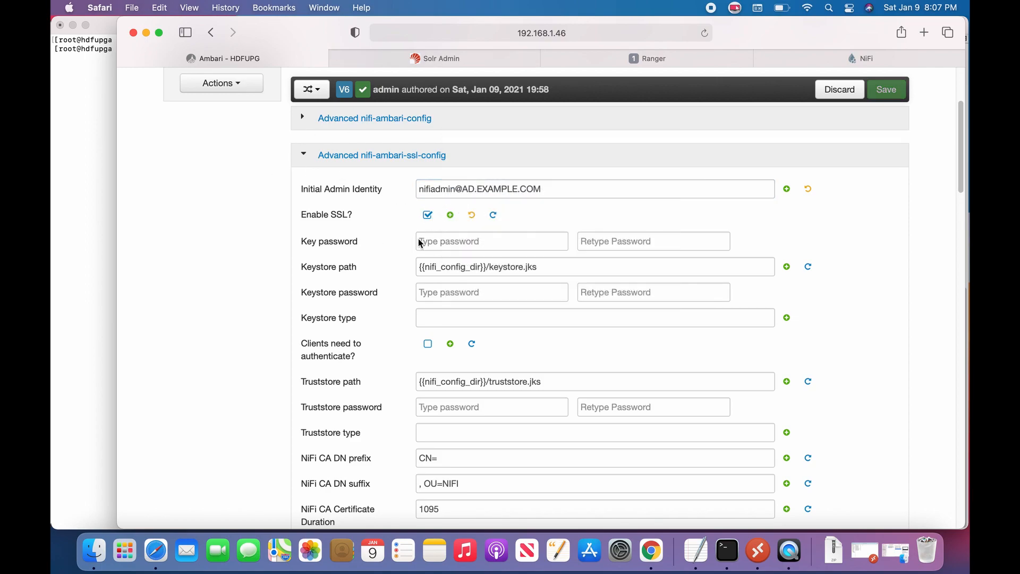
pyautogui.click(425, 275)
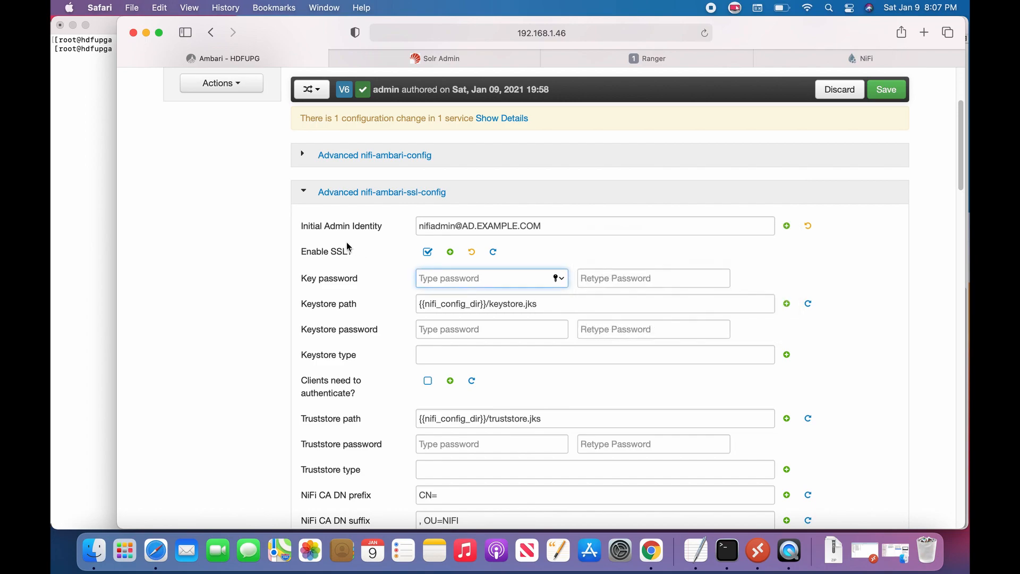
pyautogui.write('•••••••••')
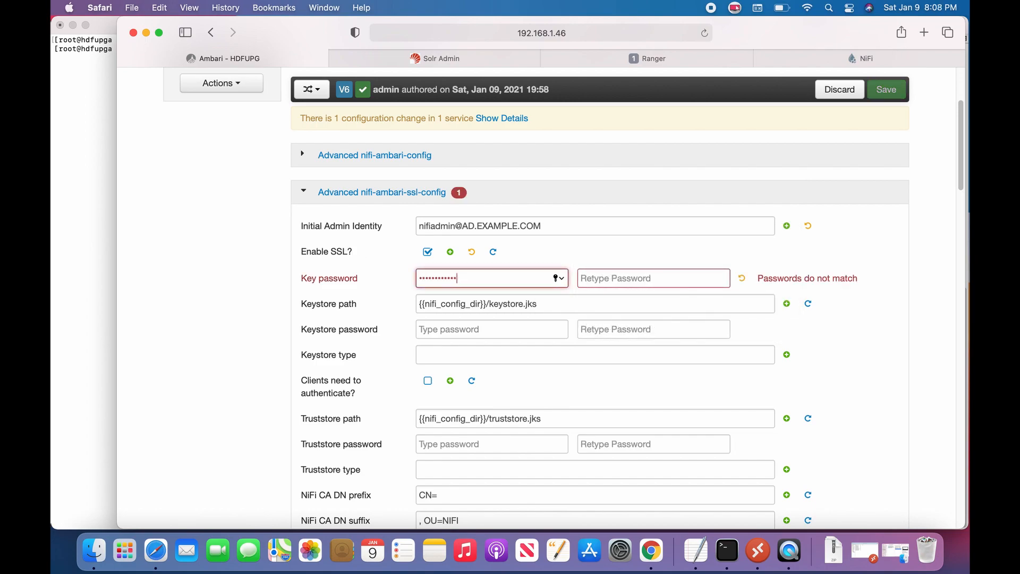
pyautogui.press('Tab')
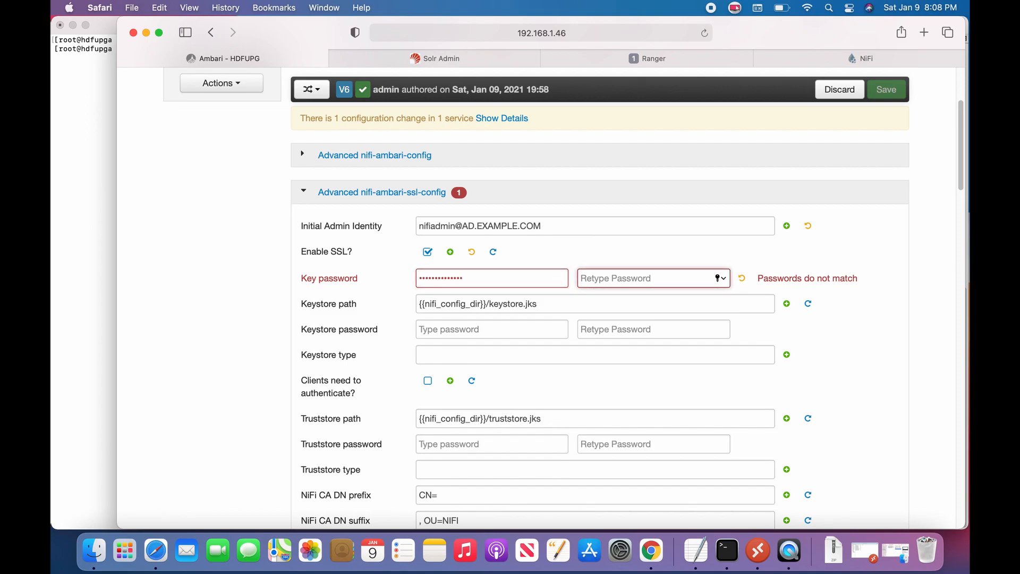
pyautogui.write('••••••••••••••')
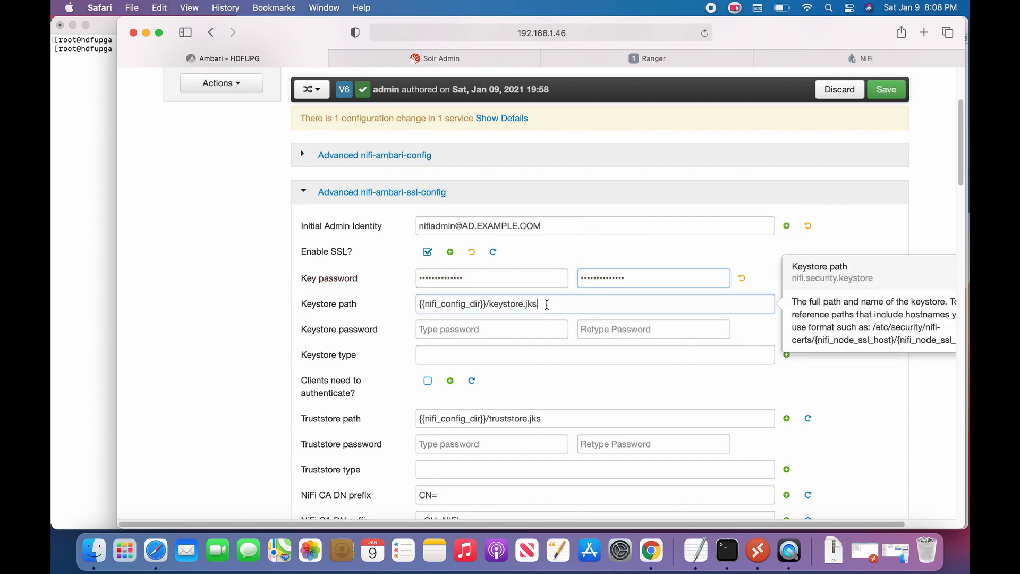
# Step: Set the keystore path to /etc/security/certificates/cacerts
pyautogui.moveTo(553, 301); pyautogui.dragTo(401, 305)
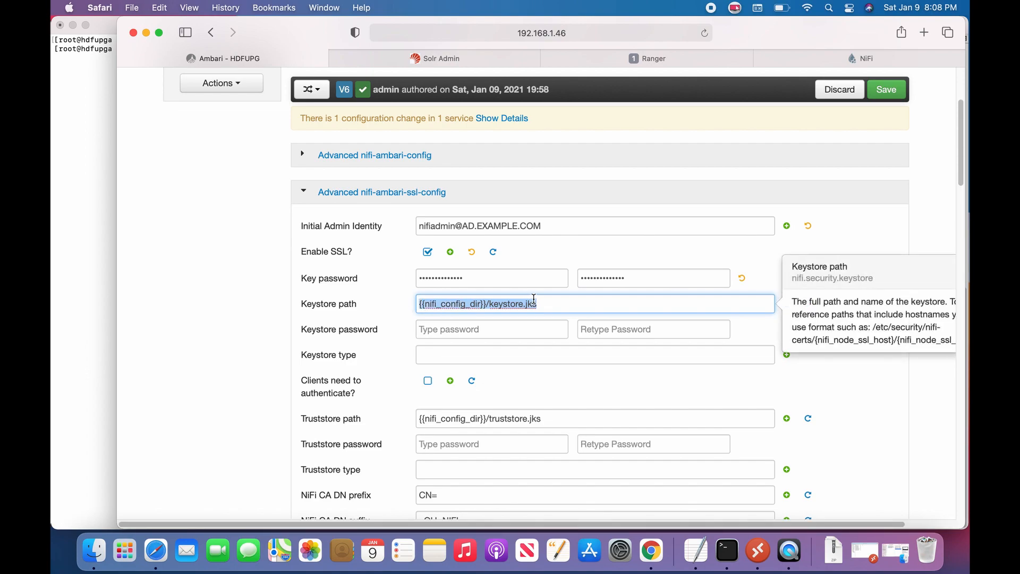
pyautogui.write('/etc/c')
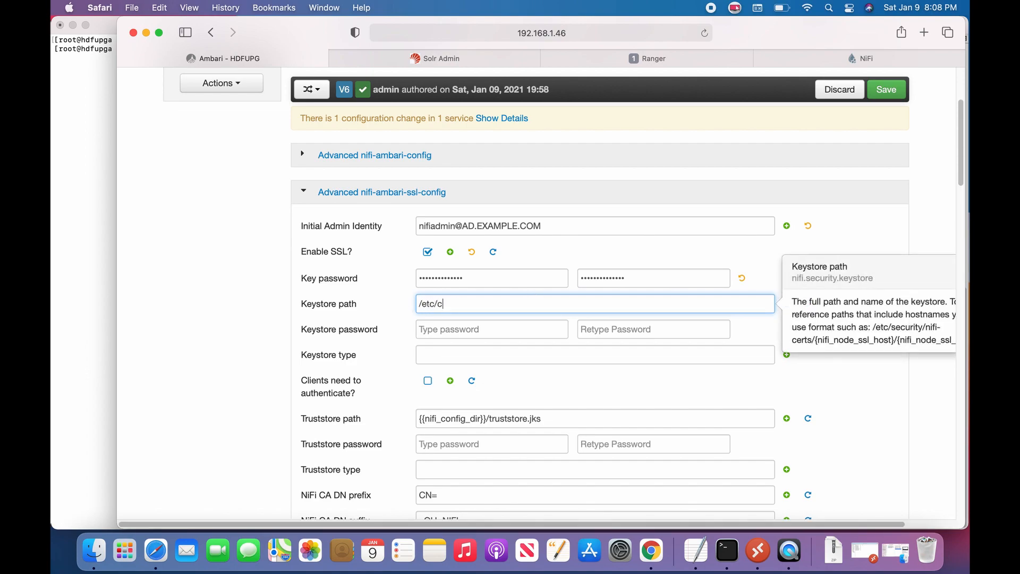
pyautogui.press('BackSpace')
pyautogui.write('security/certificates/hdfupga')
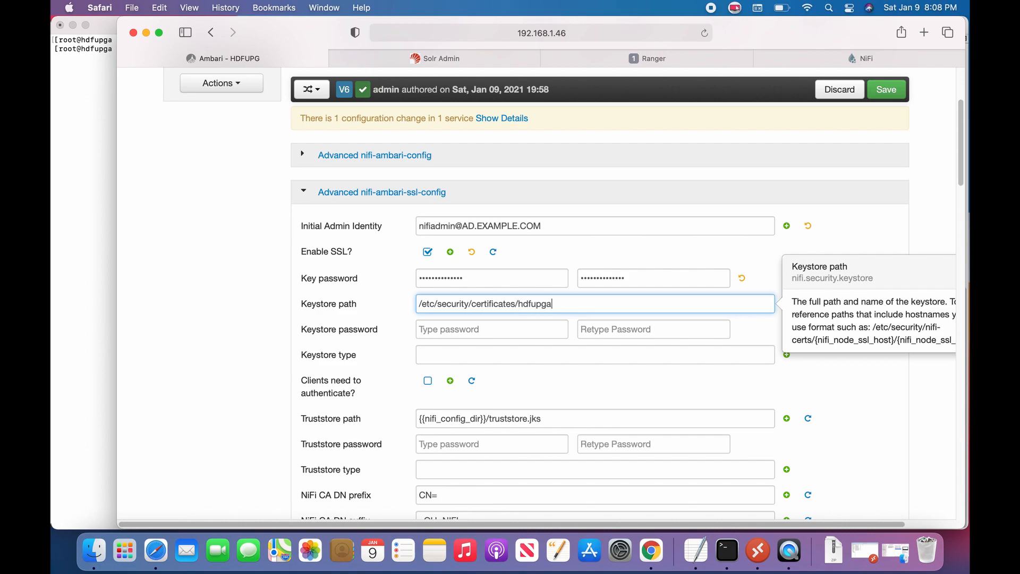
pyautogui.write('.example.com.jks')
pyautogui.press('Tab')
pyautogui.write('p')
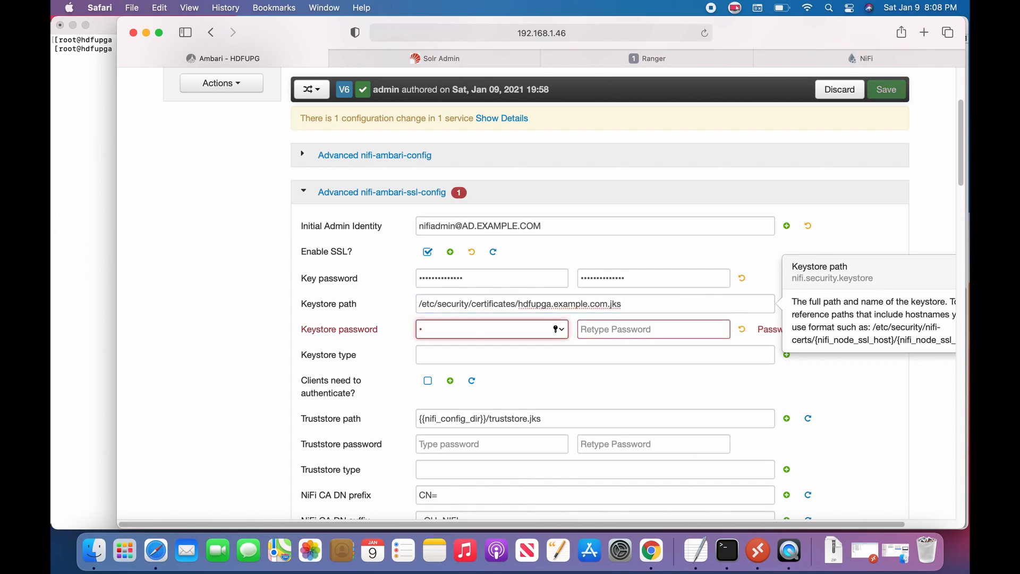
pyautogui.hotkey('shift', 'Tab')
pyautogui.press('Right')
pyautogui.press('BackSpace')
pyautogui.press('BackSpace')
pyautogui.press('BackSpace')
pyautogui.press('BackSpace')
pyautogui.press('BackSpace')
pyautogui.press('BackSpace')
pyautogui.press('BackSpace')
pyautogui.press('BackSpace')
pyautogui.press('BackSpace')
pyautogui.press('BackSpace')
pyautogui.press('BackSpace')
pyautogui.press('BackSpace')
pyautogui.press('BackSpace')
pyautogui.press('BackSpace')
pyautogui.press('BackSpace')
pyautogui.press('BackSpace')
pyautogui.press('BackSpace')
pyautogui.press('BackSpace')
pyautogui.press('BackSpace')
pyautogui.press('BackSpace')
pyautogui.press('BackSpace')
pyautogui.press('BackSpace')
pyautogui.press('BackSpace')
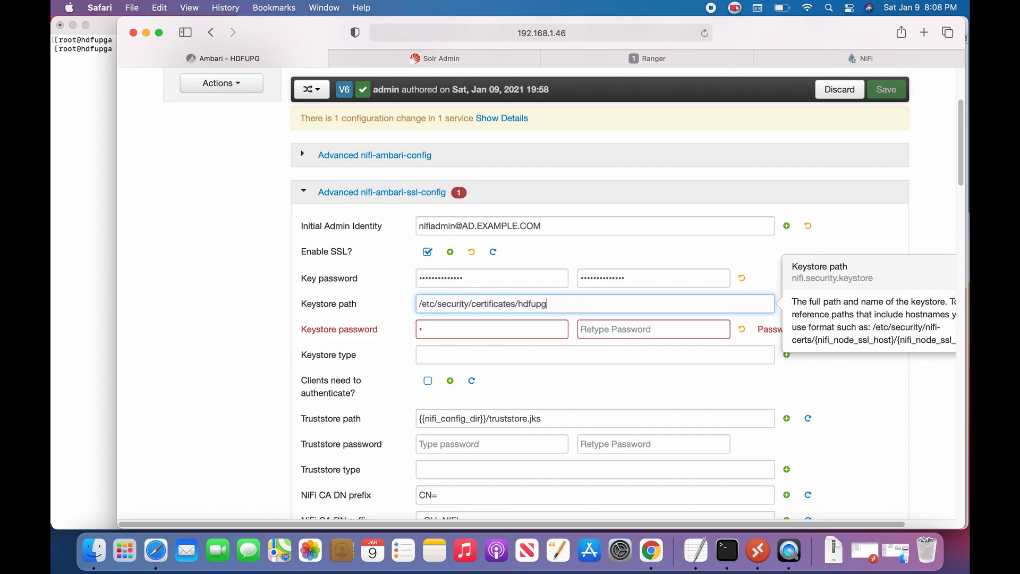
pyautogui.write('cacerts')
# Step: Enter and confirm the keystore password and set the keystore type to JKS
pyautogui.press('Tab')
pyautogui.write('••••••••')
pyautogui.press('Tab')
pyautogui.write('••••••••')
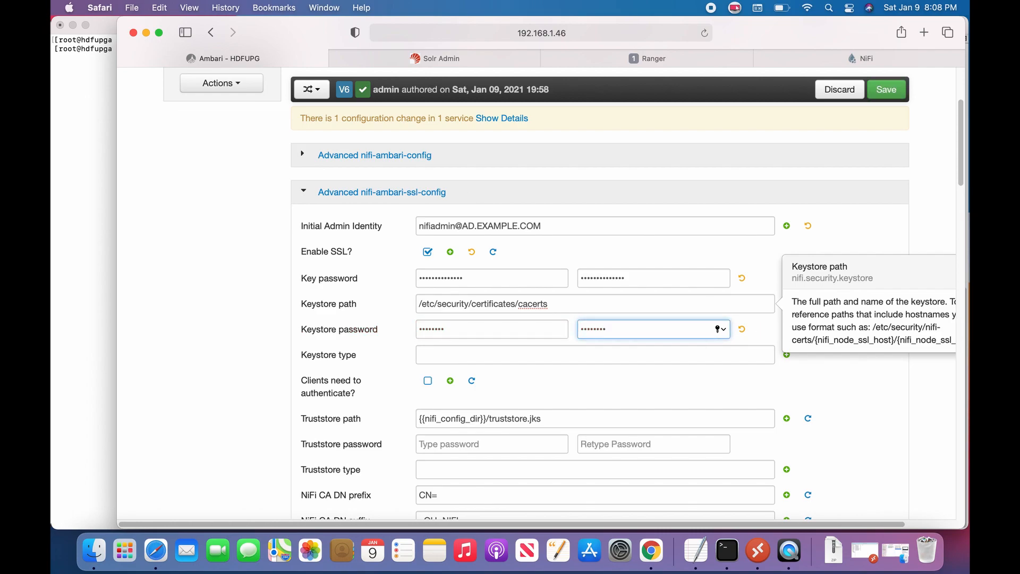
pyautogui.click(457, 350)
pyautogui.write('JKS')
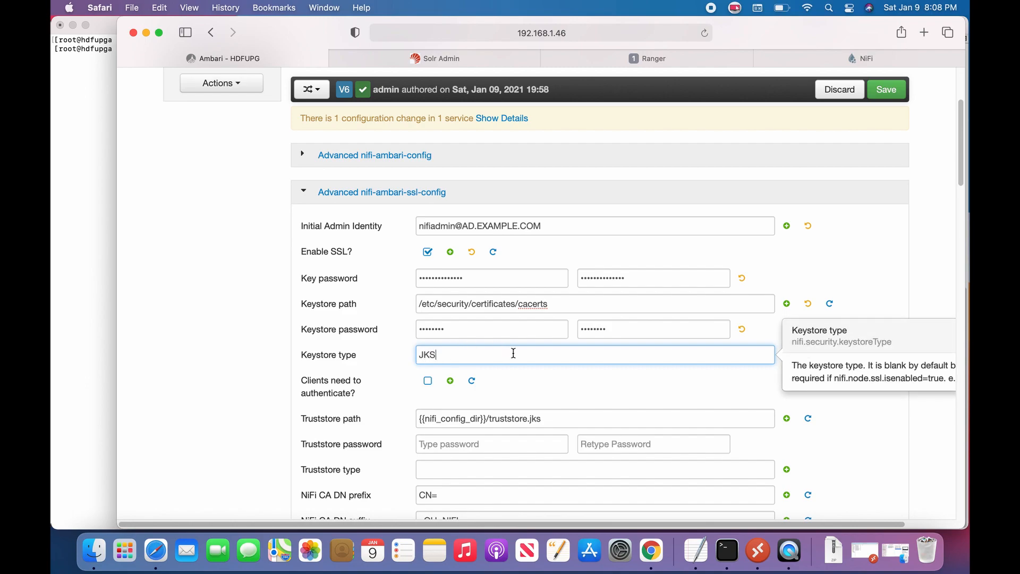
pyautogui.click(191, 348)
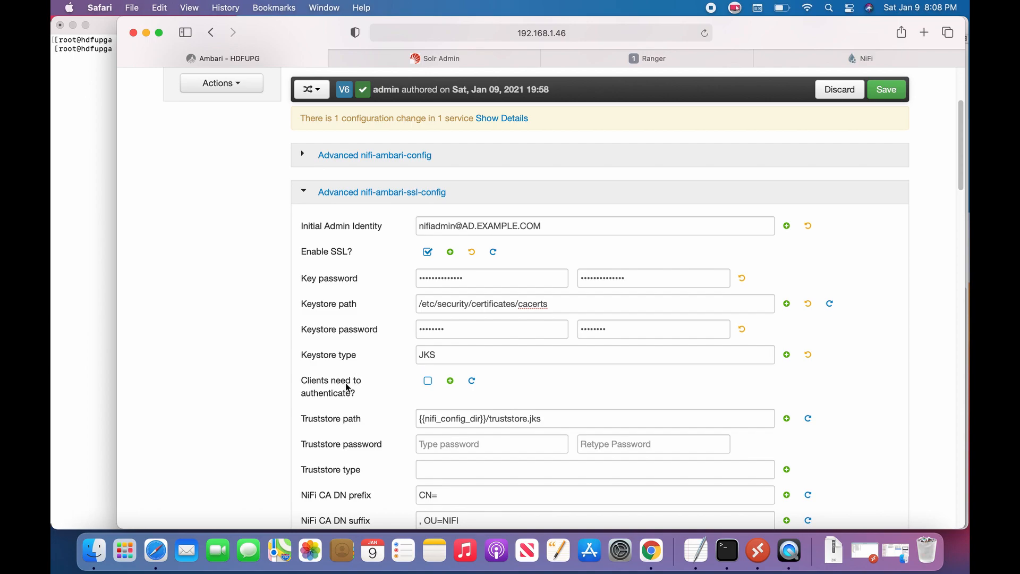
pyautogui.scroll(-2, 352, 379)
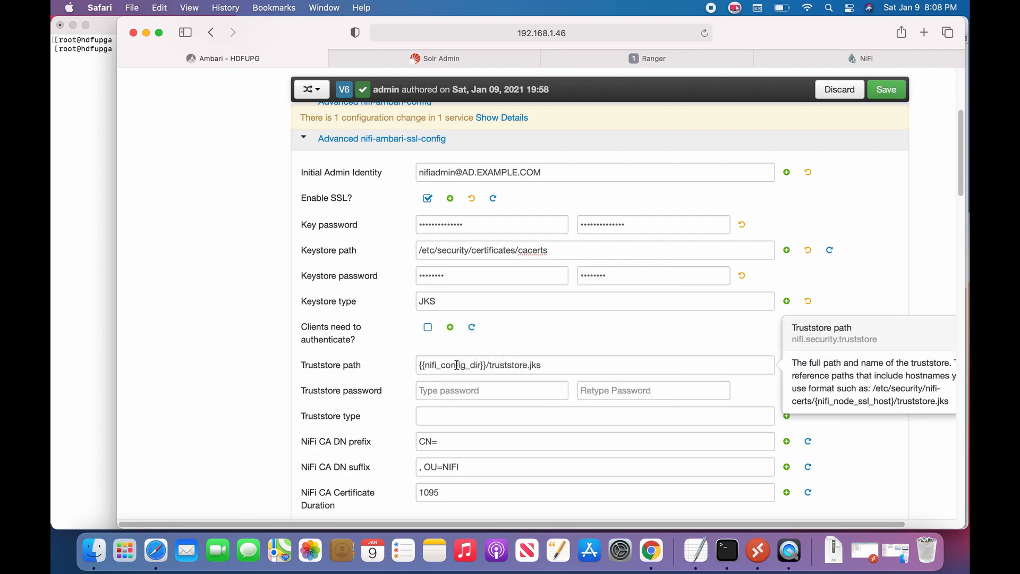
# Step: Set the truststore path to /etc/security/certificates/hdfupga.example.com.jks
pyautogui.moveTo(562, 361); pyautogui.dragTo(406, 356)
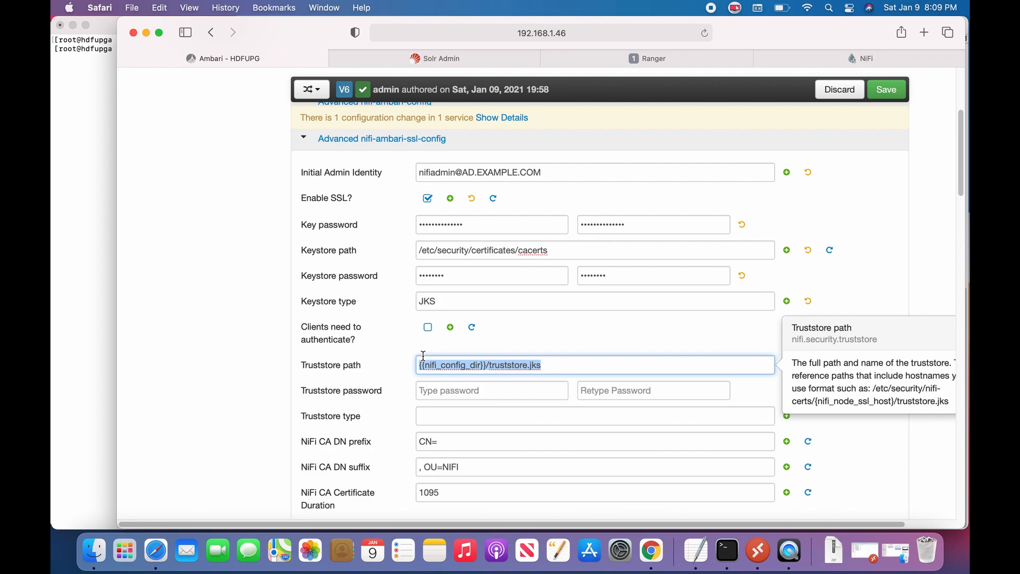
pyautogui.write('/etc/se')
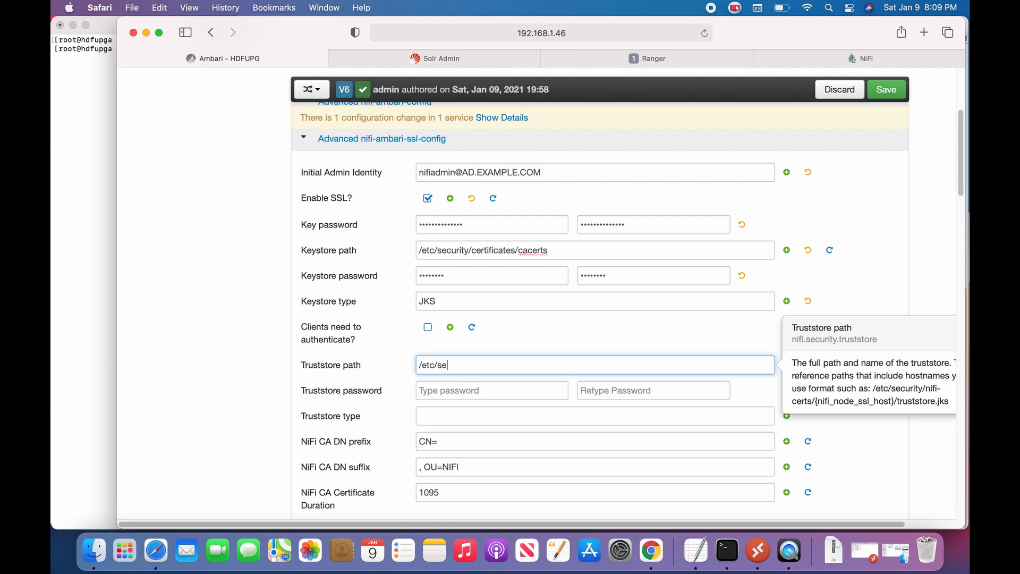
pyautogui.write('curity/certificates/hdfupg1.')
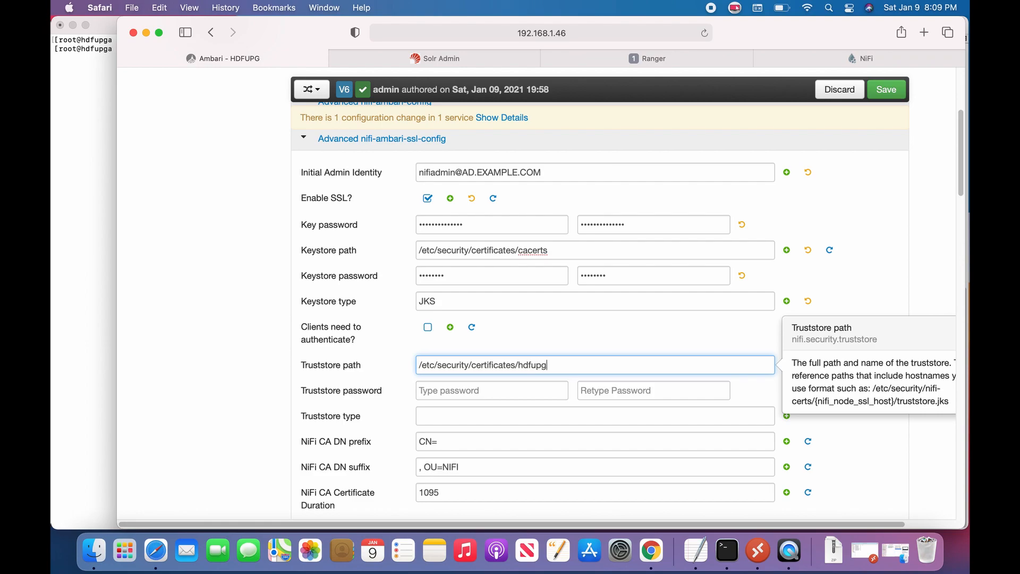
pyautogui.press('BackSpace')
pyautogui.press('BackSpace')
pyautogui.press('BackSpace')
pyautogui.press('BackSpace')
pyautogui.press('BackSpace')
pyautogui.write('upga.example.com.jks')
# Step: Enter and confirm the truststore password and set the truststore type to JKS
pyautogui.press('Tab')
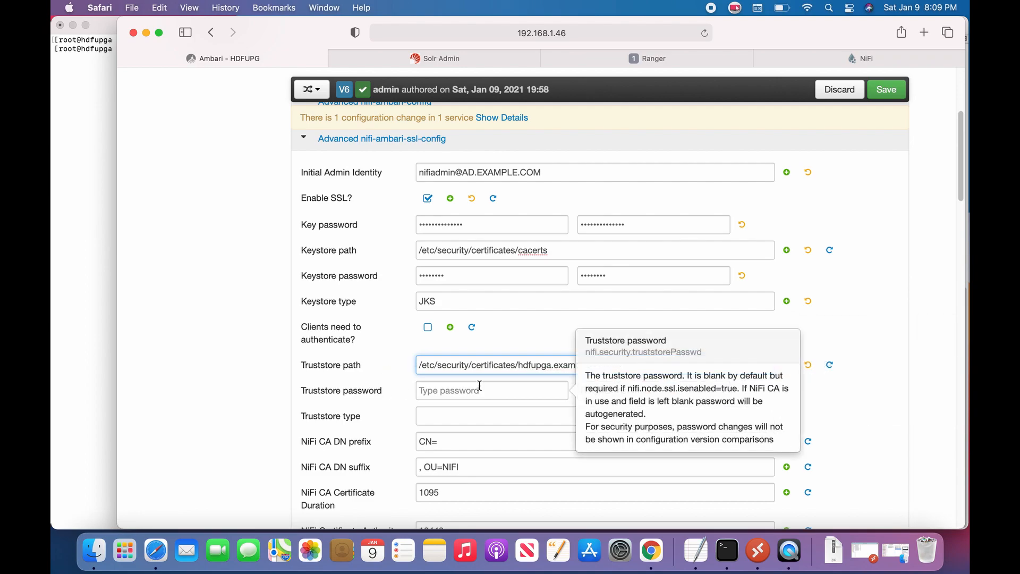
pyautogui.write('•••••••')
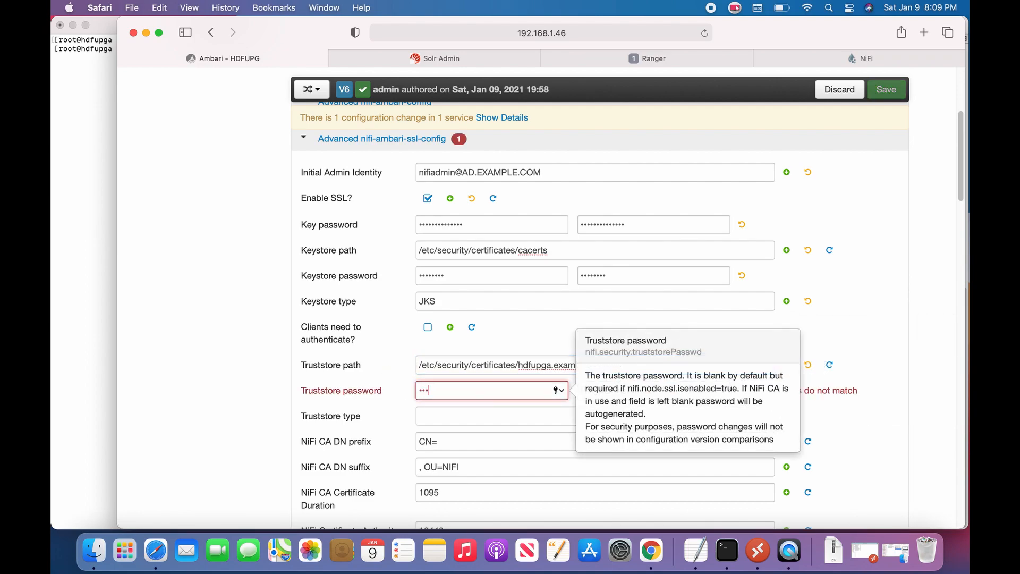
pyautogui.write('•••••••')
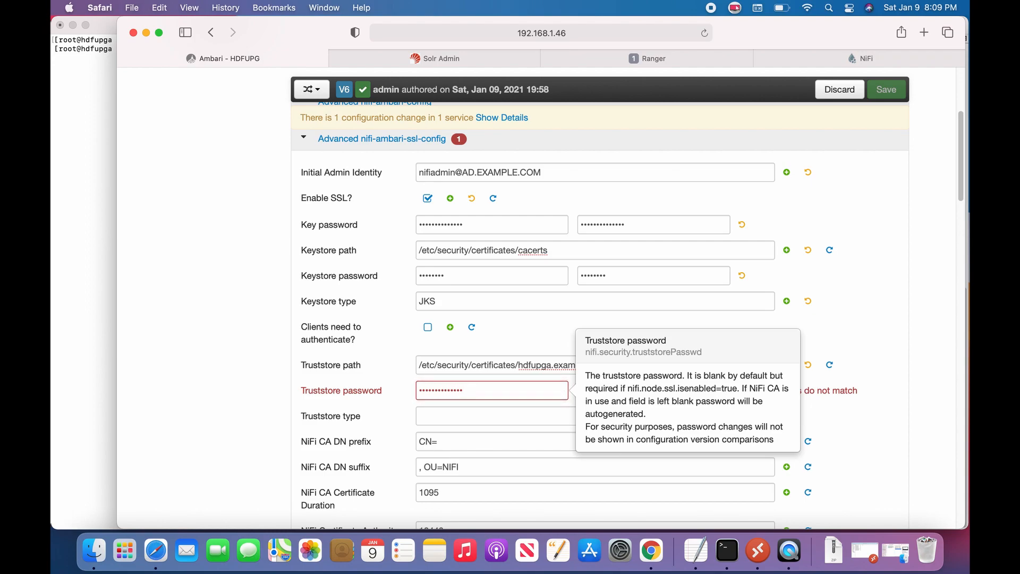
pyautogui.press('Tab')
pyautogui.write('••••••••••••••')
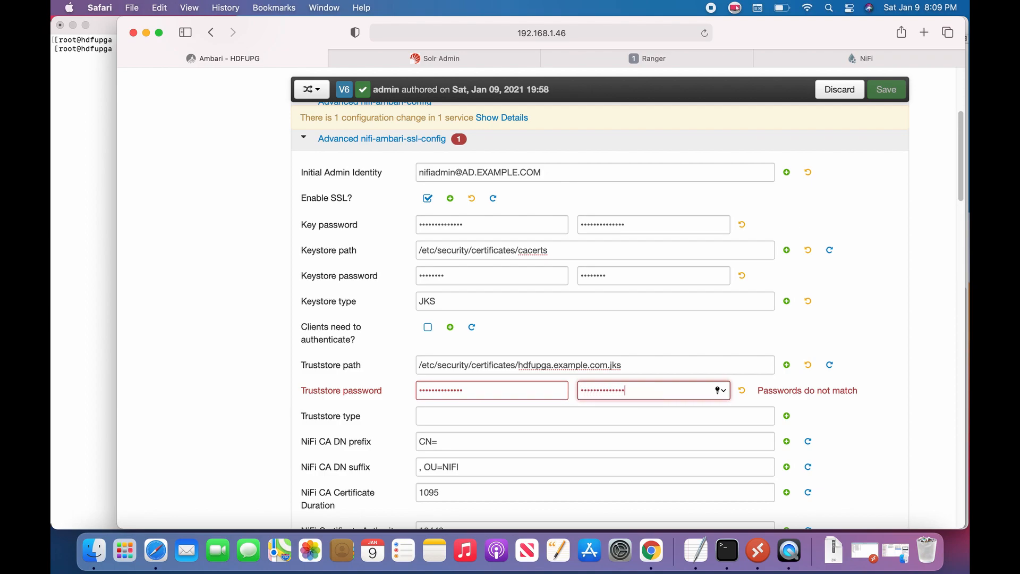
pyautogui.click(511, 419)
pyautogui.write('JKS')
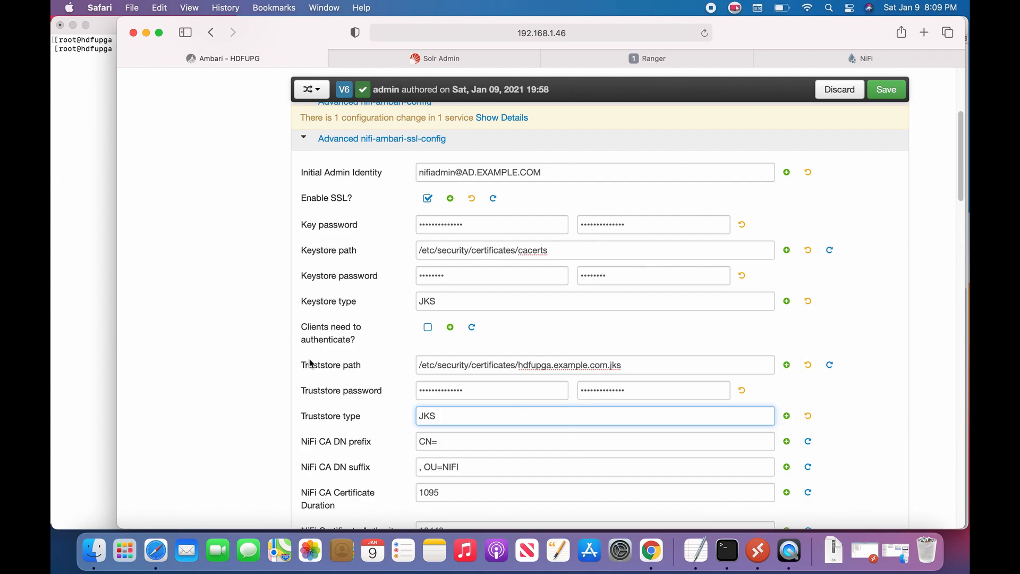
pyautogui.scroll(-5, 334, 339)
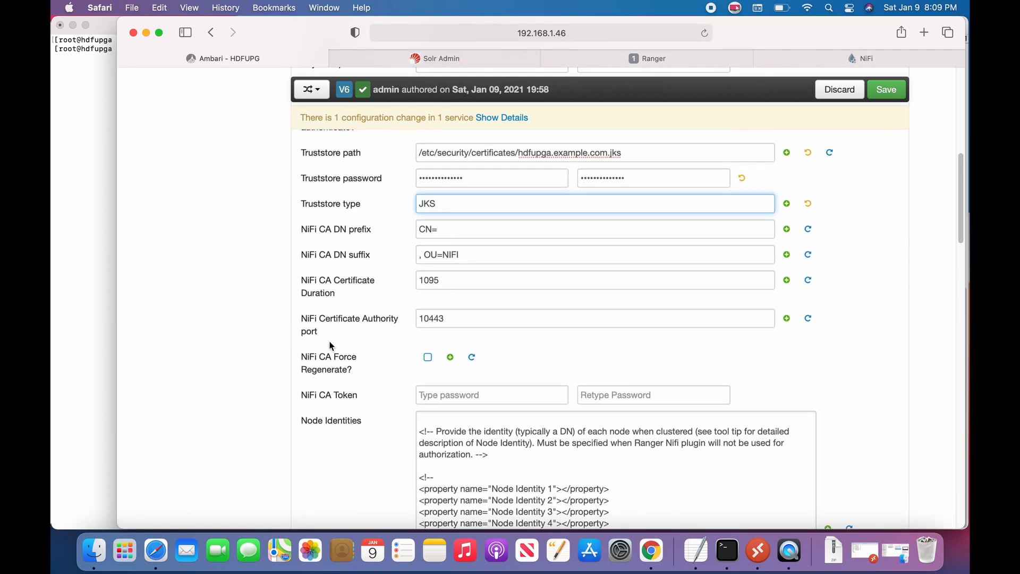
pyautogui.scroll(10, 331, 346)
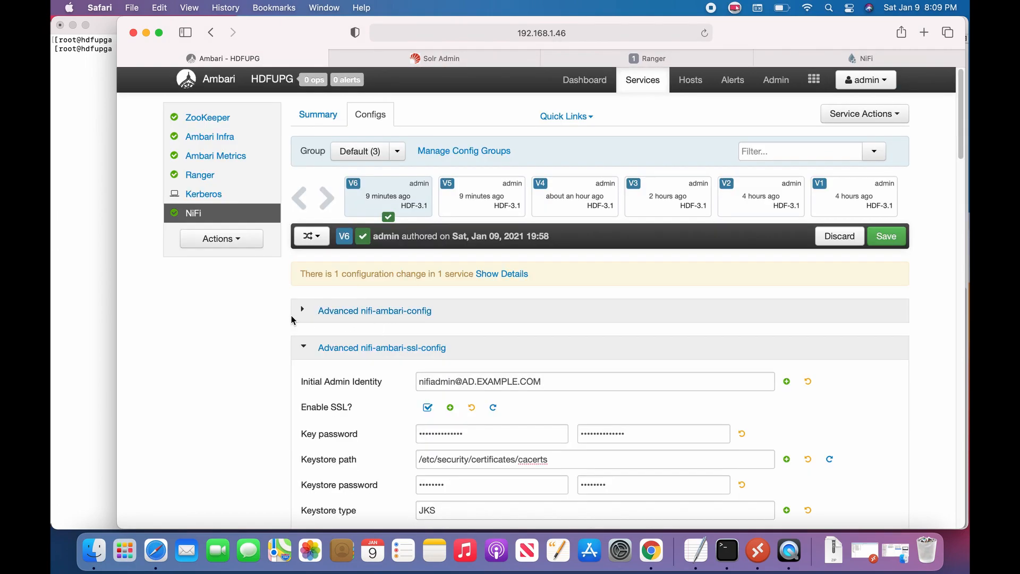
# Step: Save the NiFi config as V7 with note 'NIFI SSL ENABLED', accepting nifi.authentication becoming SSL
pyautogui.click(886, 236)
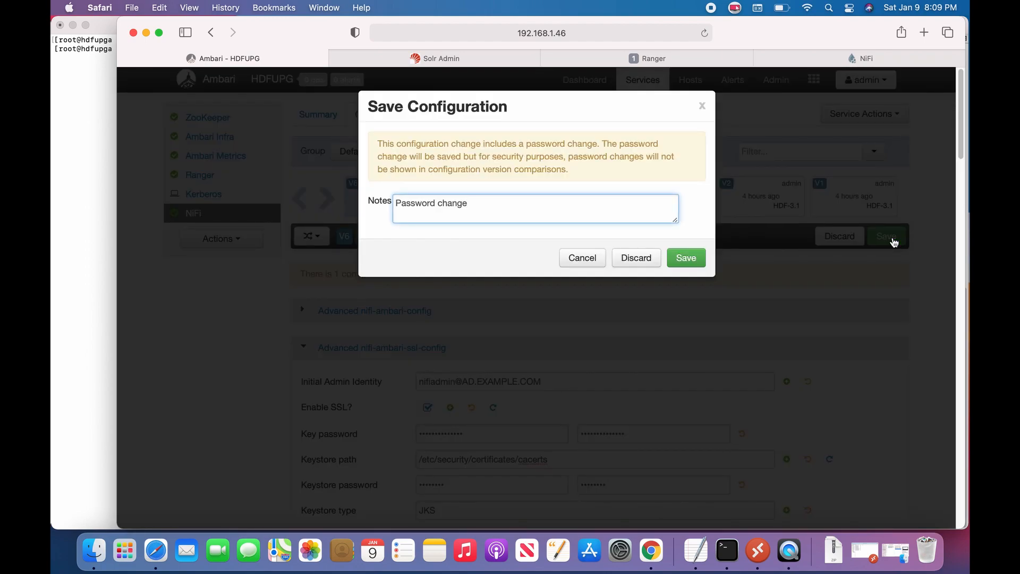
pyautogui.moveTo(526, 207); pyautogui.dragTo(377, 207)
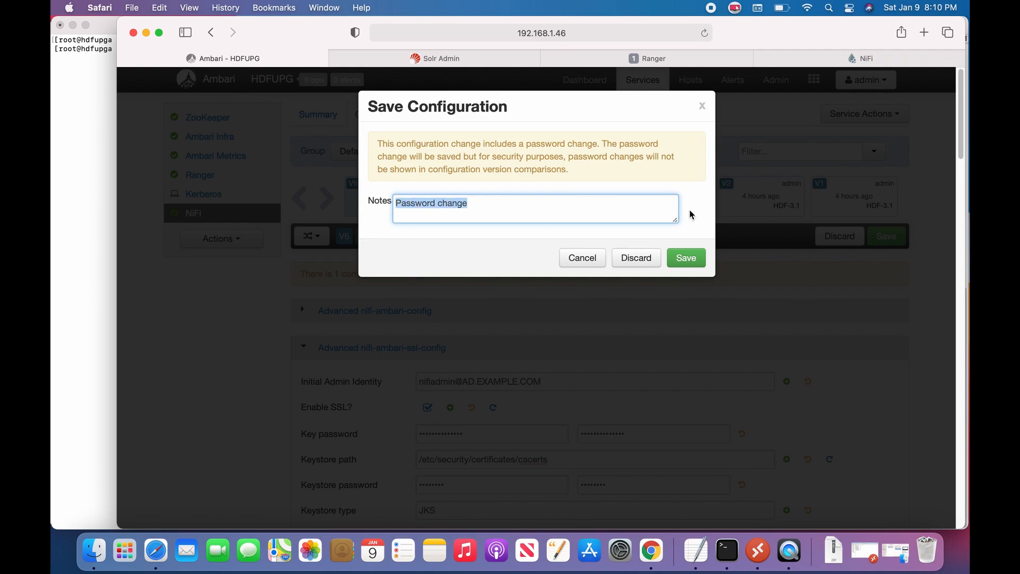
pyautogui.write('NI')
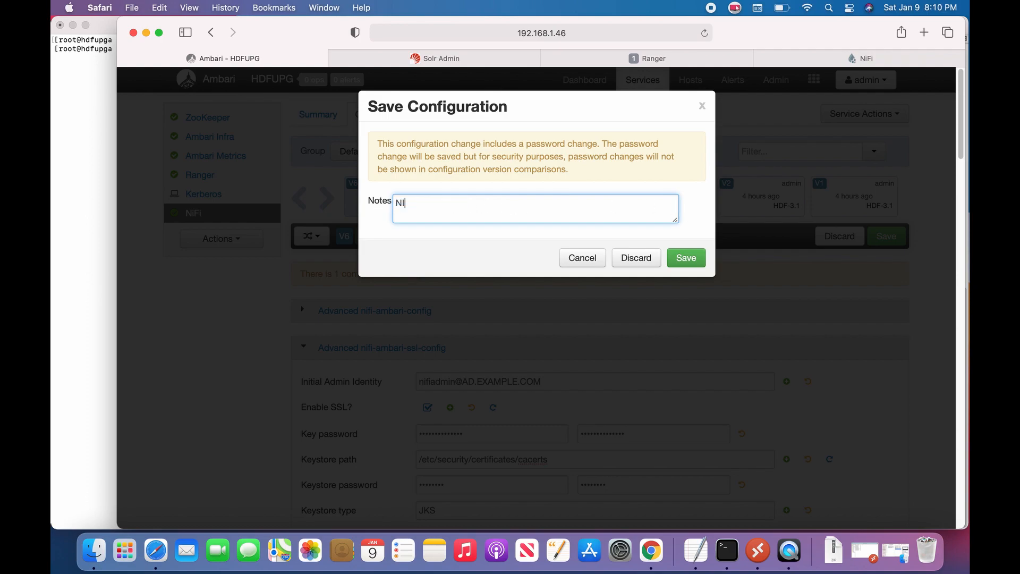
pyautogui.write('FI SSL ENABLED')
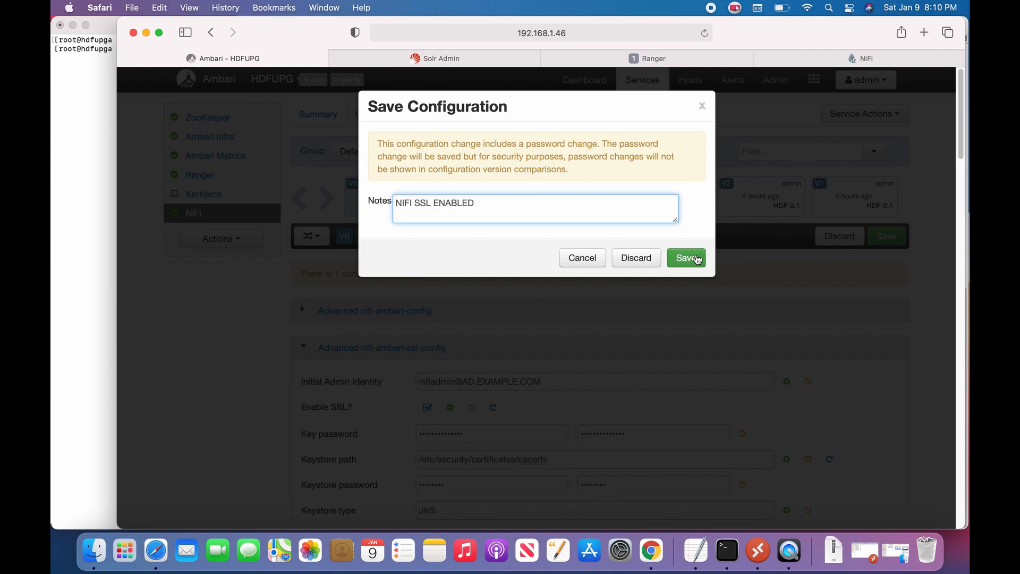
pyautogui.click(671, 258)
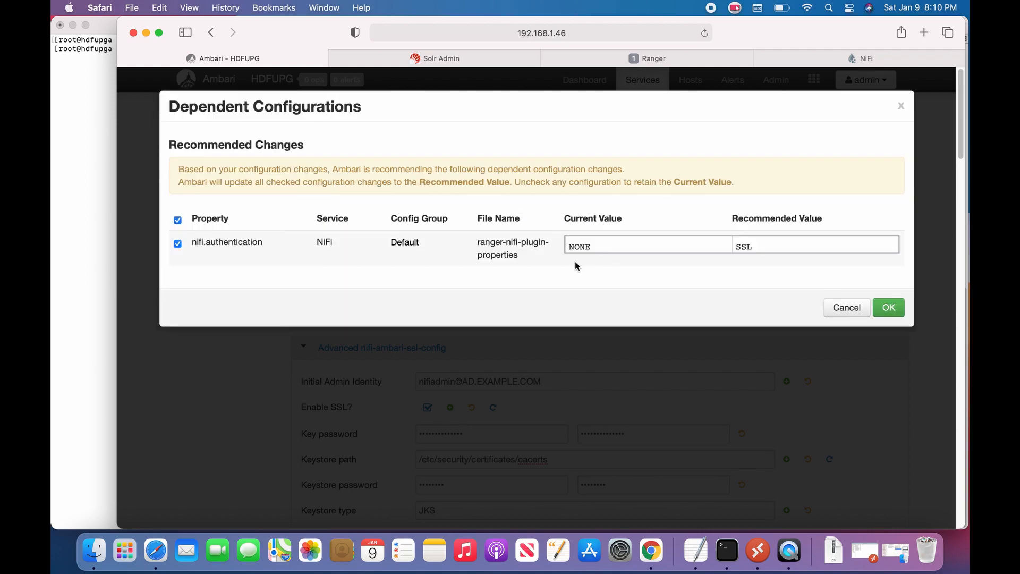
pyautogui.click(895, 308)
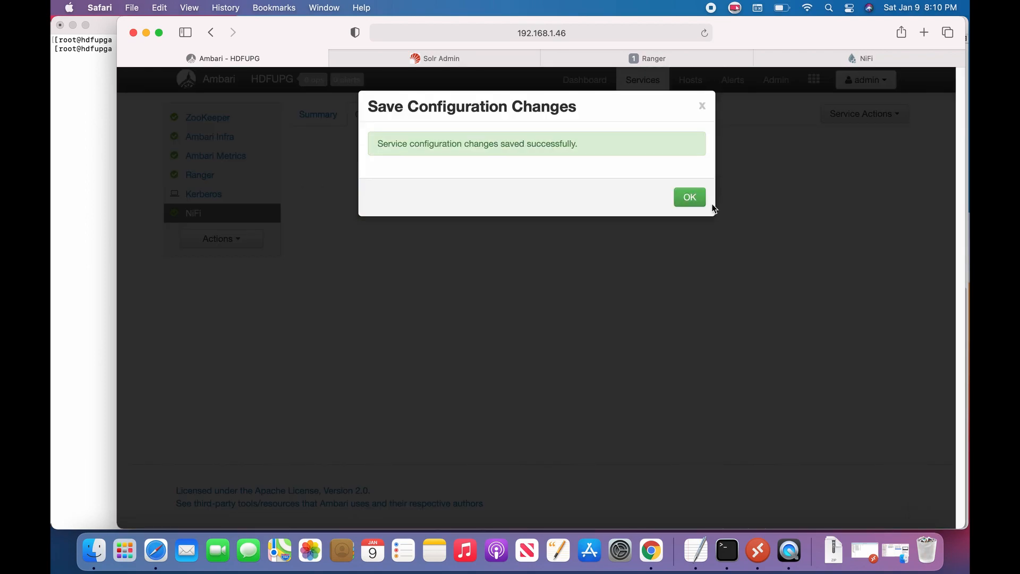
pyautogui.click(697, 201)
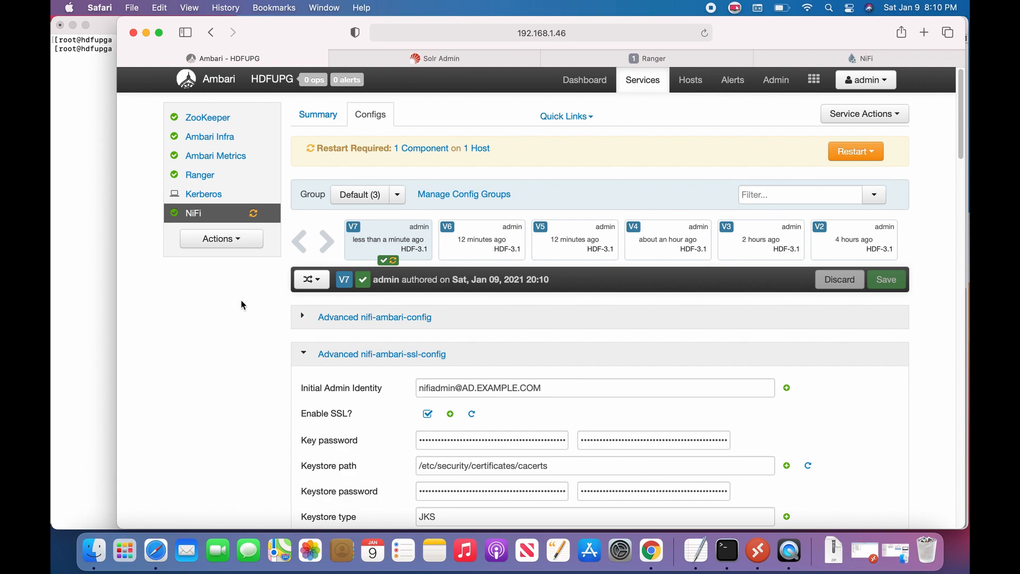
# Step: Restart all NiFi components affected by the configuration change
pyautogui.click(853, 151)
pyautogui.click(810, 175)
pyautogui.click(659, 234)
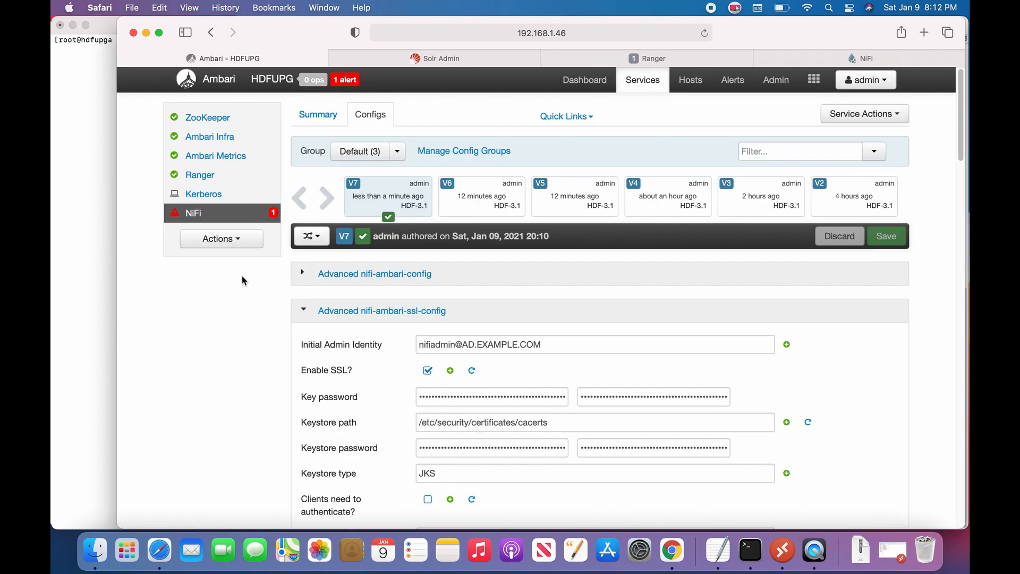
# Step: Review the critical NiFi alert, then return to NiFi's Configs page from the dashboard
pyautogui.click(344, 80)
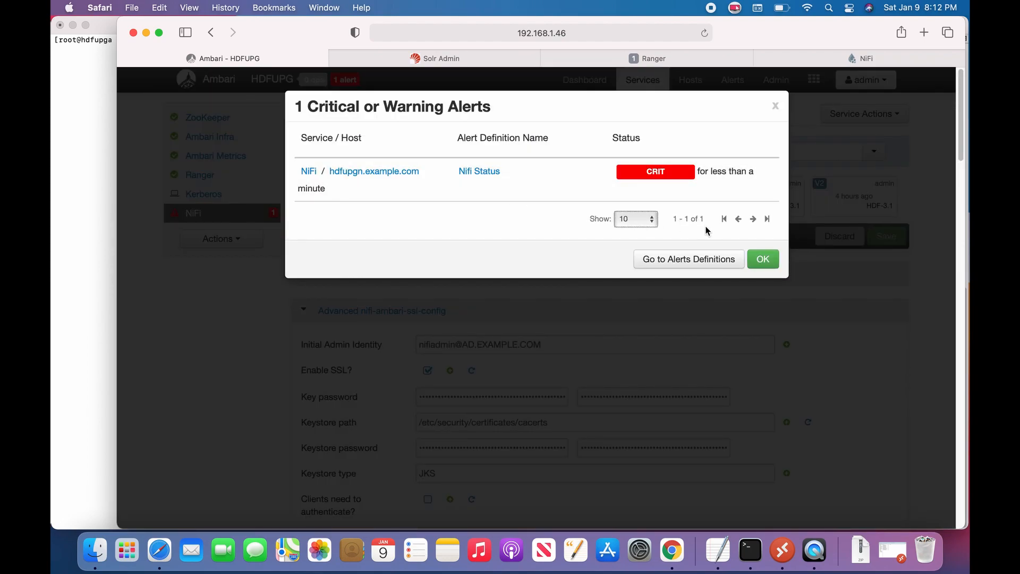
pyautogui.click(770, 261)
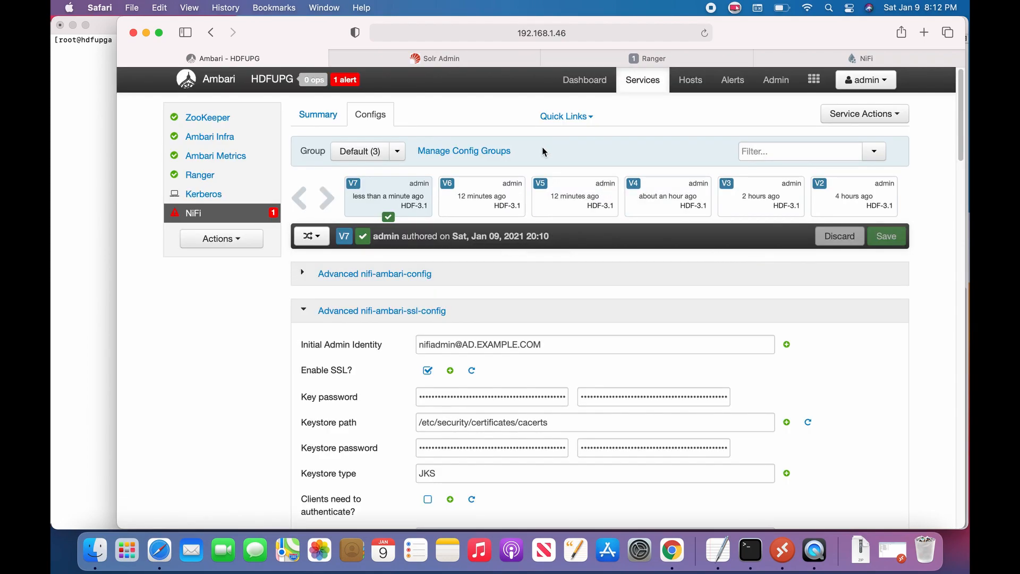
pyautogui.click(218, 80)
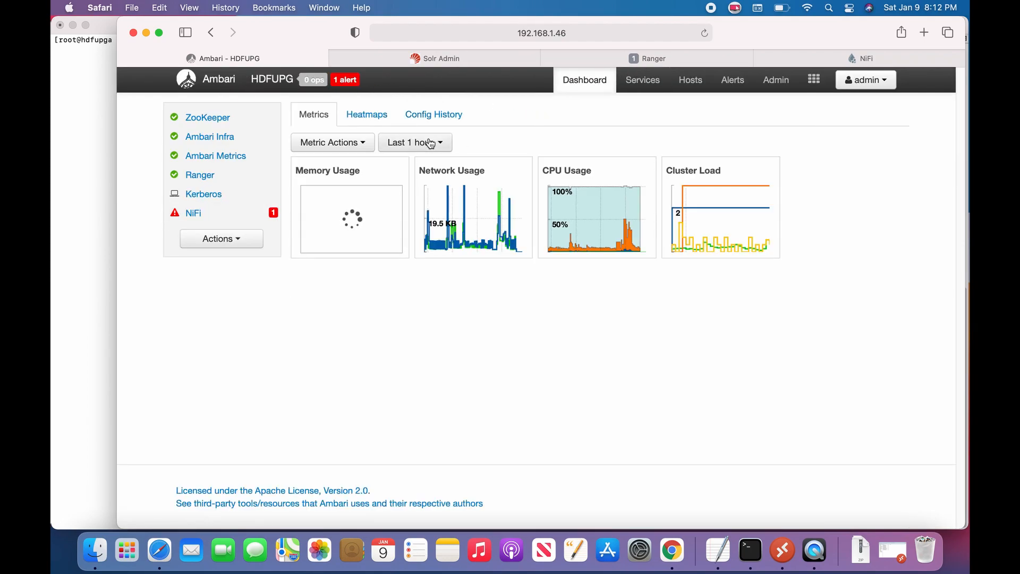
pyautogui.click(193, 213)
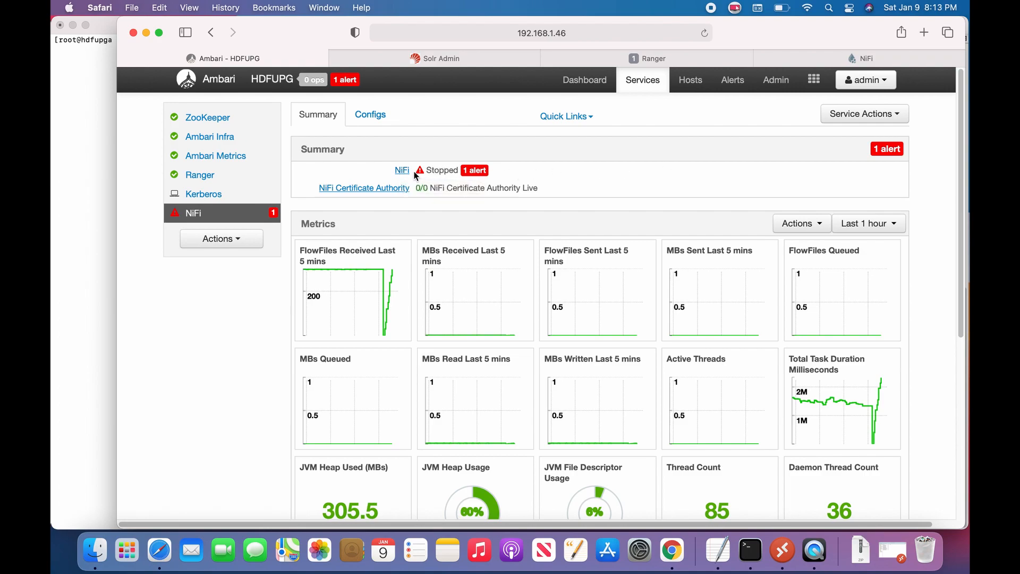
pyautogui.click(368, 114)
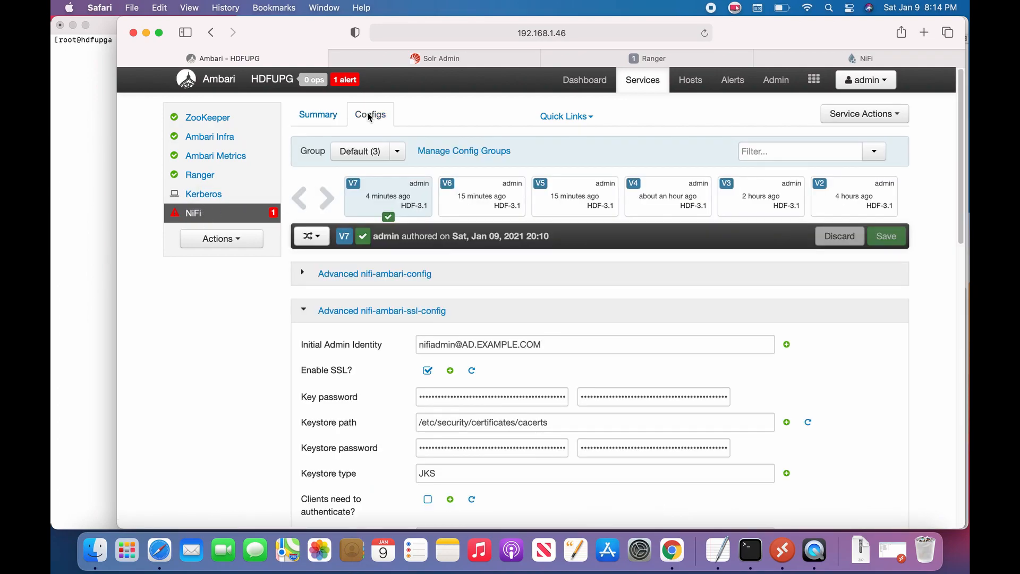
# Step: Turn on 'Clients need to authenticate?' in Advanced nifi-ambari-ssl-config
pyautogui.scroll(-5, 569, 295)
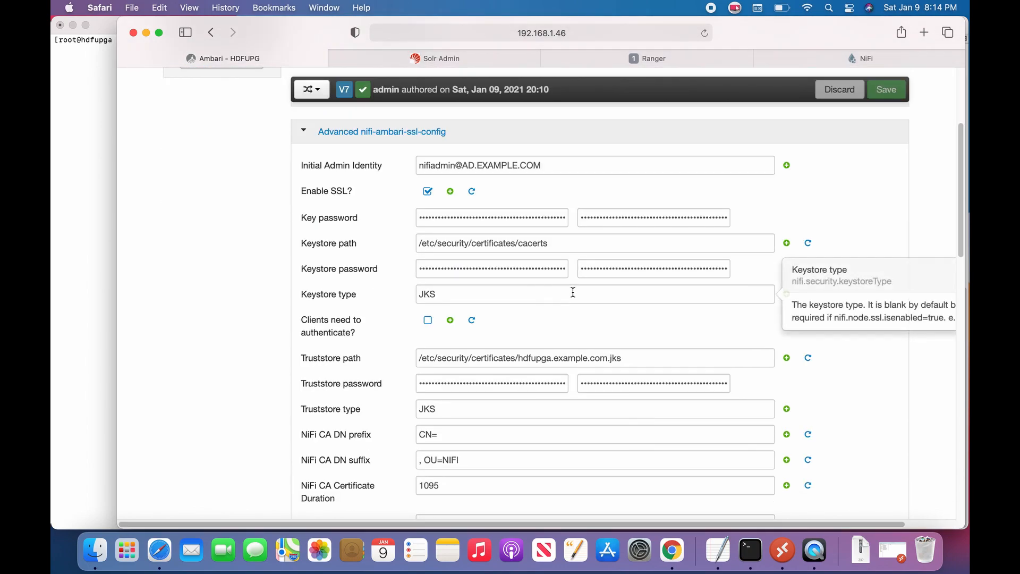
pyautogui.click(425, 324)
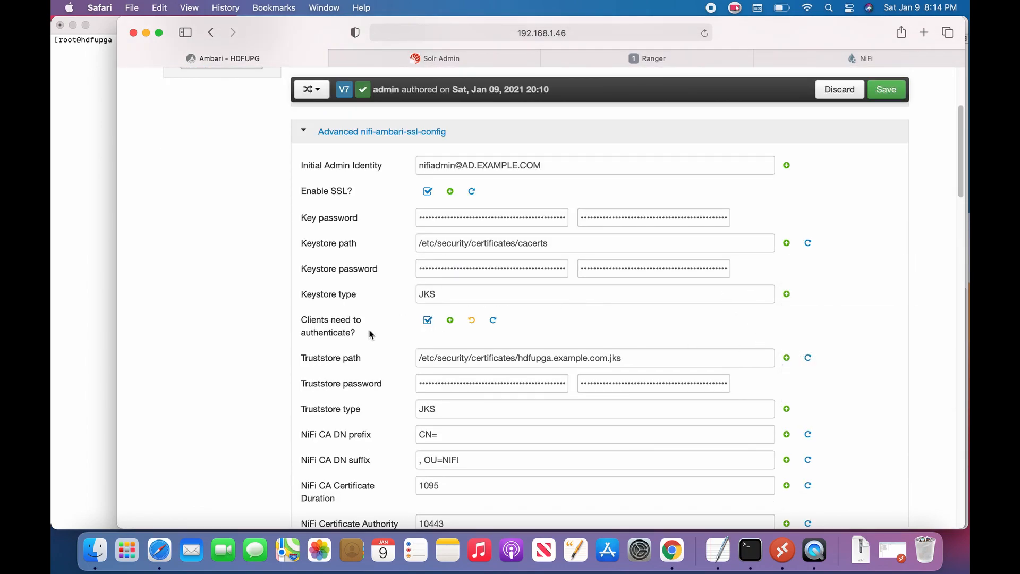
pyautogui.scroll(-10, 393, 345)
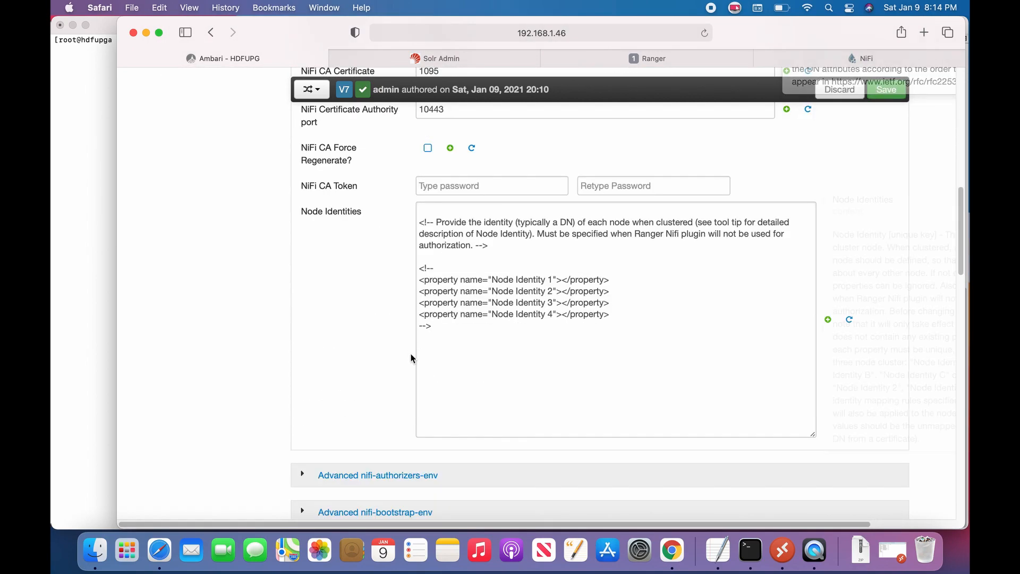
pyautogui.scroll(-5, 412, 358)
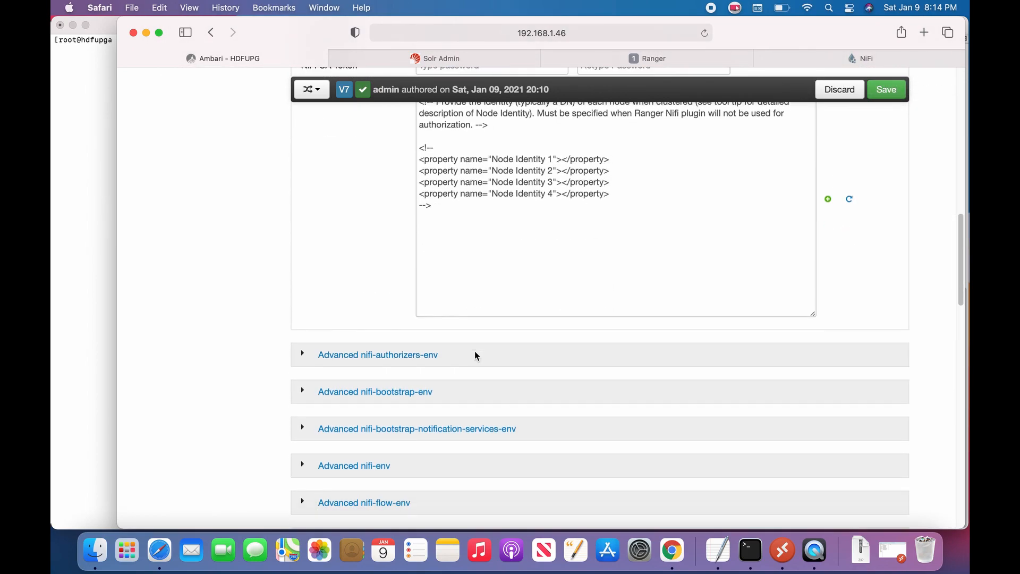
pyautogui.scroll(-2, 474, 355)
pyautogui.scroll(-1, 417, 387)
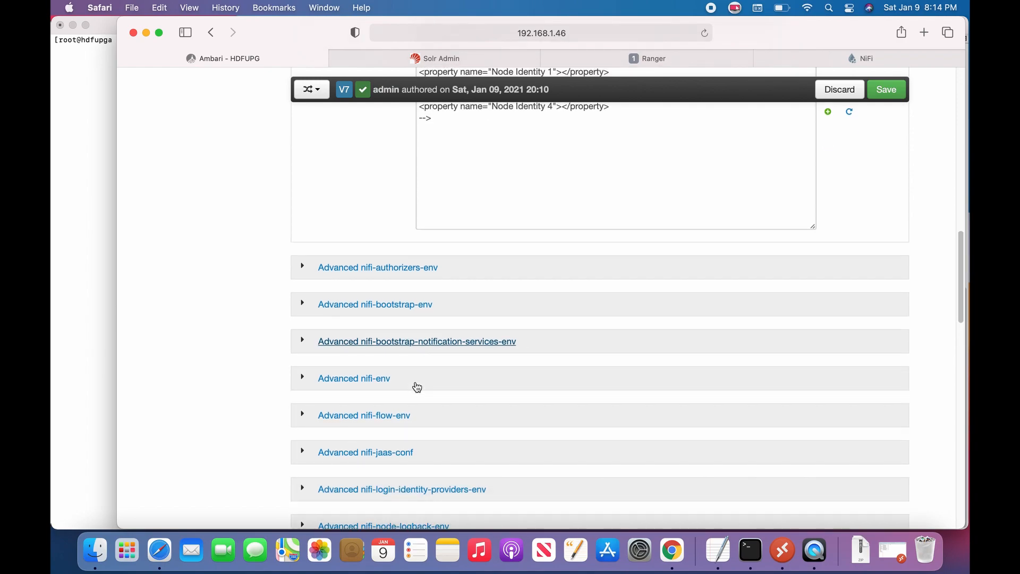
pyautogui.scroll(20, 417, 385)
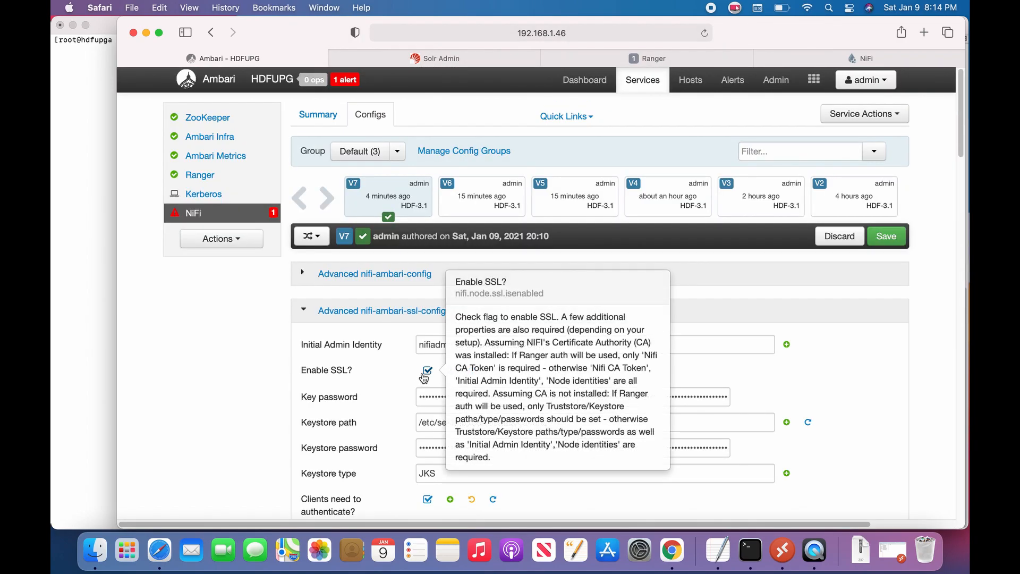
# Step: Filter for 'login' and change nifi.security.user.login.identity.provider from kerberos-provider to ldap-provider
pyautogui.click(783, 153)
pyautogui.write('login')
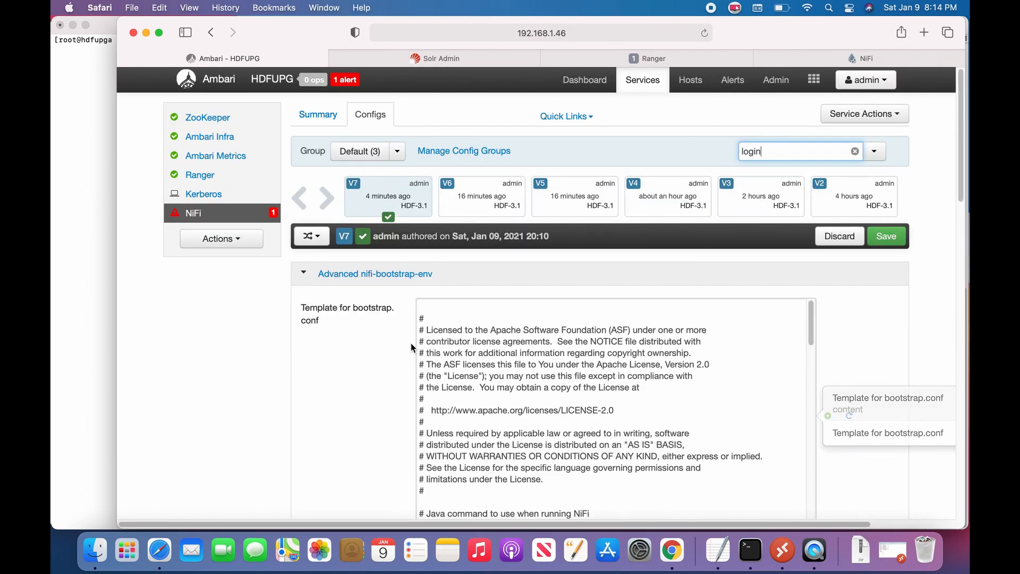
pyautogui.scroll(-5, 351, 349)
pyautogui.scroll(-20, 348, 351)
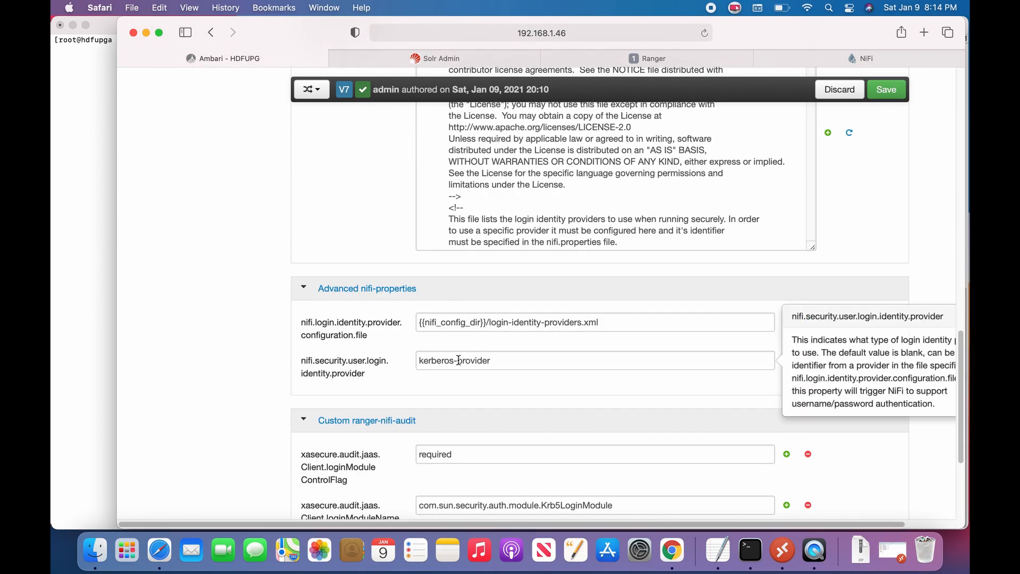
pyautogui.doubleClick(455, 361)
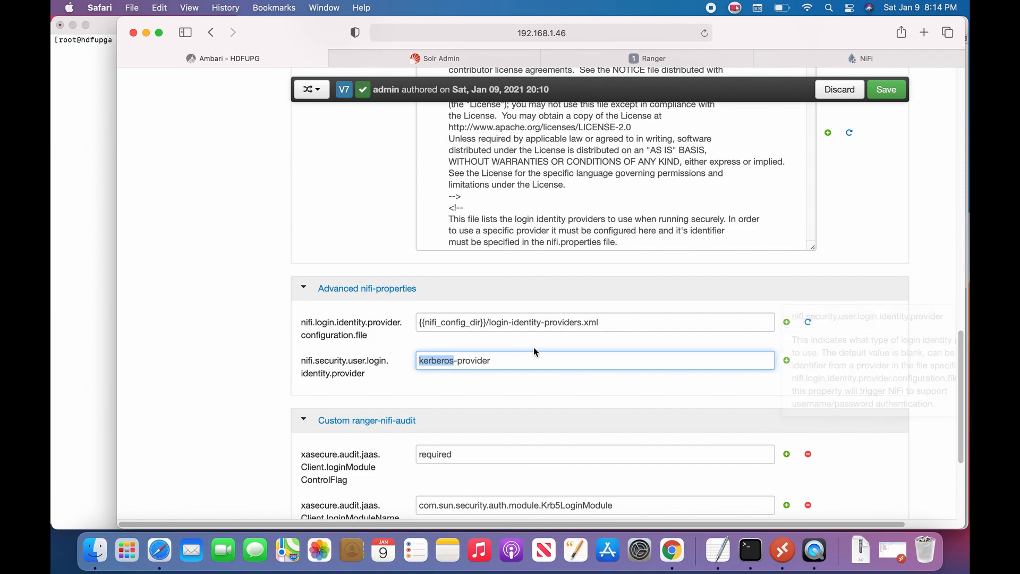
pyautogui.press('BackSpace')
pyautogui.write('ldap')
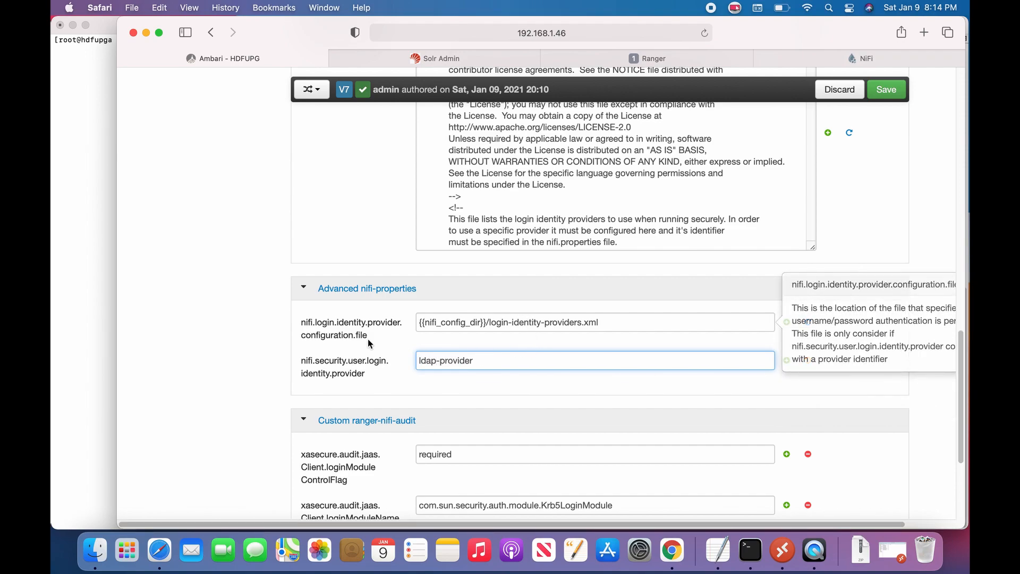
pyautogui.scroll(5, 266, 267)
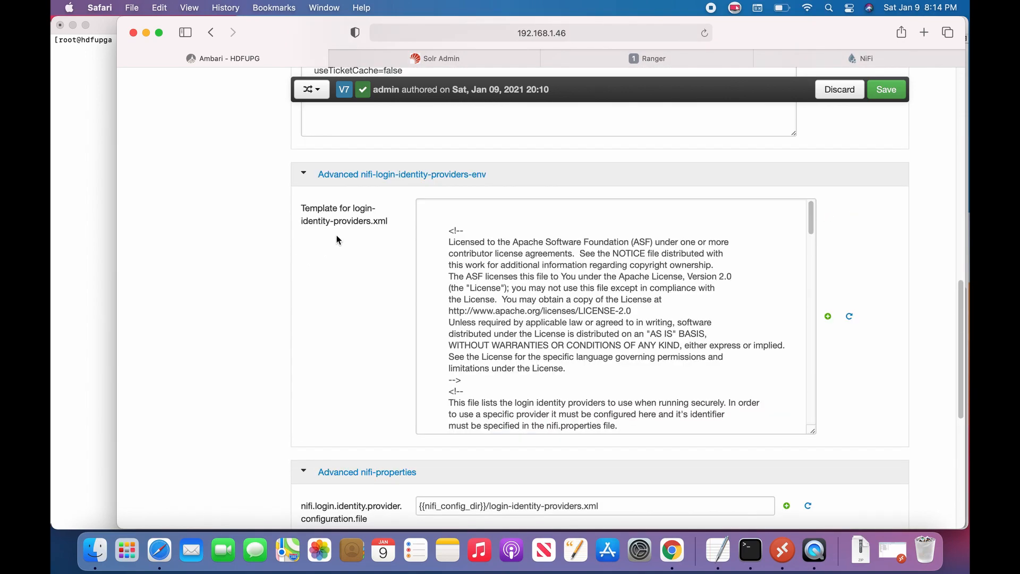
# Step: Copy the whole login-identity-providers.xml template and bring up a blank Untitled TextEdit document
pyautogui.click(504, 262)
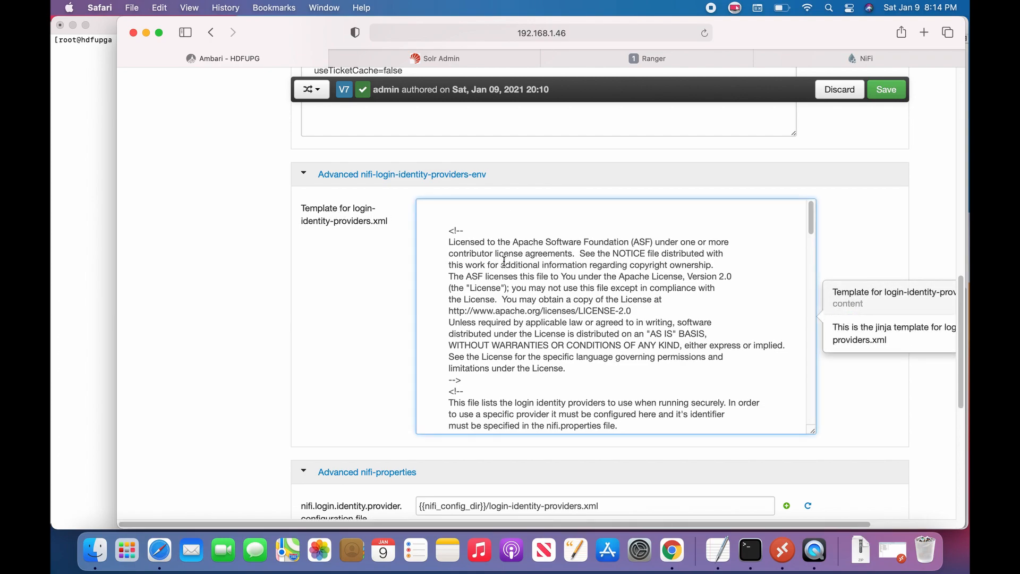
pyautogui.press('super+a')
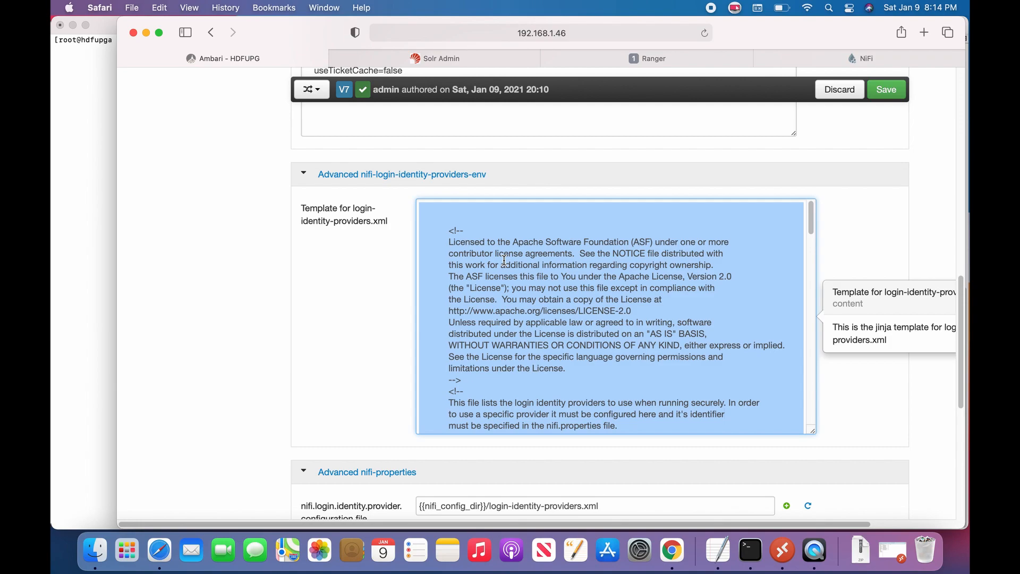
pyautogui.rightClick(540, 278)
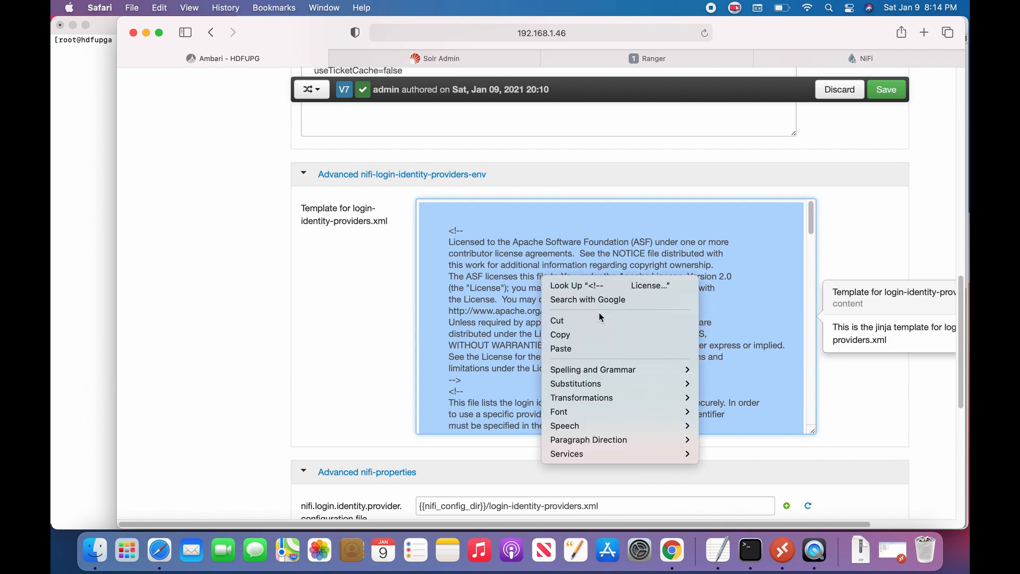
pyautogui.click(580, 335)
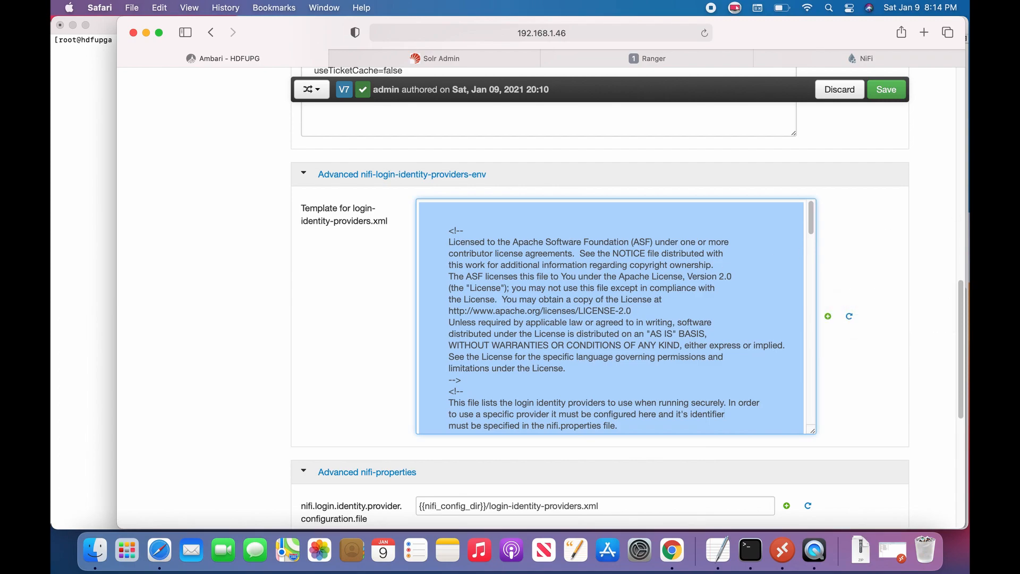
pyautogui.press('super+Tab')
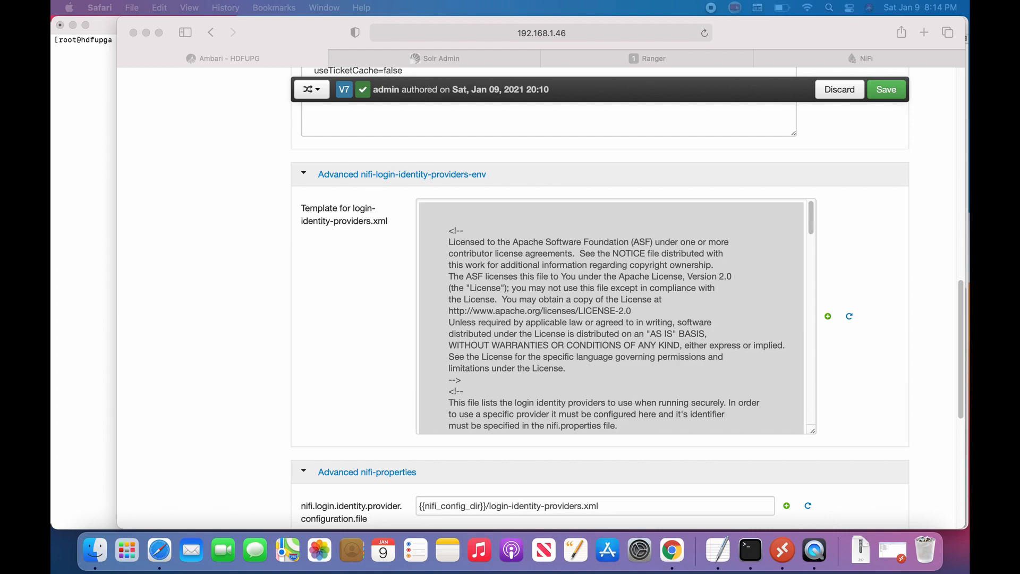
pyautogui.moveTo(648, 571); pyautogui.dragTo(533, 27)
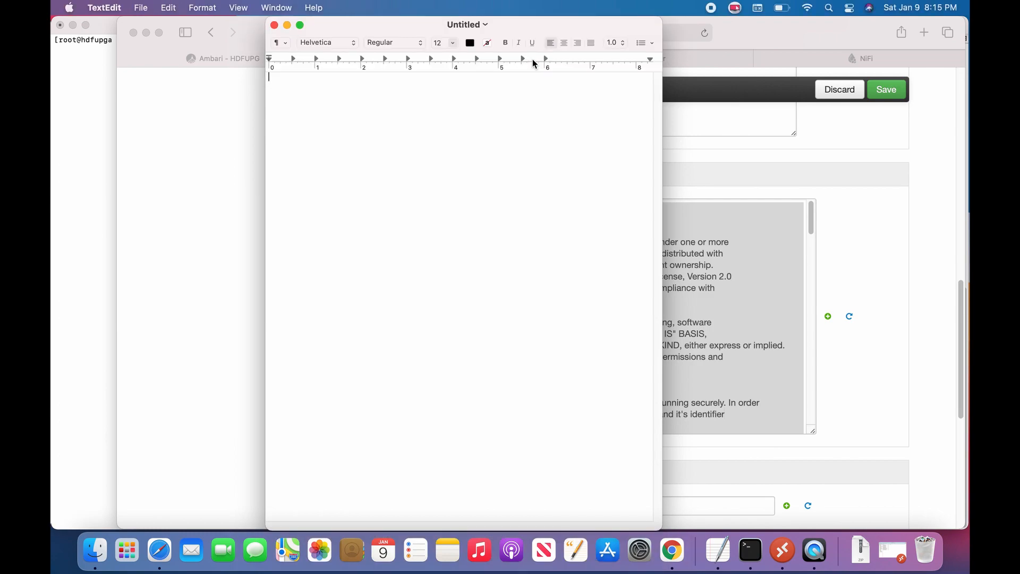
# Step: Maximize the Untitled document, paste the template, and scroll to the ldap-provider block
pyautogui.doubleClick(567, 24)
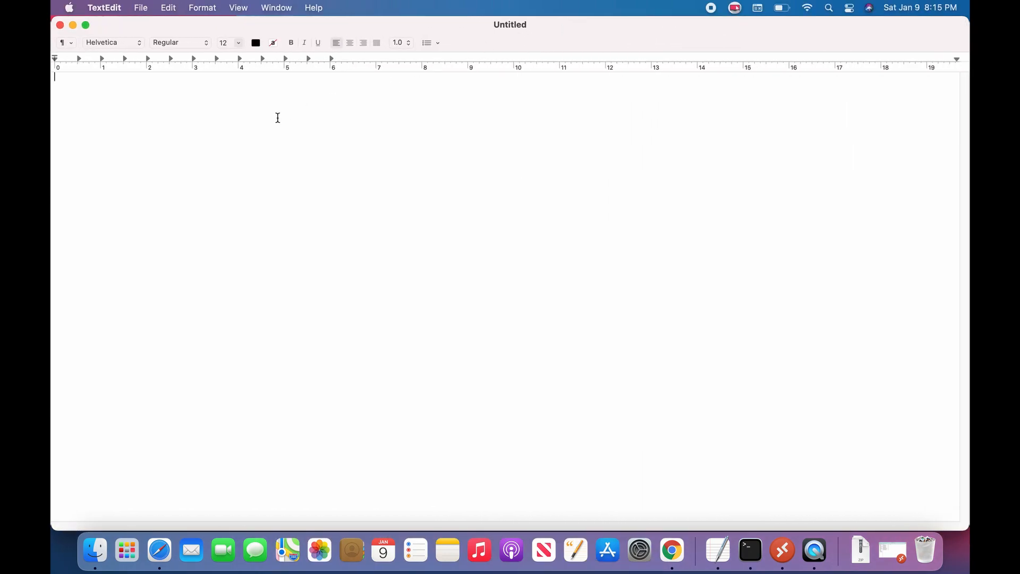
pyautogui.press('super+v')
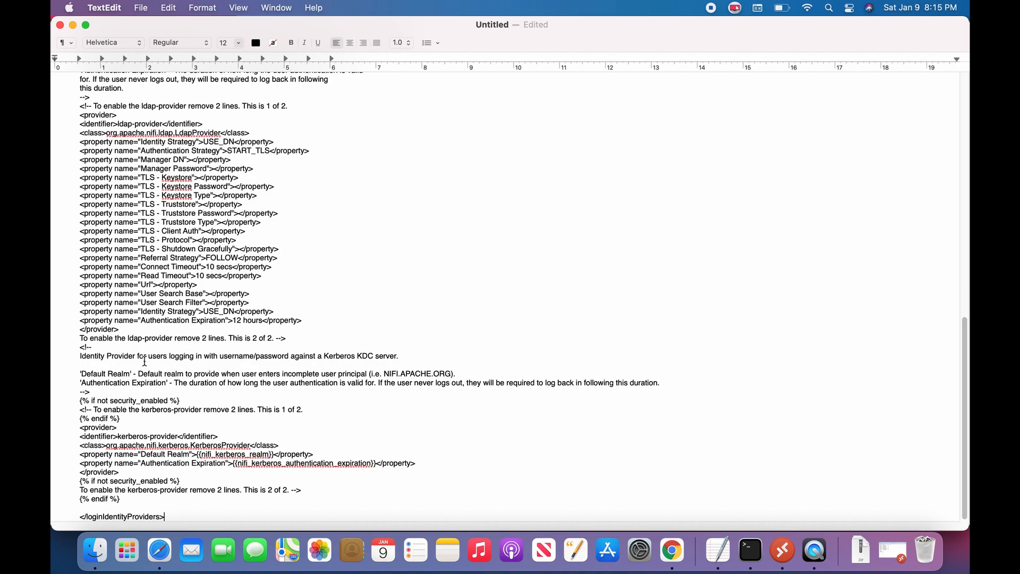
pyautogui.scroll(5, 158, 313)
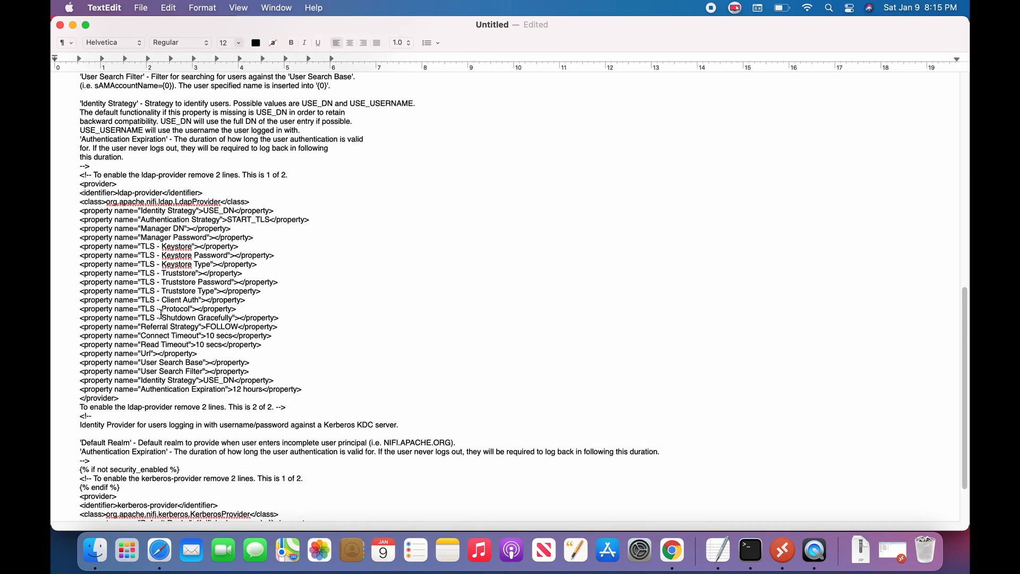
pyautogui.scroll(4, 162, 314)
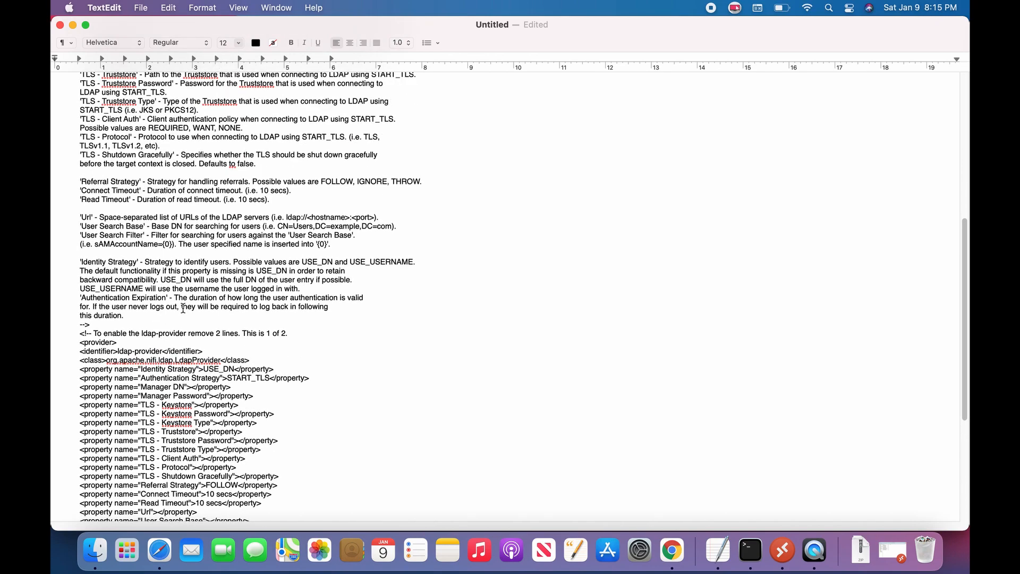
pyautogui.scroll(-9, 183, 309)
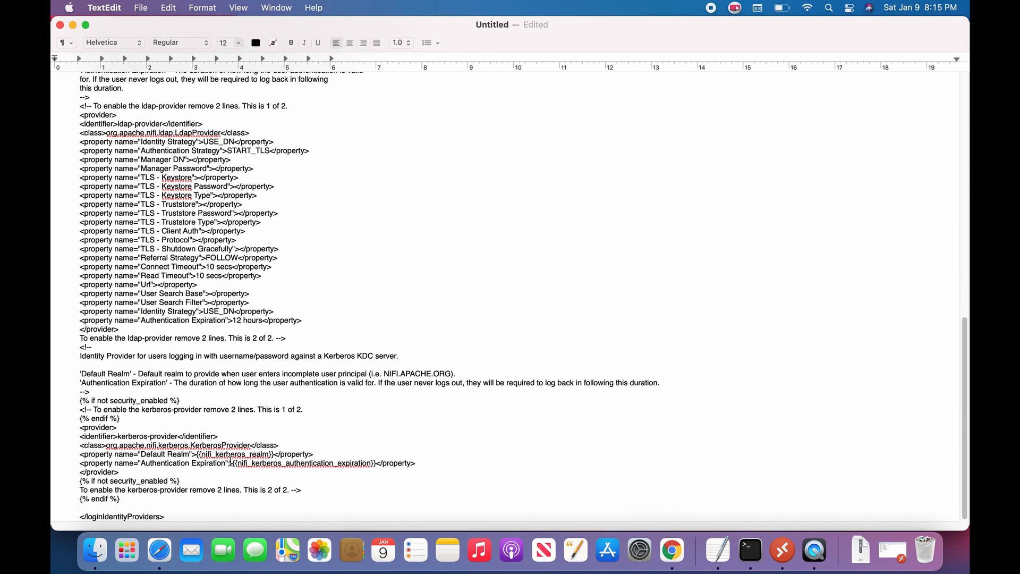
pyautogui.scroll(8, 139, 377)
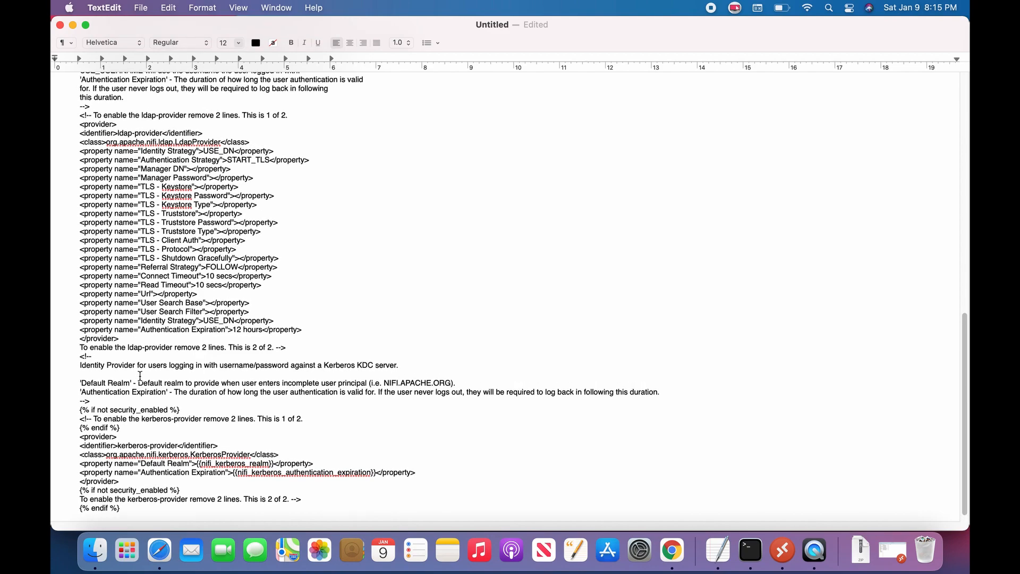
pyautogui.scroll(3, 174, 375)
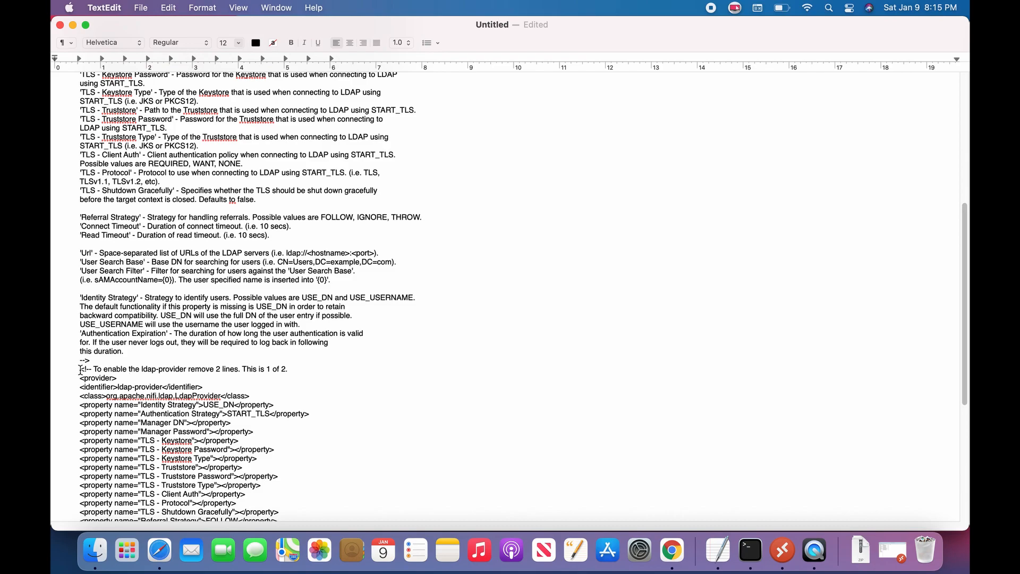
pyautogui.scroll(10, 107, 340)
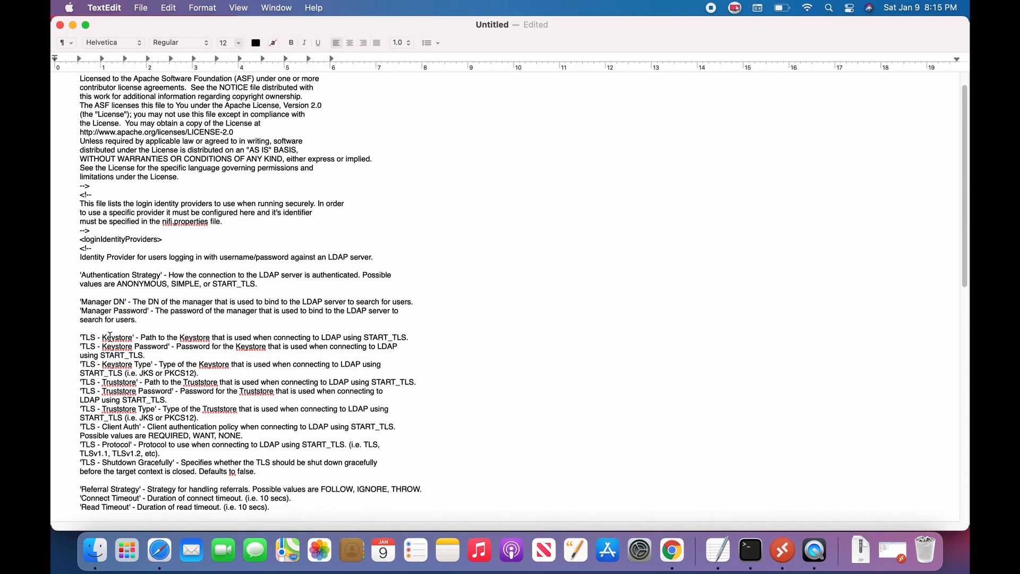
pyautogui.scroll(-15, 162, 318)
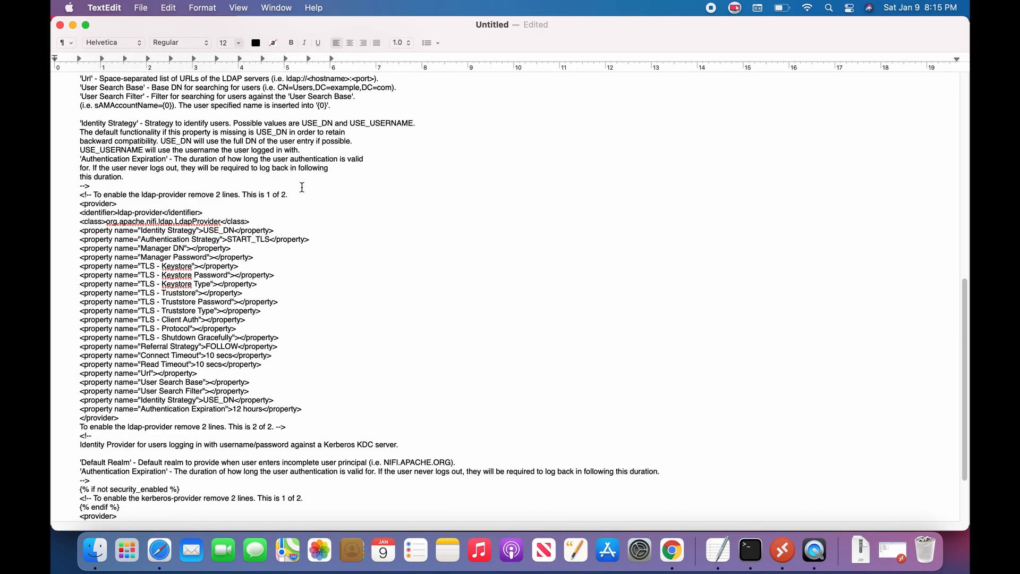
# Step: Delete the two comment lines around the ldap-provider block to uncomment it
pyautogui.keyDown('shift'); pyautogui.click(294, 194); pyautogui.keyUp('shift')
pyautogui.press('BackSpace')
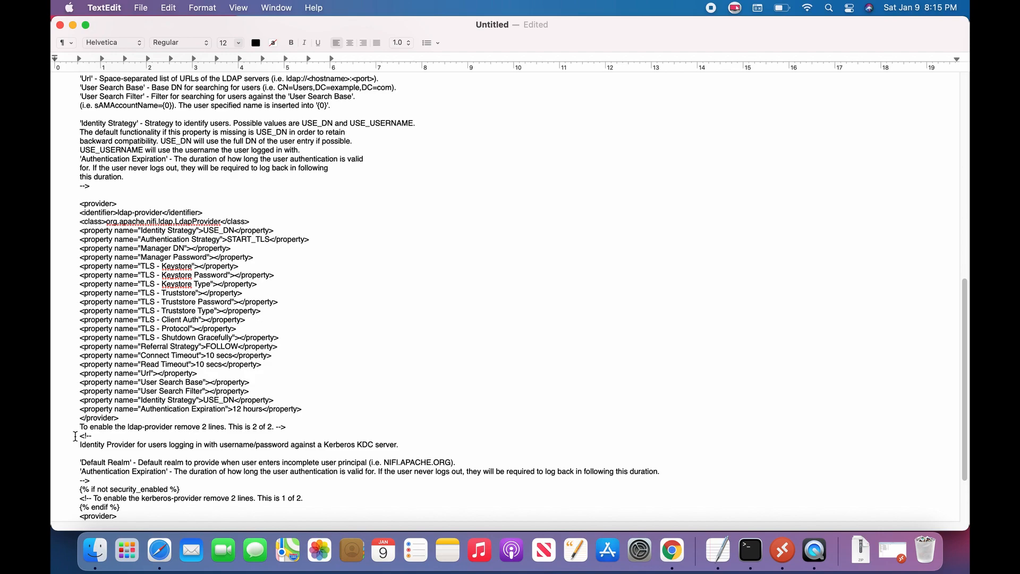
pyautogui.click(79, 426)
pyautogui.keyDown('shift'); pyautogui.click(291, 426); pyautogui.keyUp('shift')
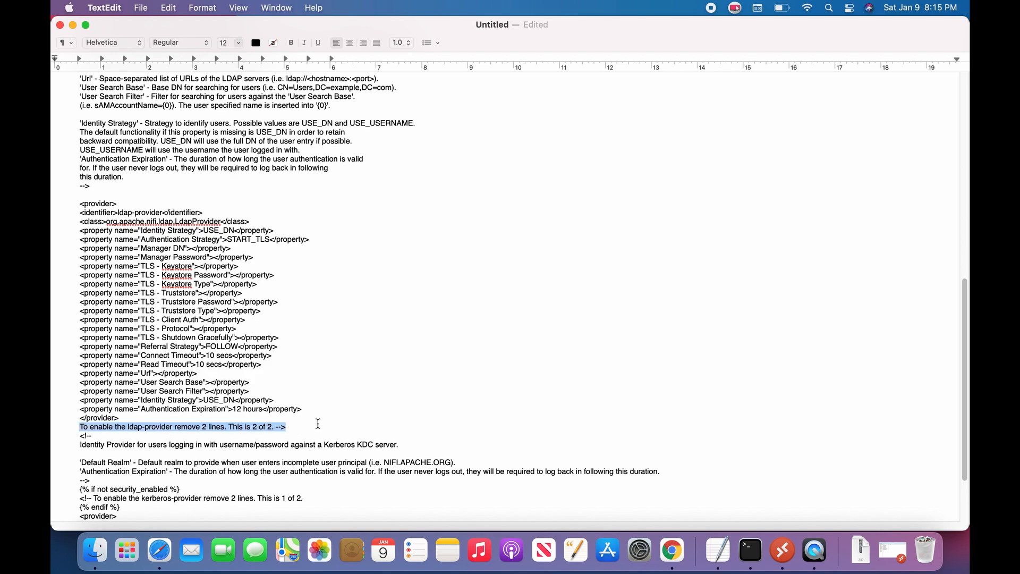
pyautogui.press('BackSpace')
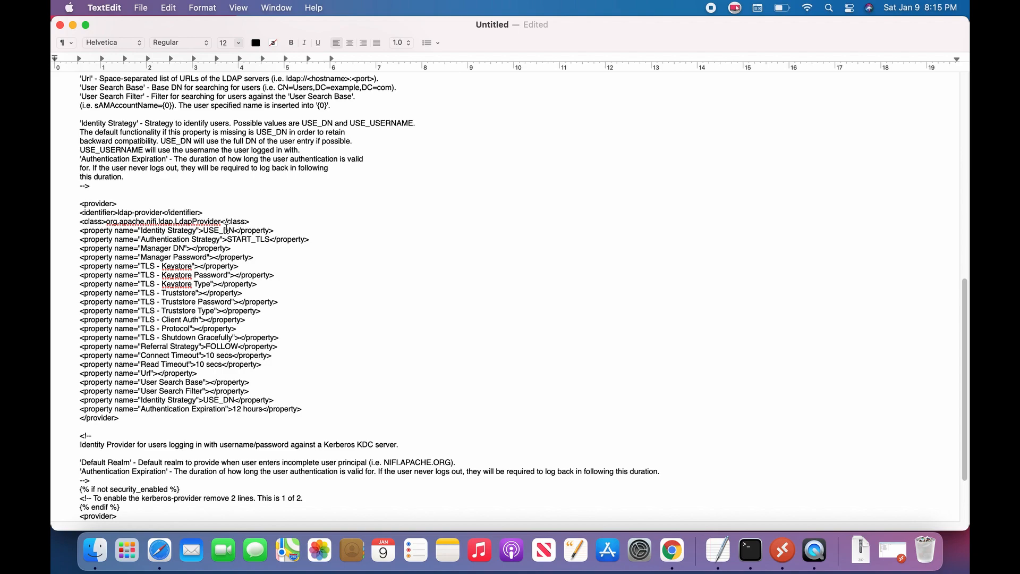
# Step: Change Identity Strategy to USE_USERNAME and Authentication Strategy from START_TLS to SIMPLE
pyautogui.moveTo(223, 230); pyautogui.dragTo(235, 230)
pyautogui.write('USERNAME')
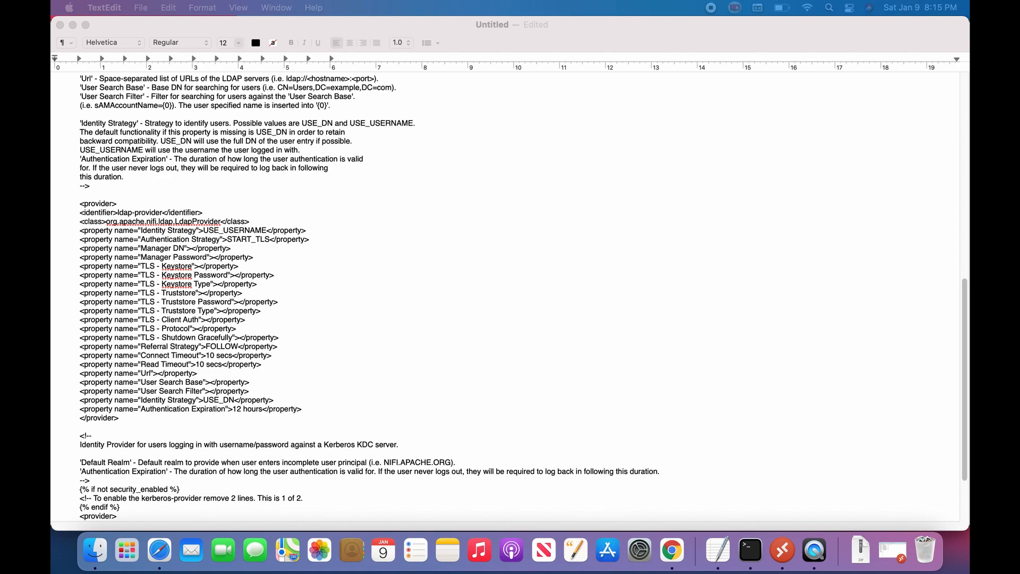
pyautogui.click(232, 239)
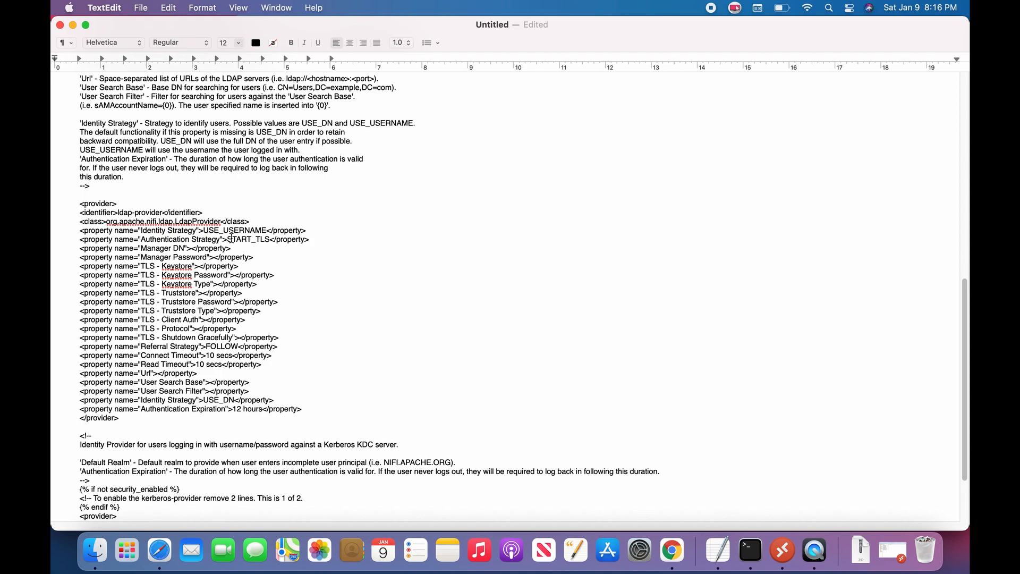
pyautogui.moveTo(228, 240); pyautogui.dragTo(272, 239)
pyautogui.write('SIMPLE')
# Step: On the remote server, open the Cluster Admin account's properties in hadoopServiceAccount
pyautogui.click(786, 554)
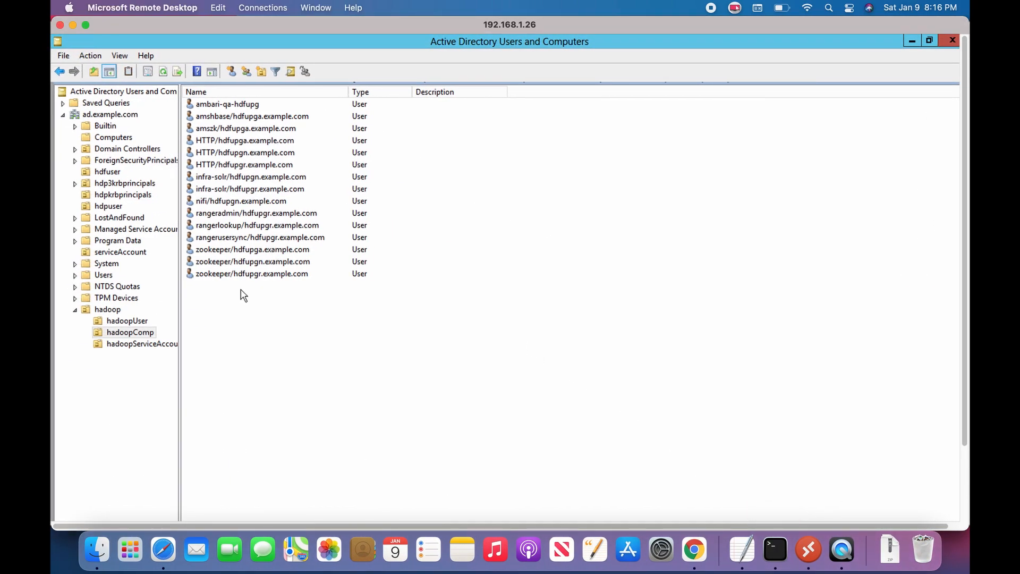
pyautogui.click(132, 347)
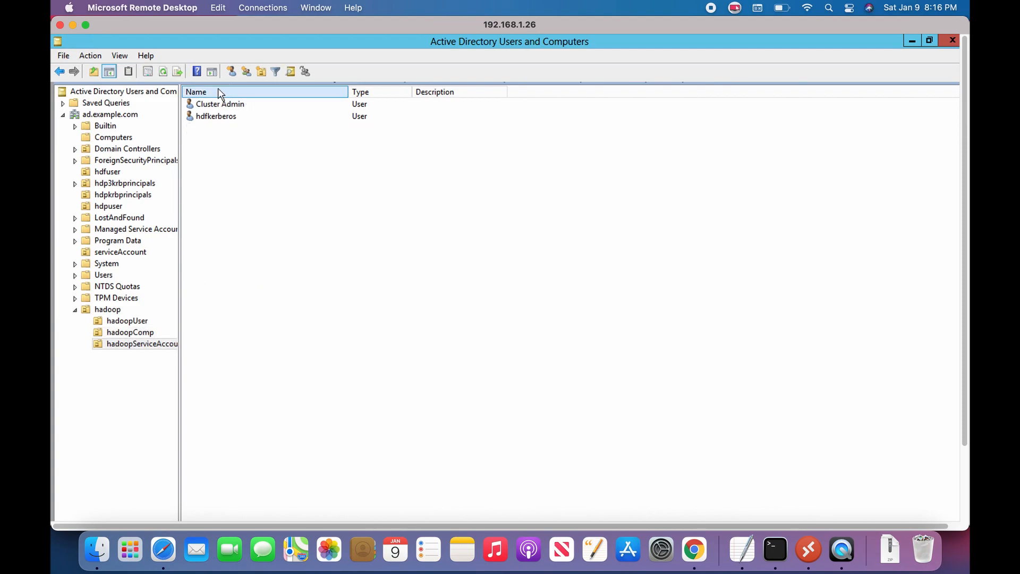
pyautogui.click(215, 105)
pyautogui.rightClick(214, 105)
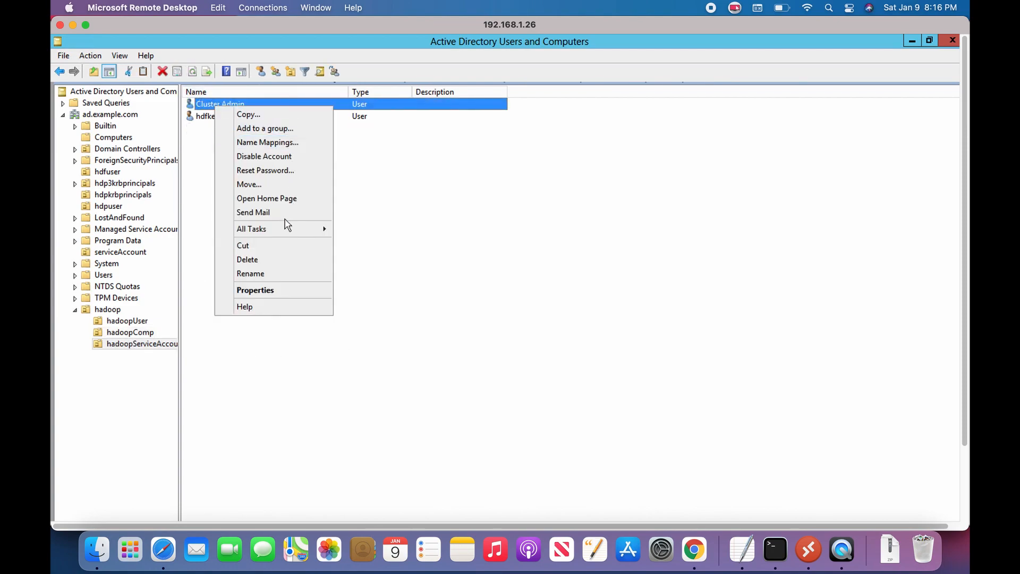
pyautogui.click(284, 291)
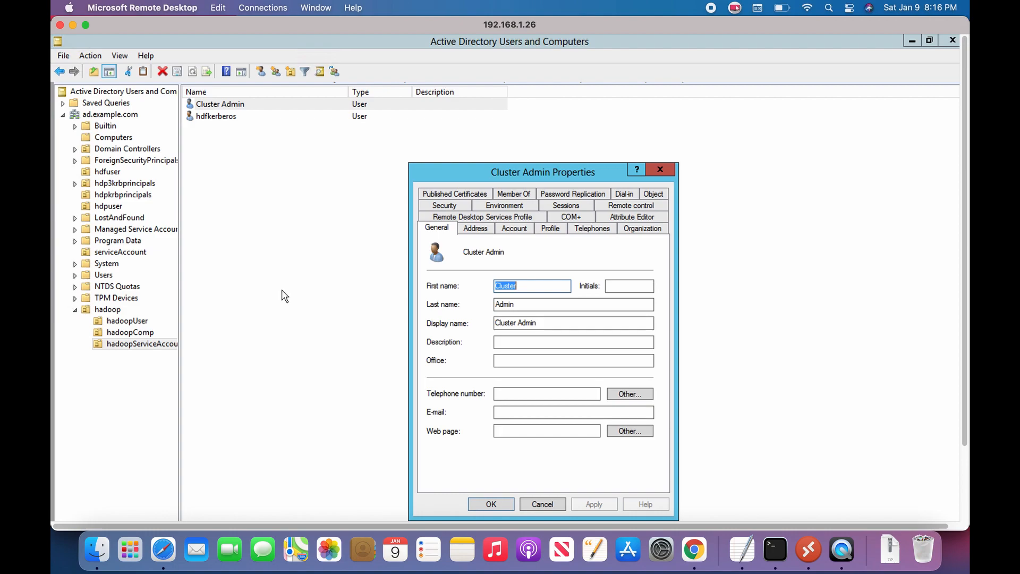
# Step: Copy the Cluster Admin distinguishedName from the Attribute Editor and go back to TextEdit
pyautogui.click(633, 217)
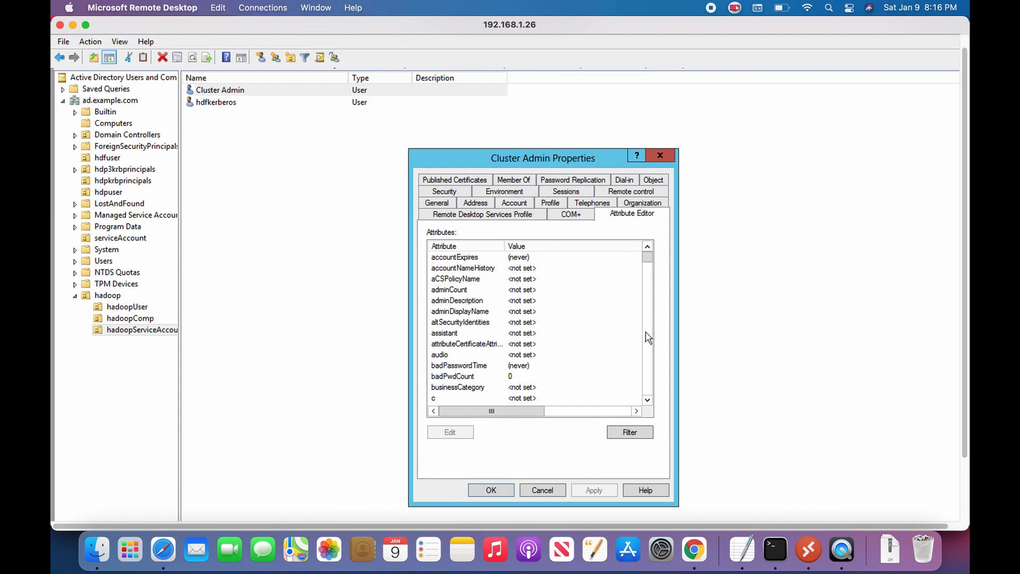
pyautogui.click(647, 338)
pyautogui.click(648, 339)
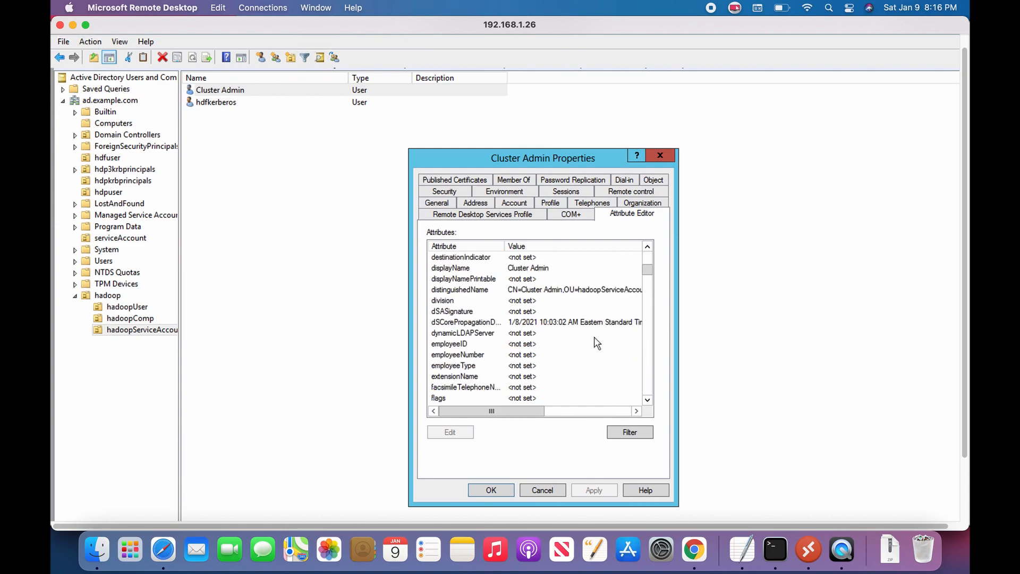
pyautogui.doubleClick(541, 294)
pyautogui.rightClick(493, 340)
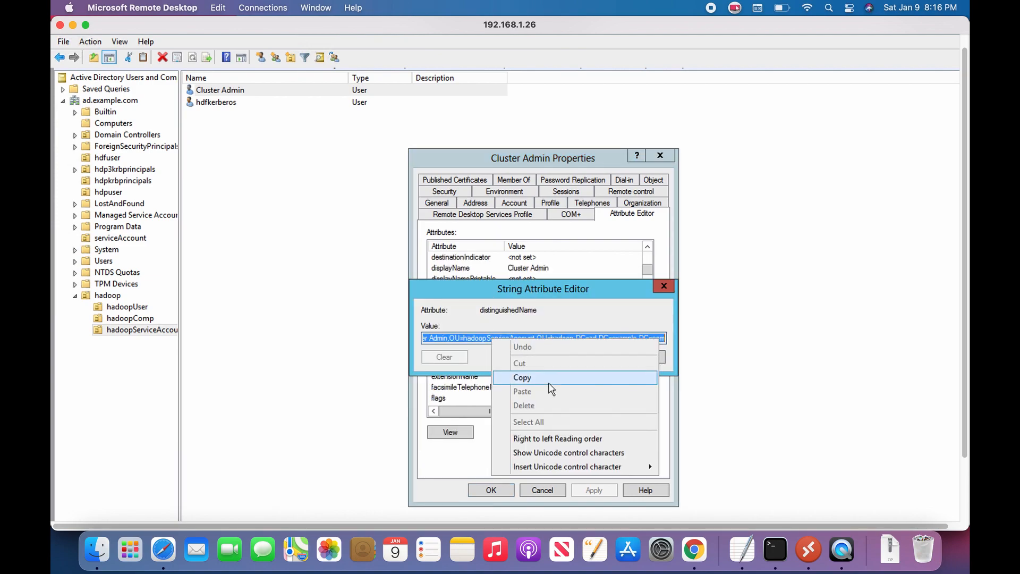
pyautogui.click(547, 383)
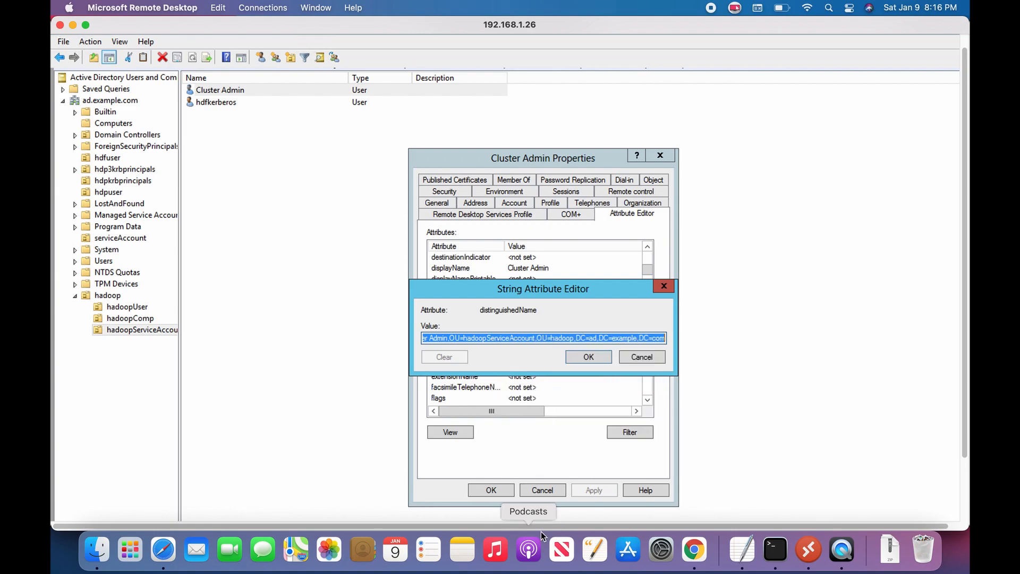
pyautogui.click(606, 359)
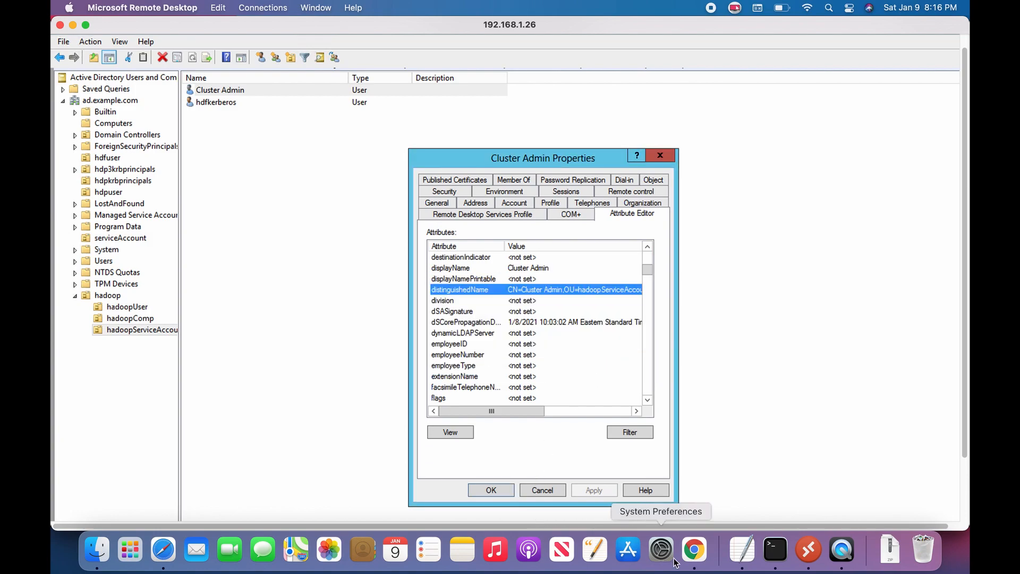
pyautogui.click(741, 550)
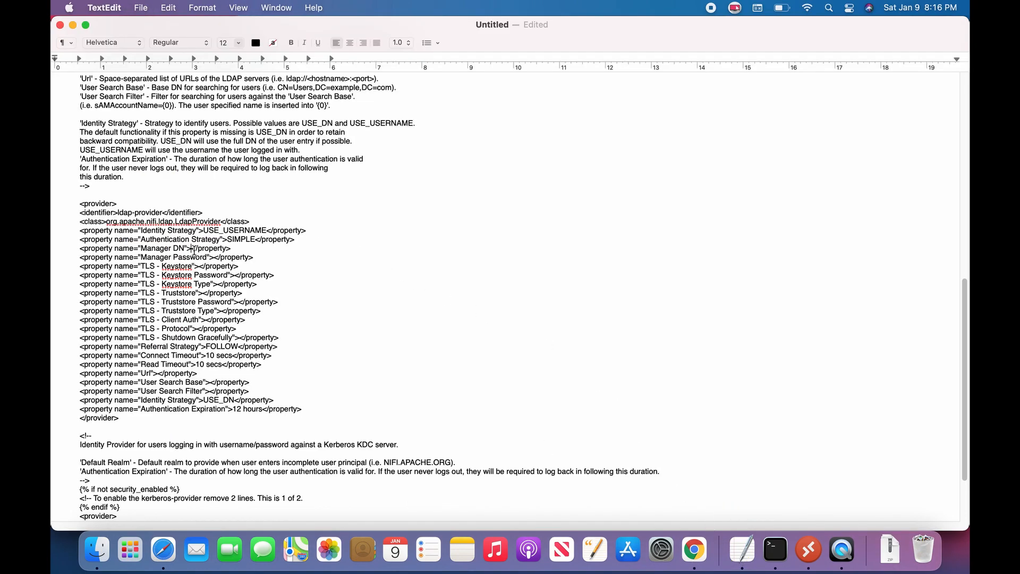
# Step: Paste the copied DN as Manager DN and enter the manager password
pyautogui.click(195, 250)
pyautogui.press('super+v')
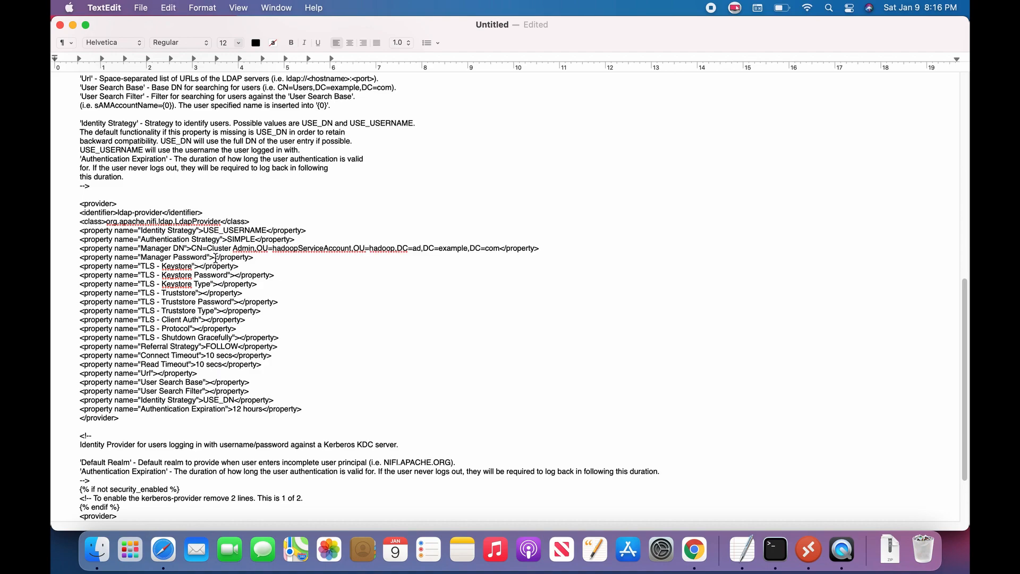
pyautogui.click(214, 257)
pyautogui.write('PASSWORD')
# Step: Set the keystore to /etc/security/certificates/hdfupgn.example.com with its password and type JKS
pyautogui.click(198, 266)
pyautogui.write('/etc/se')
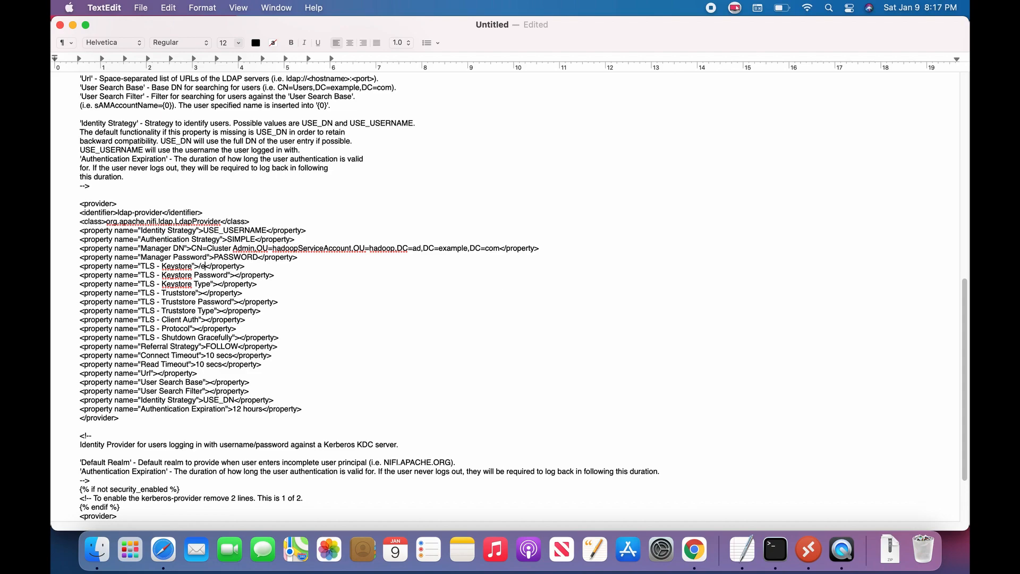
pyautogui.write('curity/ce')
pyautogui.write('rtificates')
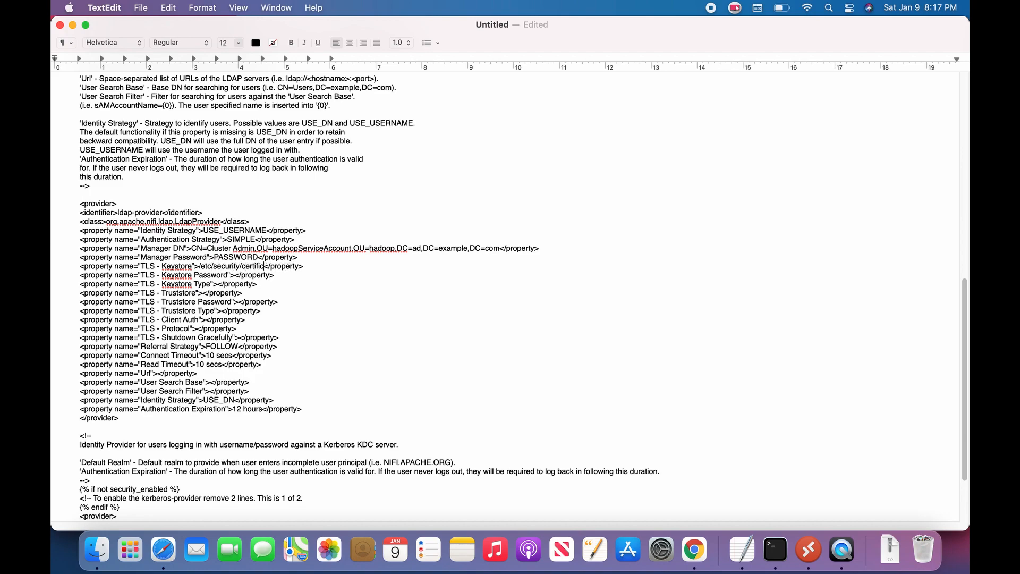
pyautogui.write('/')
pyautogui.write('hdf')
pyautogui.write('upg')
pyautogui.write('n')
pyautogui.write('.example')
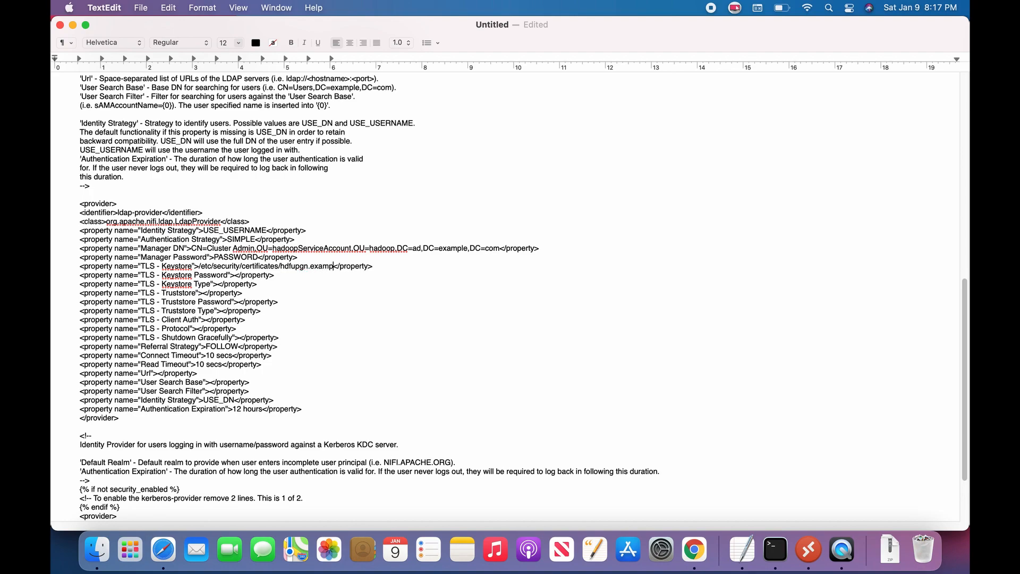
pyautogui.write('.com')
pyautogui.write('PASSWORD')
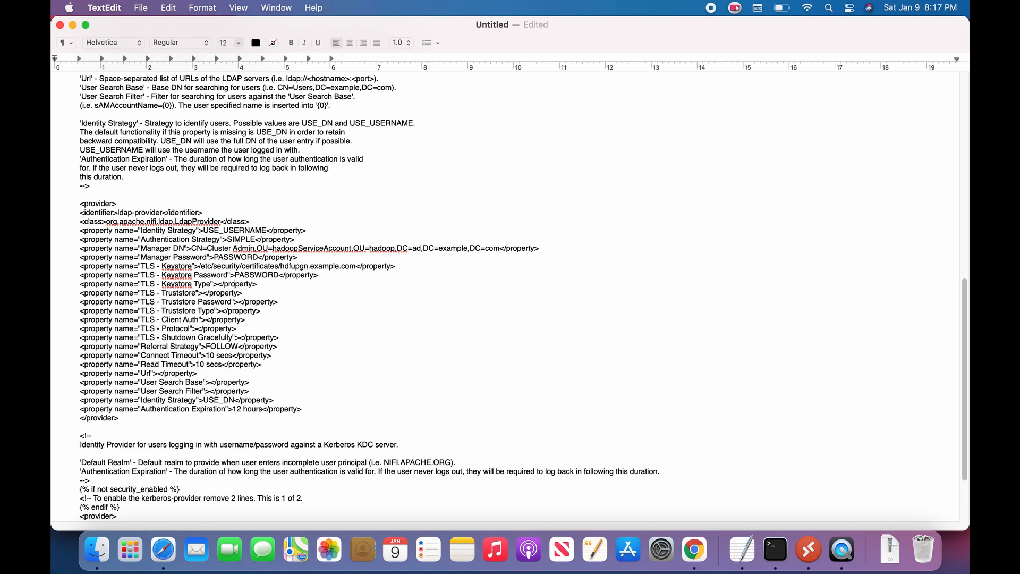
pyautogui.write('JKS')
# Step: Set the truststore to /etc/security/certificates/cacerts with its password and type JKS
pyautogui.press('Down')
pyautogui.press('Left')
pyautogui.press('Left')
pyautogui.press('Left')
pyautogui.press('Left')
pyautogui.press('Left')
pyautogui.write('/etc/se')
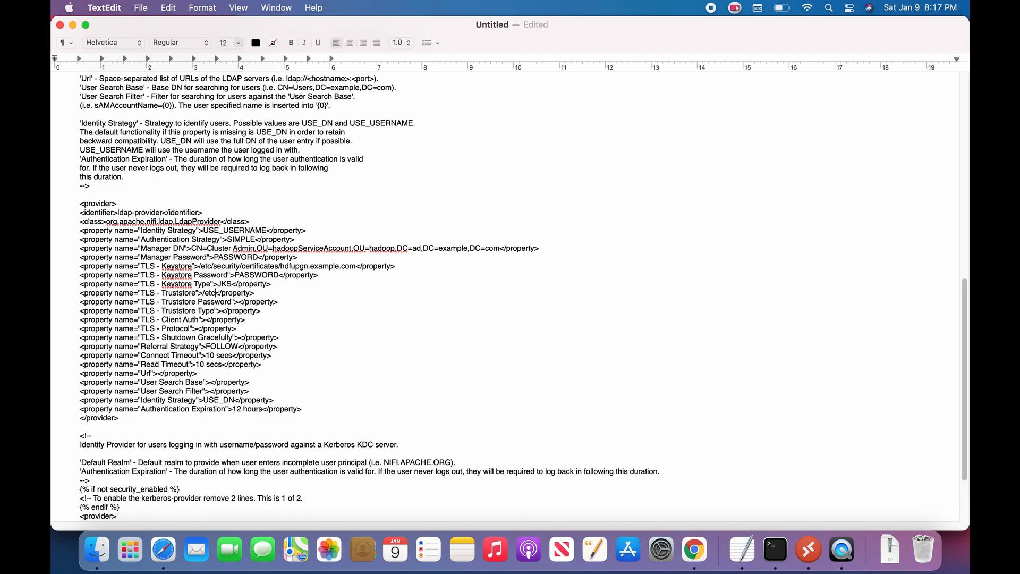
pyautogui.write('curity/certificates')
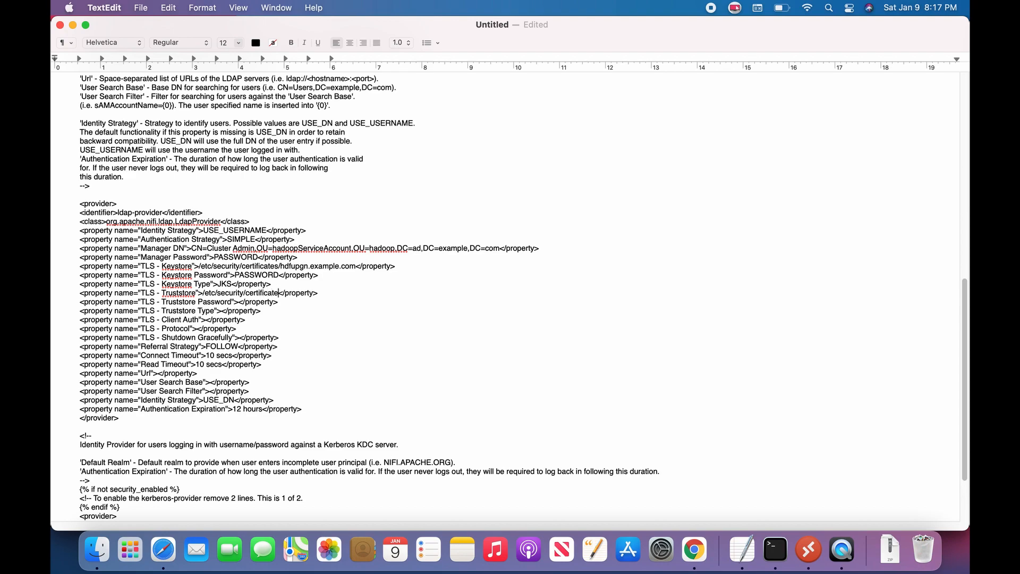
pyautogui.write('/cacerts')
pyautogui.press('Down')
pyautogui.write('chan')
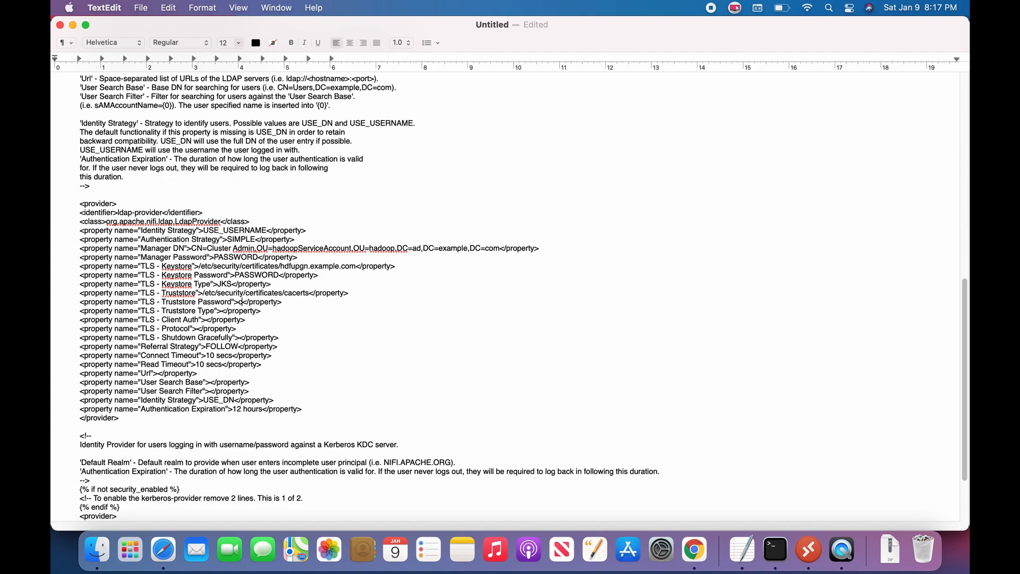
pyautogui.press('BackSpace')
pyautogui.press('BackSpace')
pyautogui.press('BackSpace')
pyautogui.press('BackSpace')
pyautogui.write('PASSWORD')
pyautogui.click(222, 311)
pyautogui.write('JKS')
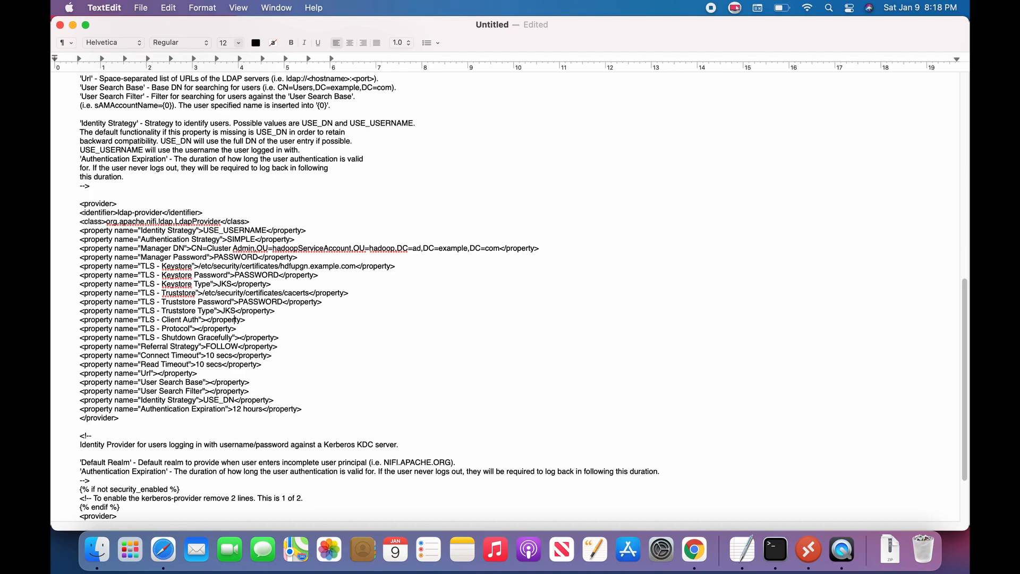
# Step: Set Client Auth to NONE, protocol to TLS and Shutdown Gracefully to false
pyautogui.click(210, 320)
pyautogui.write('NONE')
pyautogui.write('TLS')
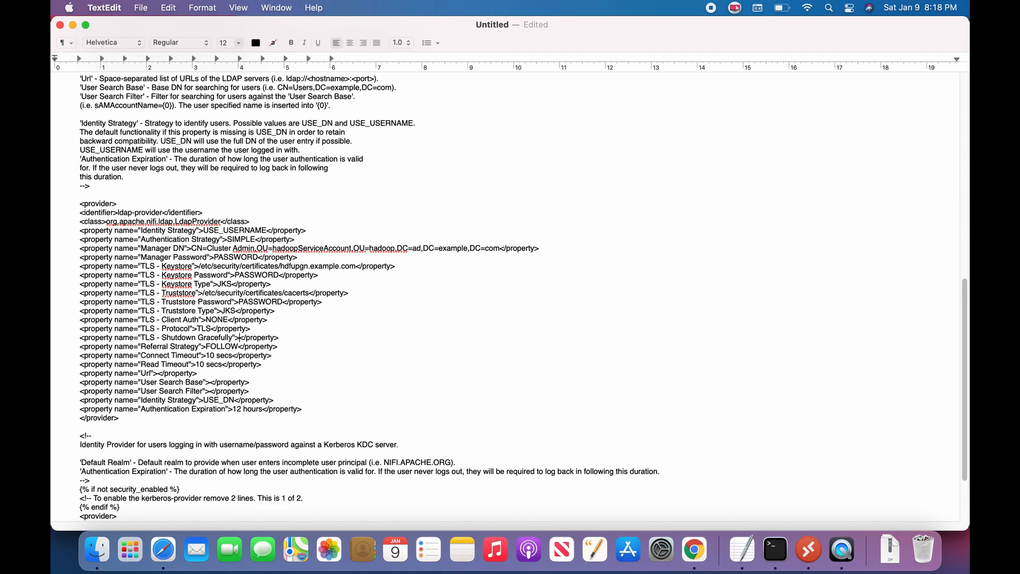
pyautogui.click(239, 338)
pyautogui.write('false')
# Step: Change Referral Strategy from FOLLOW to IGNORE and set the Url to ldap://192.168.1.26:389
pyautogui.moveTo(239, 345); pyautogui.dragTo(206, 346)
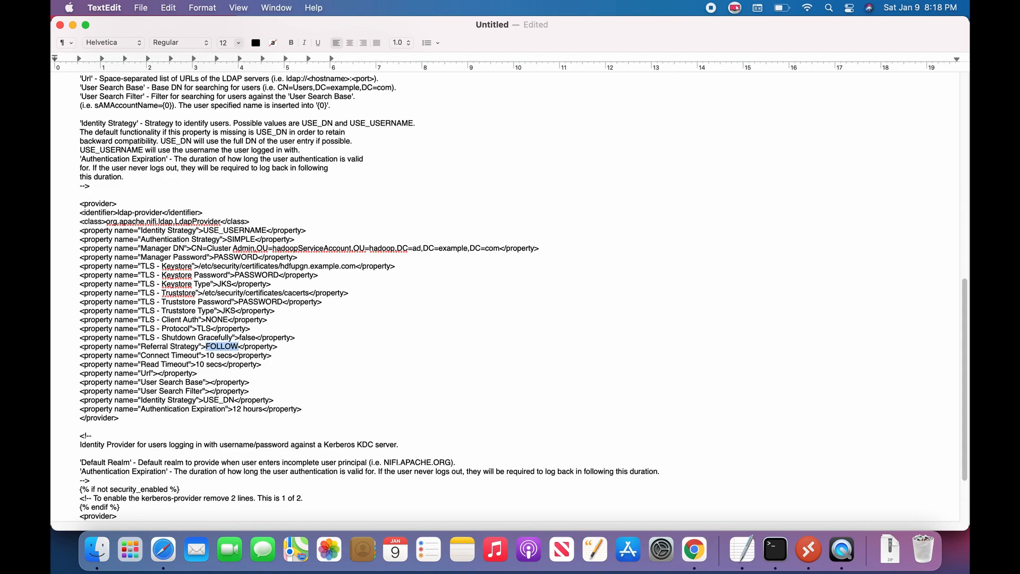
pyautogui.write('IG')
pyautogui.write('NORE')
pyautogui.write('l')
pyautogui.write('da')
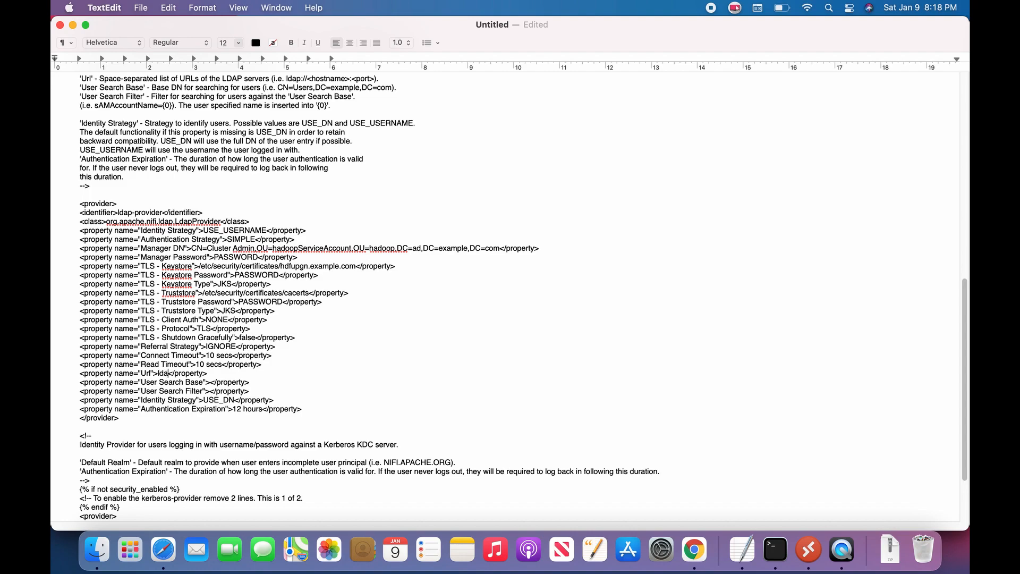
pyautogui.write('p://192.168.1.26:389')
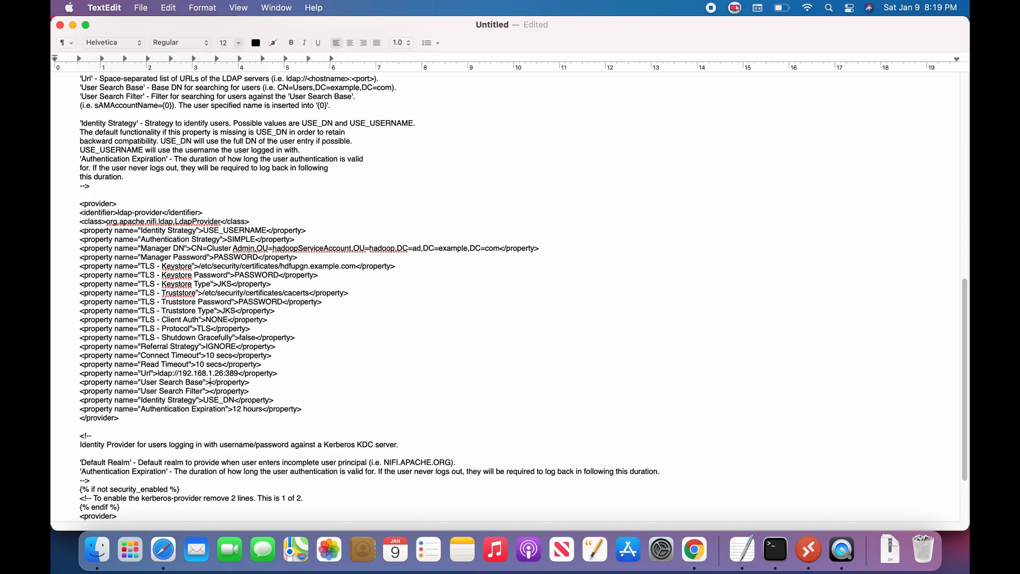
# Step: Close Cluster Admin properties, then copy the hadoopUser OU's distinguishedName from its Attribute Editor
pyautogui.click(808, 550)
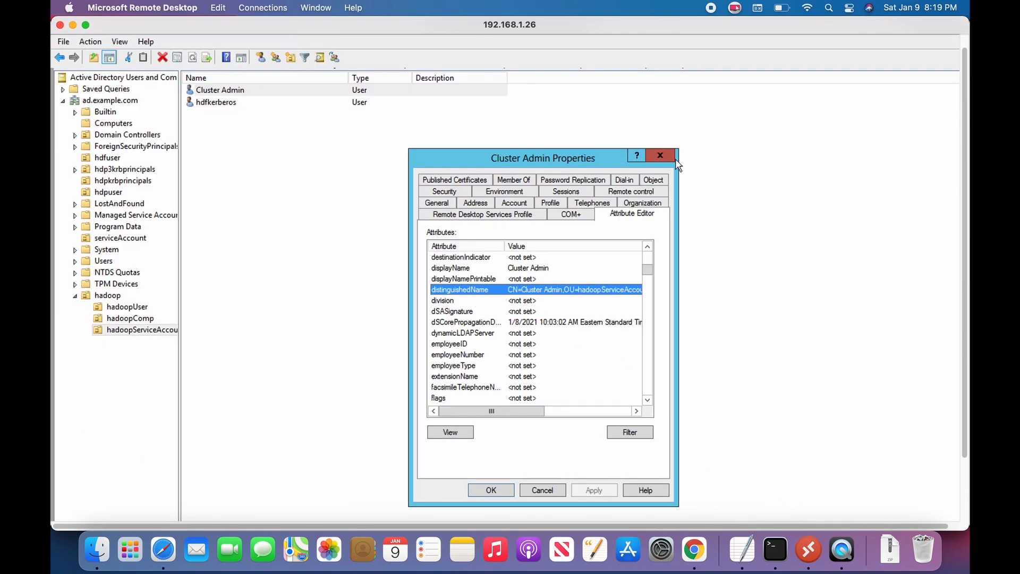
pyautogui.click(661, 155)
pyautogui.click(123, 308)
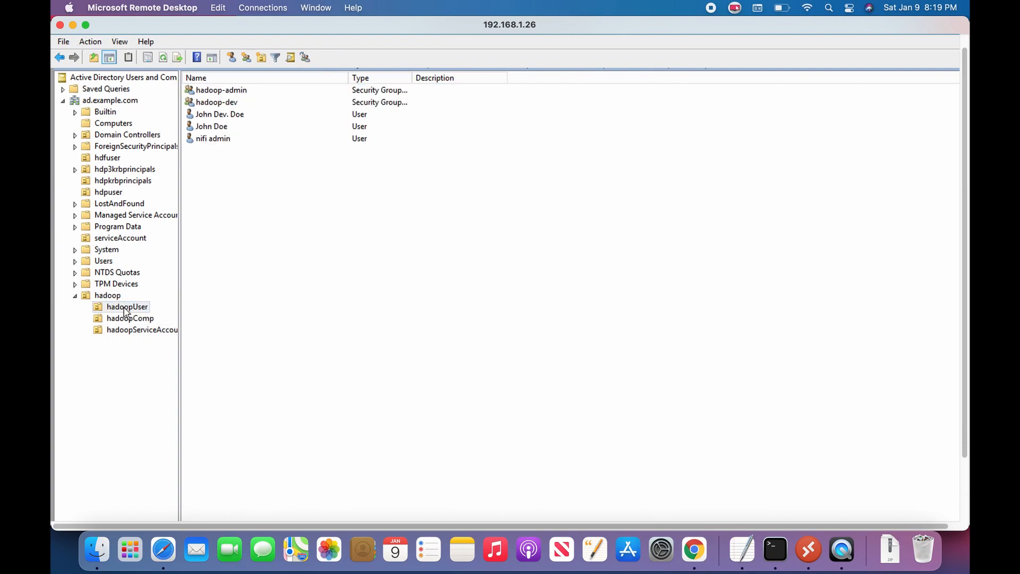
pyautogui.rightClick(124, 307)
pyautogui.click(186, 479)
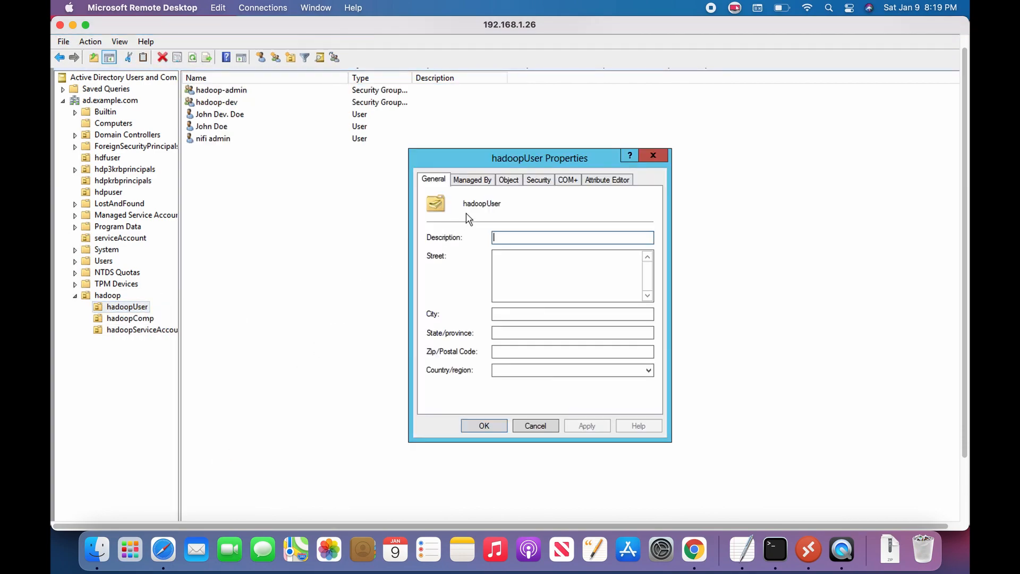
pyautogui.click(608, 178)
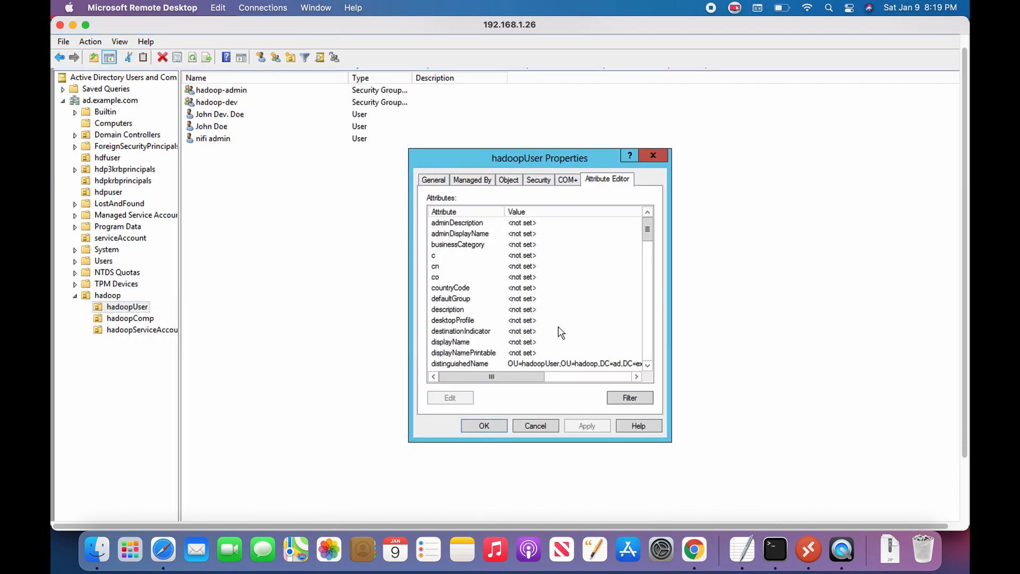
pyautogui.doubleClick(552, 364)
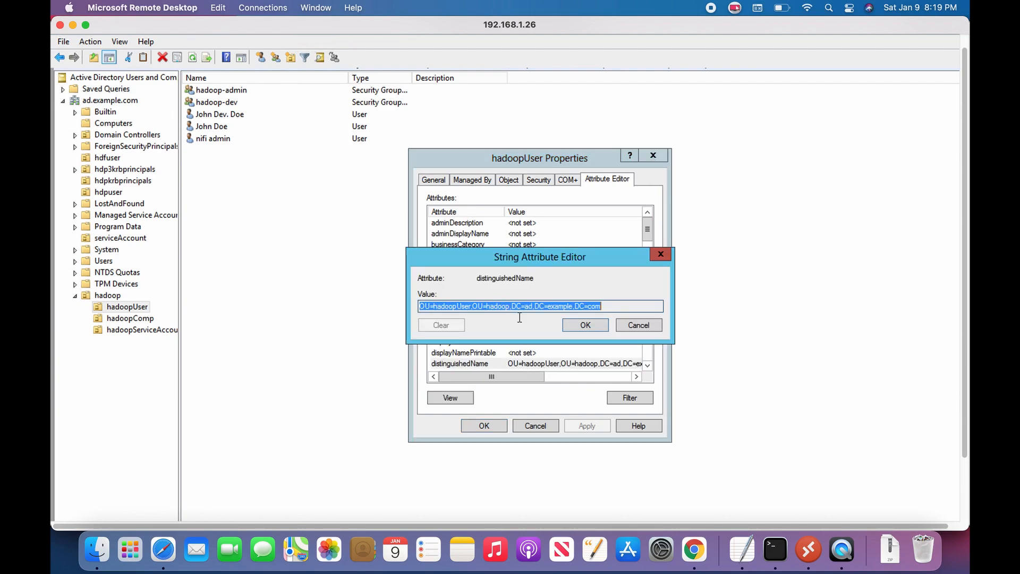
pyautogui.rightClick(502, 308)
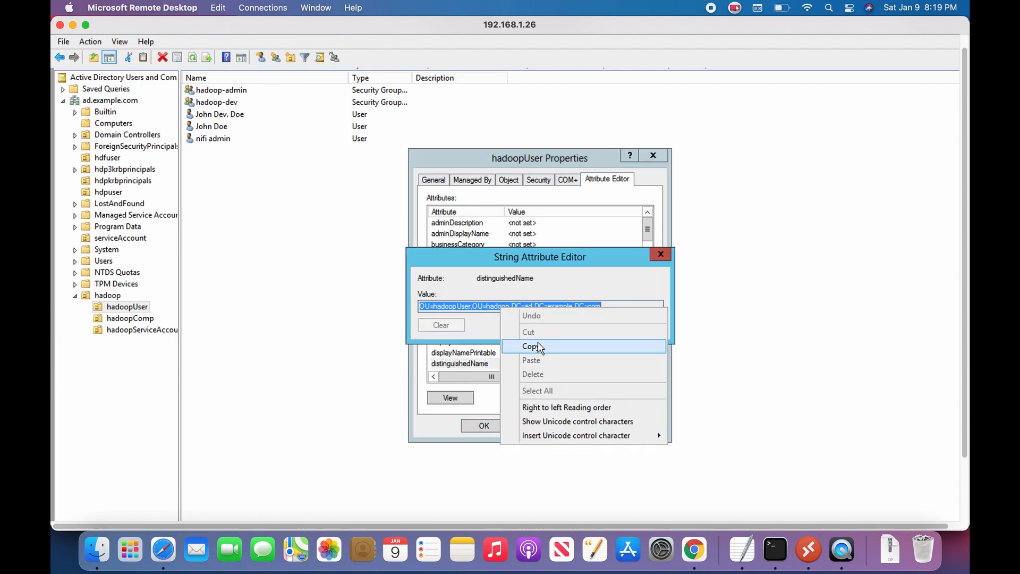
pyautogui.click(537, 347)
pyautogui.click(742, 551)
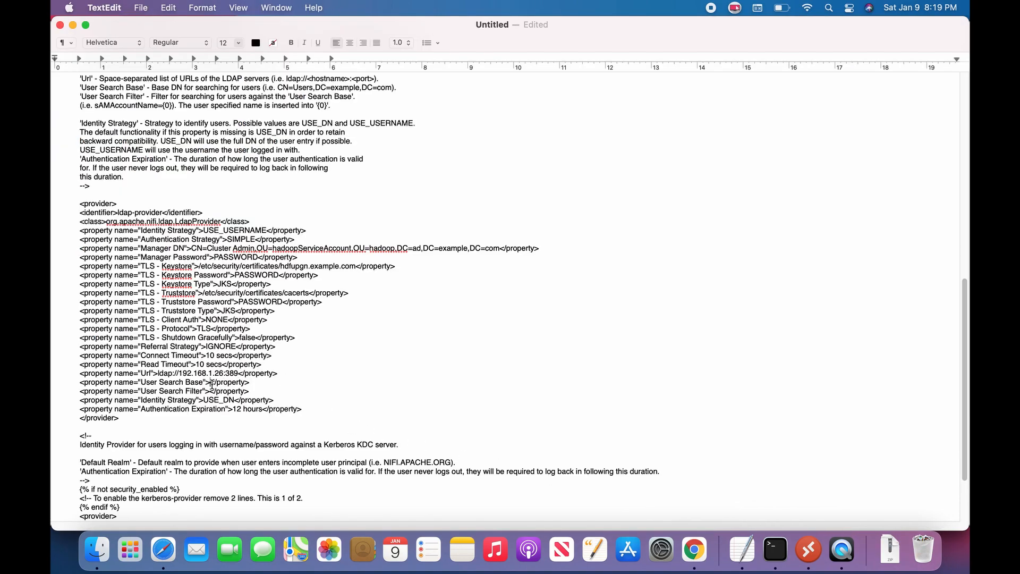
# Step: Paste the hadoopUser DN into User Search Base and set User Search Filter to sAMAccountName={0}
pyautogui.click(212, 384)
pyautogui.press('super+v')
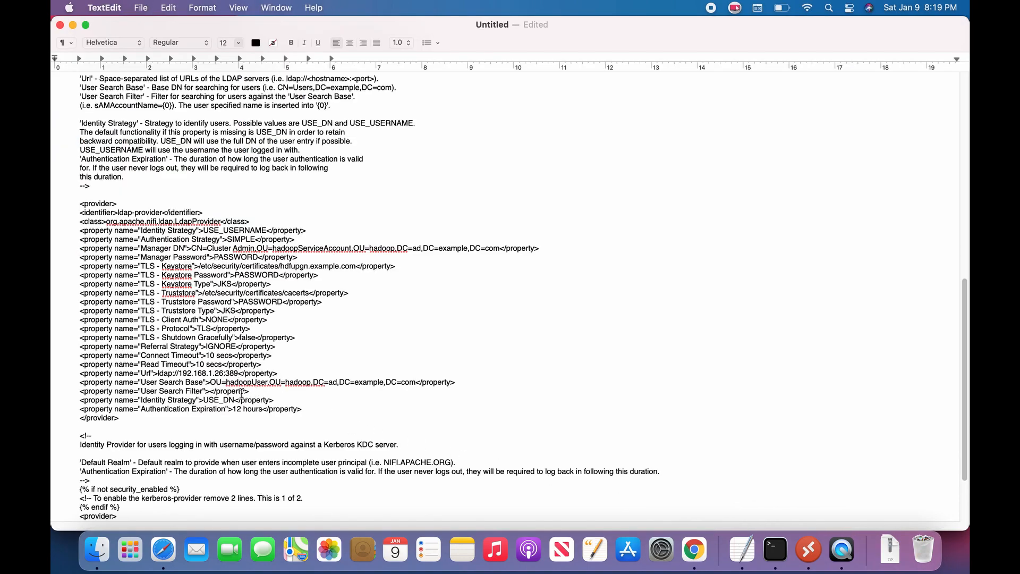
pyautogui.press('Down')
pyautogui.press('Left')
pyautogui.press('Left')
pyautogui.write('sAMAccountName')
pyautogui.write('=')
pyautogui.write('{')
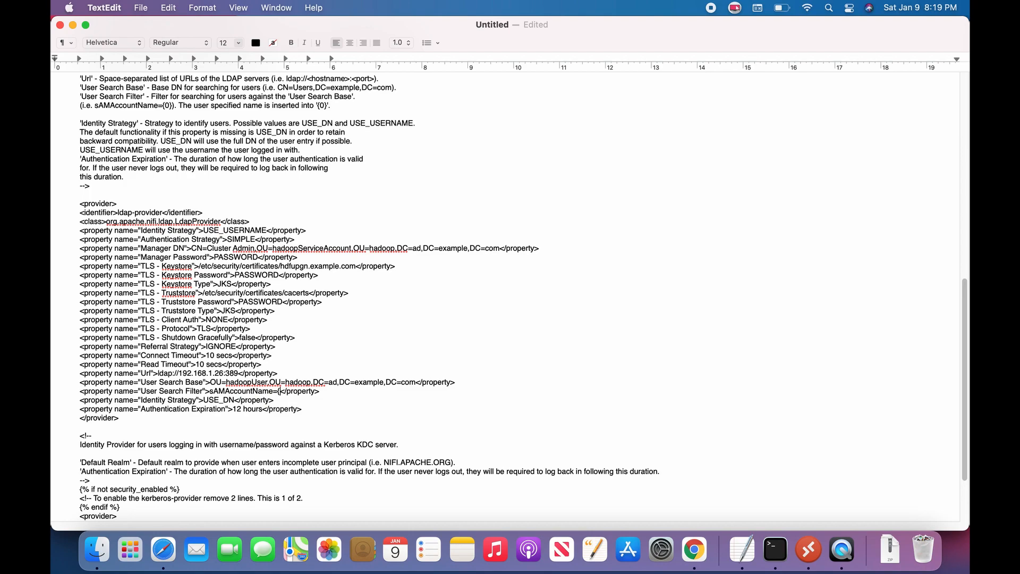
pyautogui.write('0}')
pyautogui.press('BackSpace')
pyautogui.write('}')
# Step: Change the second Identity Strategy to USE_USERNAME and select all the configuration text
pyautogui.hotkey('shift', 'Left')
pyautogui.hotkey('shift', 'Left')
pyautogui.write('USERNA')
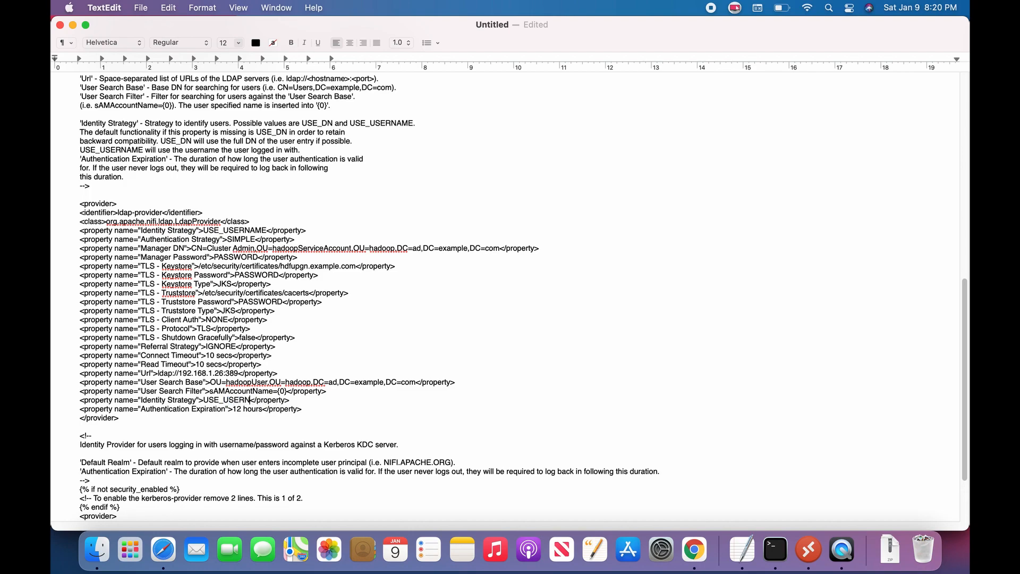
pyautogui.write('ME')
pyautogui.press('super+a')
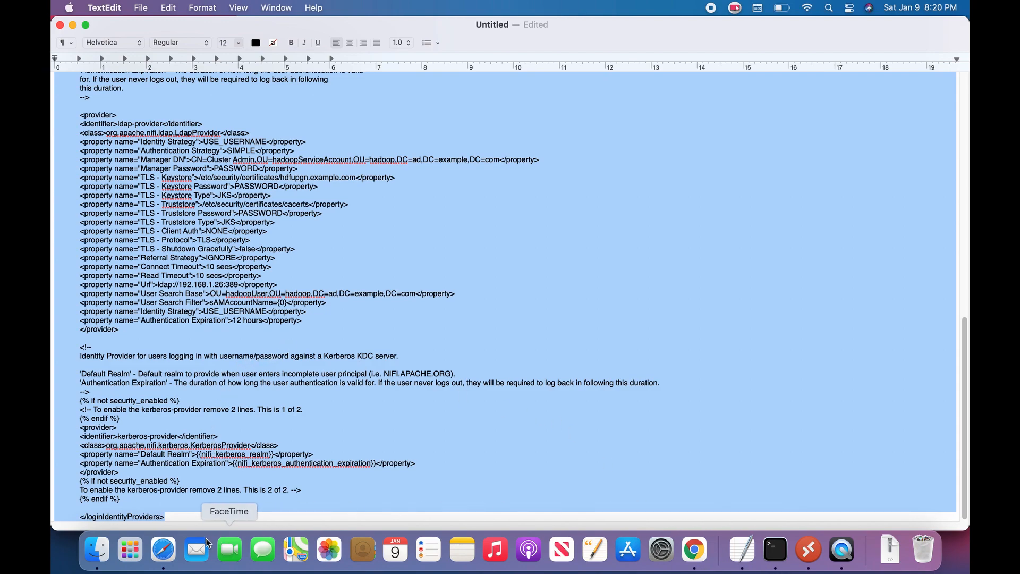
# Step: Replace Ambari's login-identity-providers template with the edited ldap-provider configuration
pyautogui.click(162, 553)
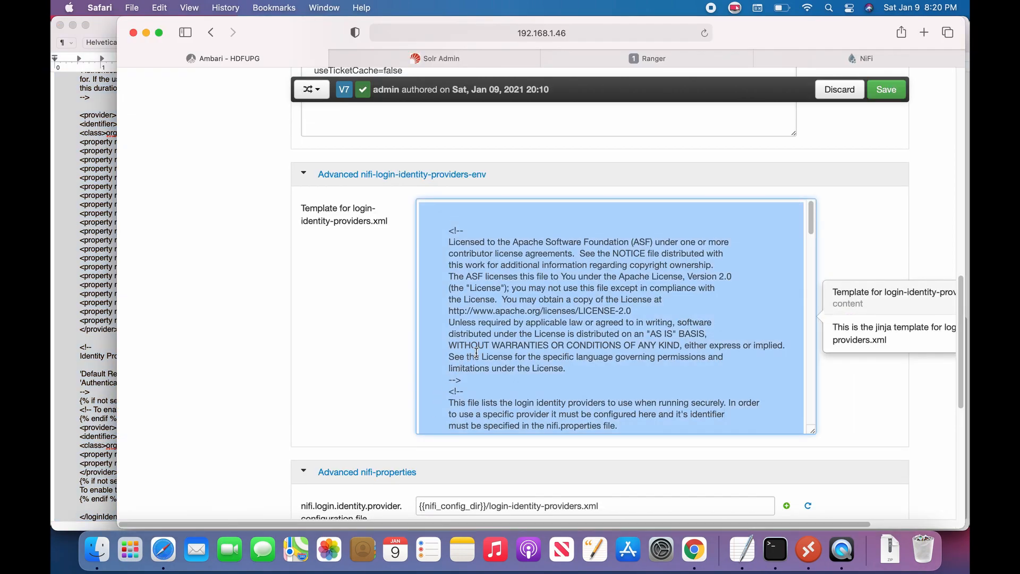
pyautogui.click(476, 352)
pyautogui.press('super+a')
pyautogui.press('super+v')
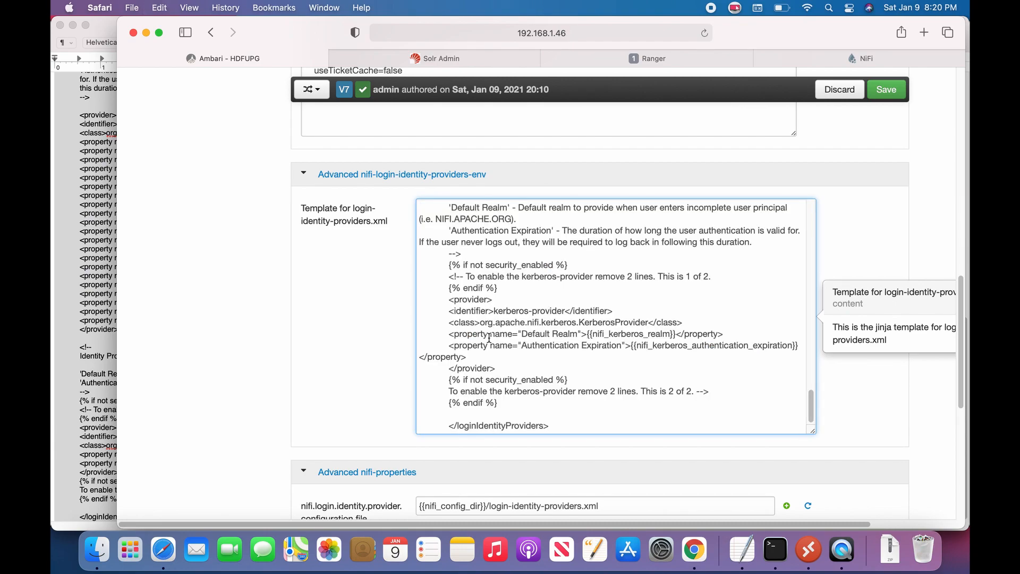
# Step: Scroll the NiFi Configs page back up to the top where the 'login' filter sits
pyautogui.scroll(15, 485, 340)
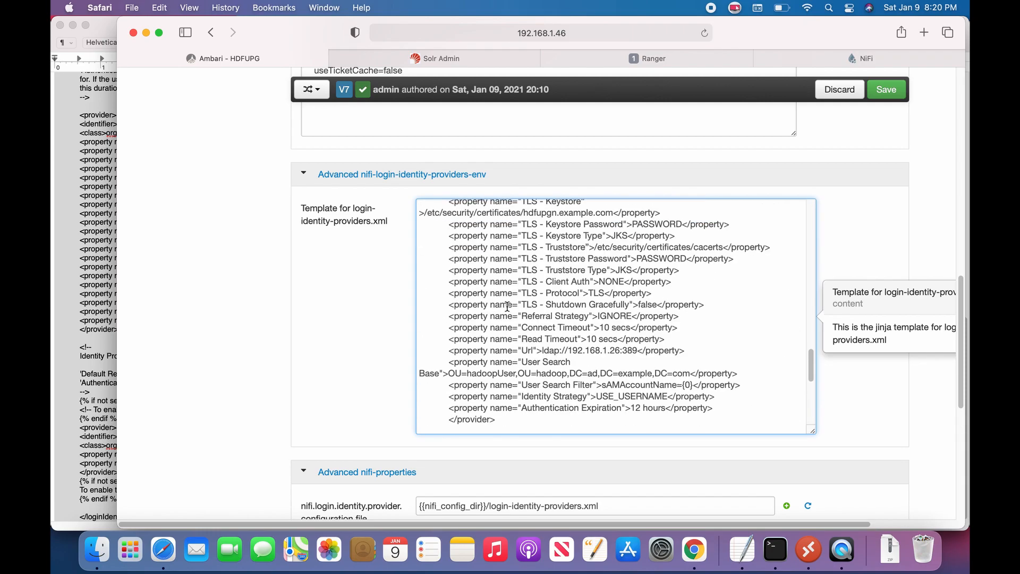
pyautogui.scroll(10, 520, 318)
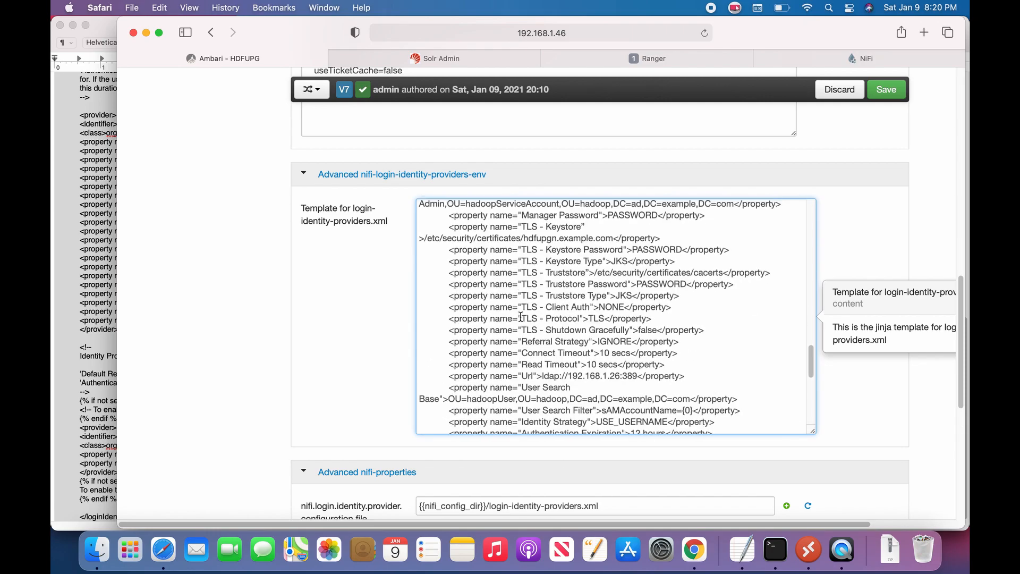
pyautogui.scroll(5, 521, 317)
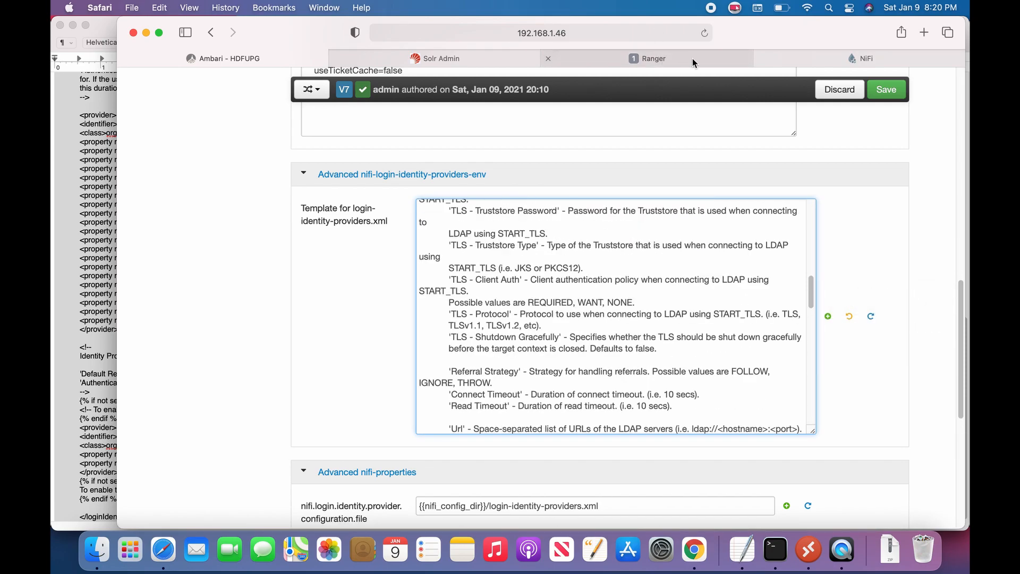
pyautogui.scroll(-6, 757, 219)
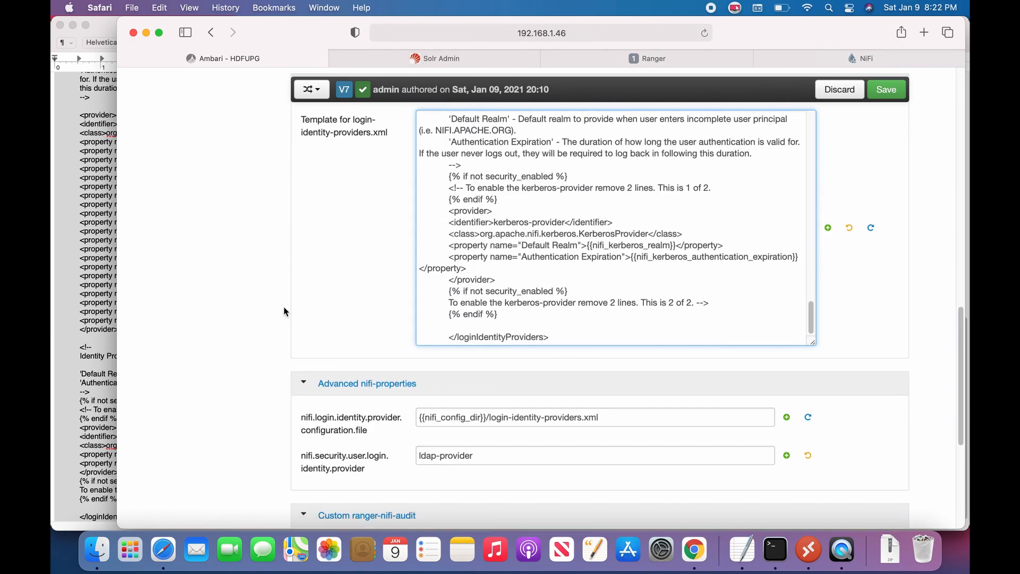
pyautogui.scroll(4, 291, 299)
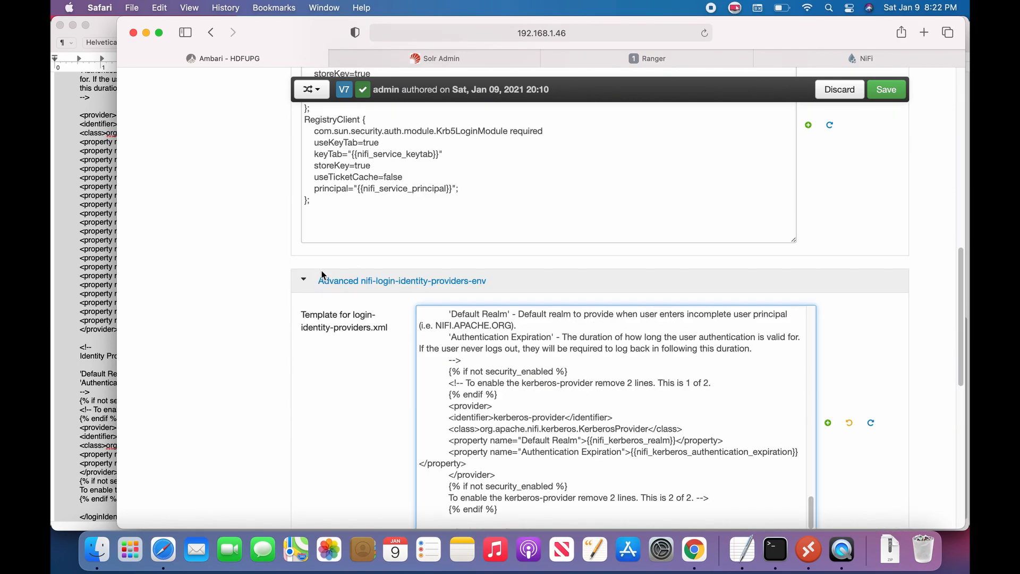
pyautogui.scroll(10, 319, 265)
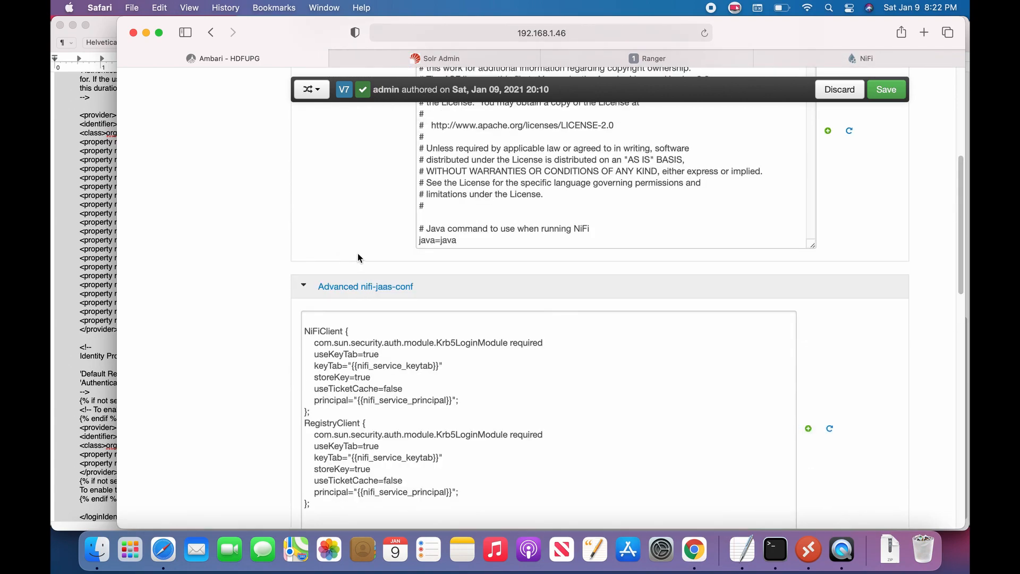
pyautogui.scroll(2, 358, 252)
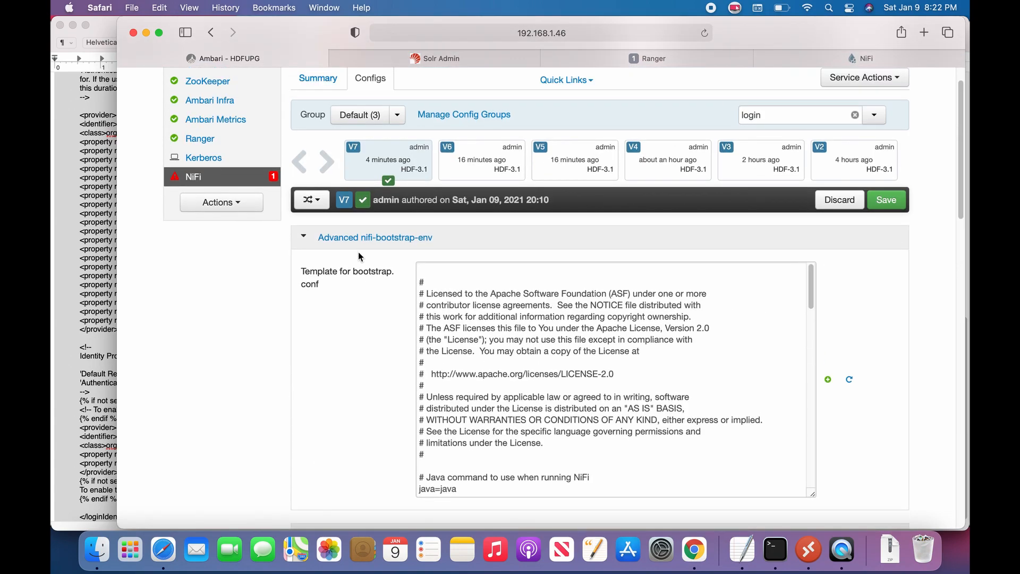
# Step: Clear the 'login' property filter so all NiFi settings are listed
pyautogui.moveTo(788, 130); pyautogui.dragTo(712, 128)
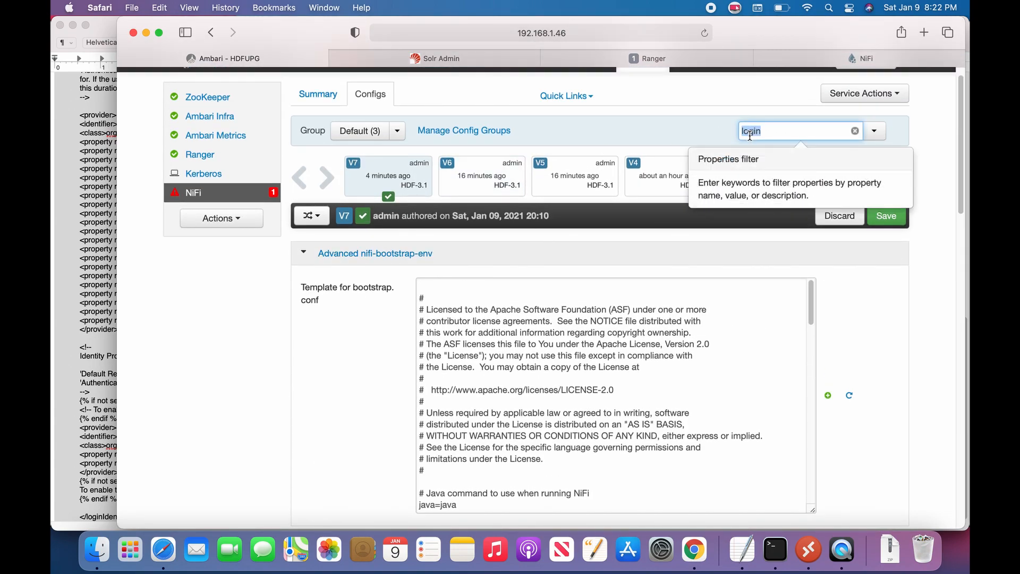
pyautogui.press('BackSpace')
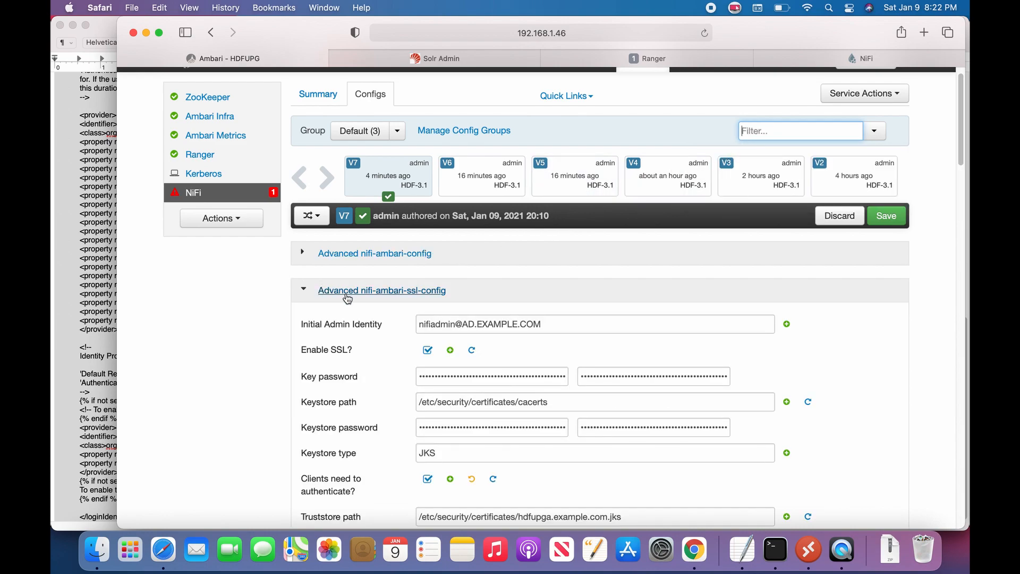
pyautogui.scroll(-7, 319, 294)
pyautogui.scroll(-7, 318, 301)
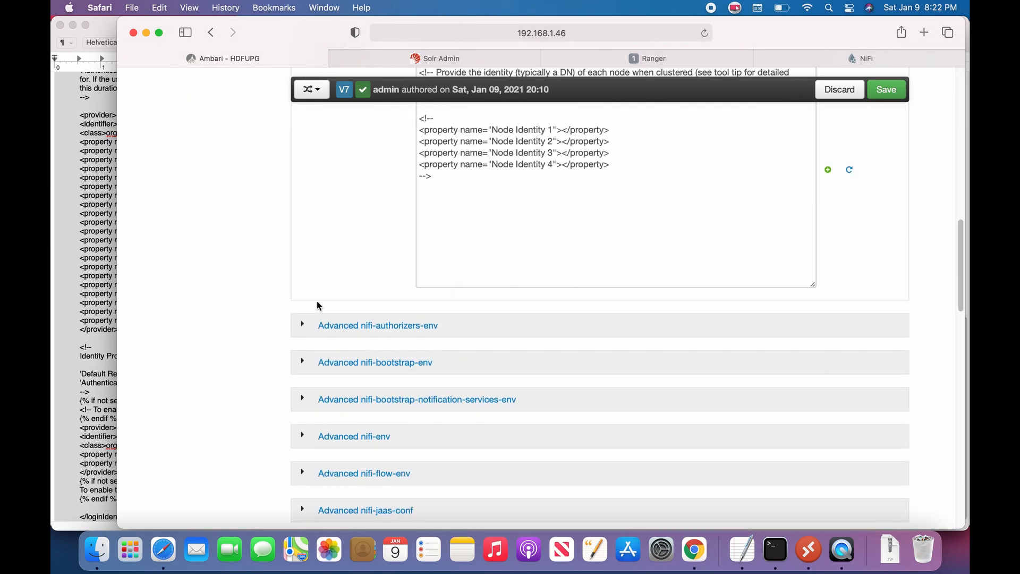
# Step: Copy the whole authorizers.xml template from Advanced nifi-authorizers-env
pyautogui.click(305, 331)
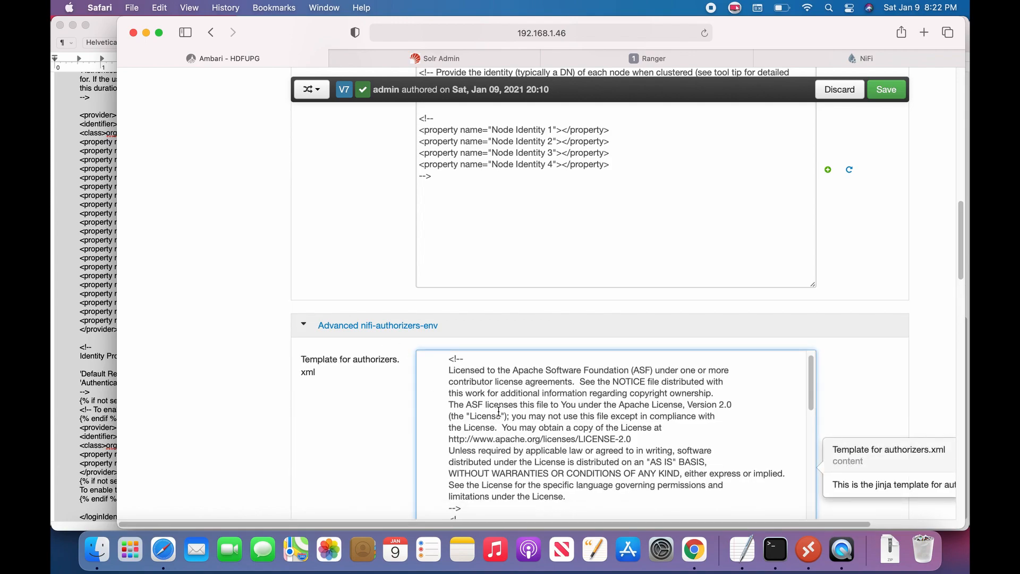
pyautogui.press('super+a')
pyautogui.press('super+c')
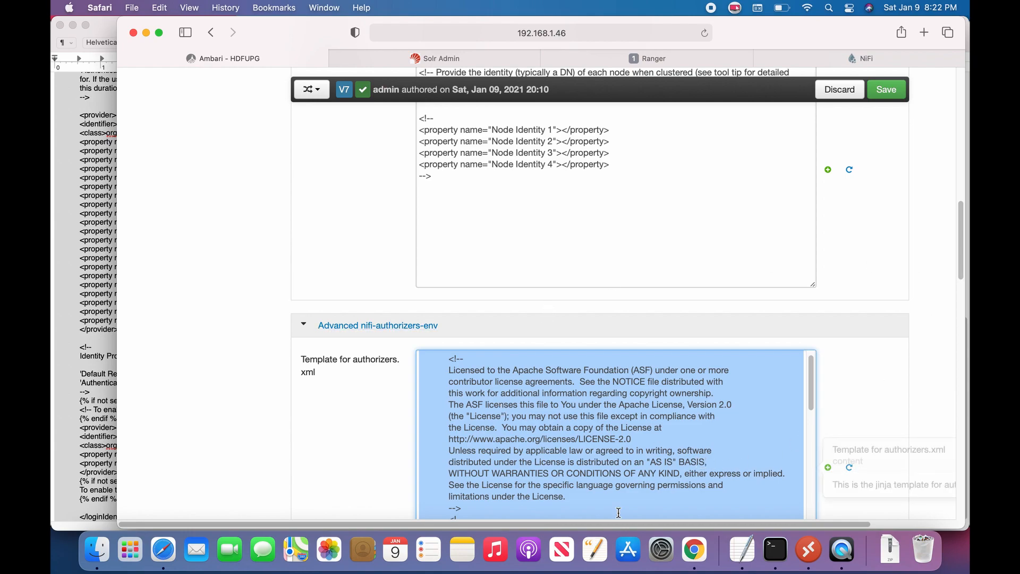
pyautogui.click(743, 549)
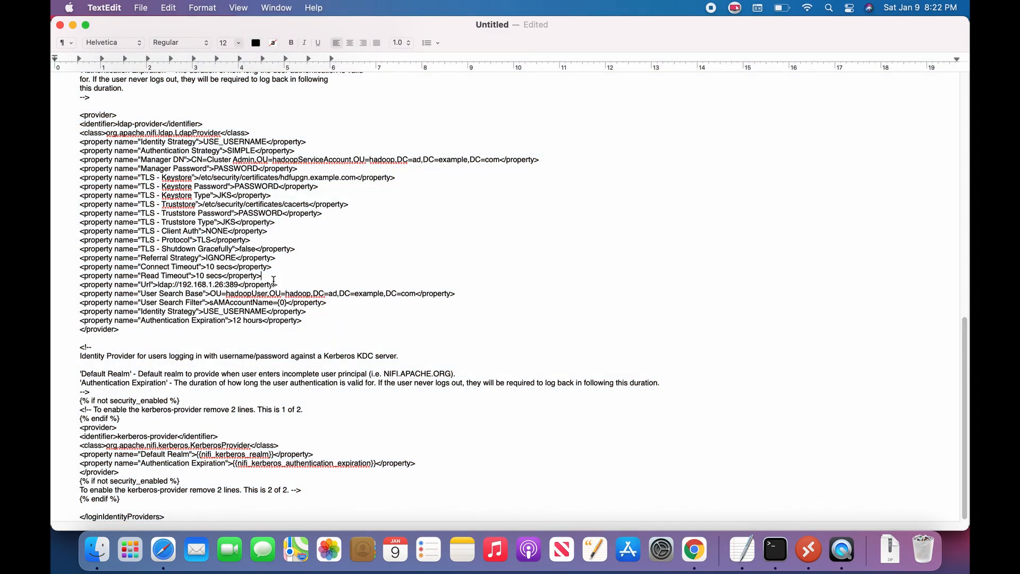
# Step: Paste the authorizers.xml template over the old text and inspect its Ranger authorizer lines
pyautogui.press('super+a')
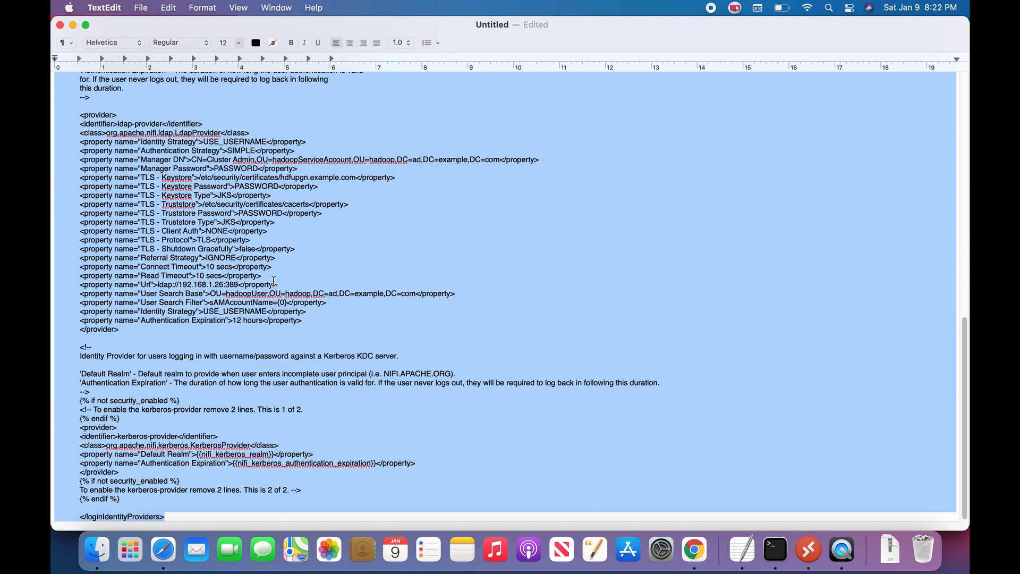
pyautogui.press('super+v')
pyautogui.moveTo(98, 392); pyautogui.dragTo(224, 492)
pyautogui.click(222, 436)
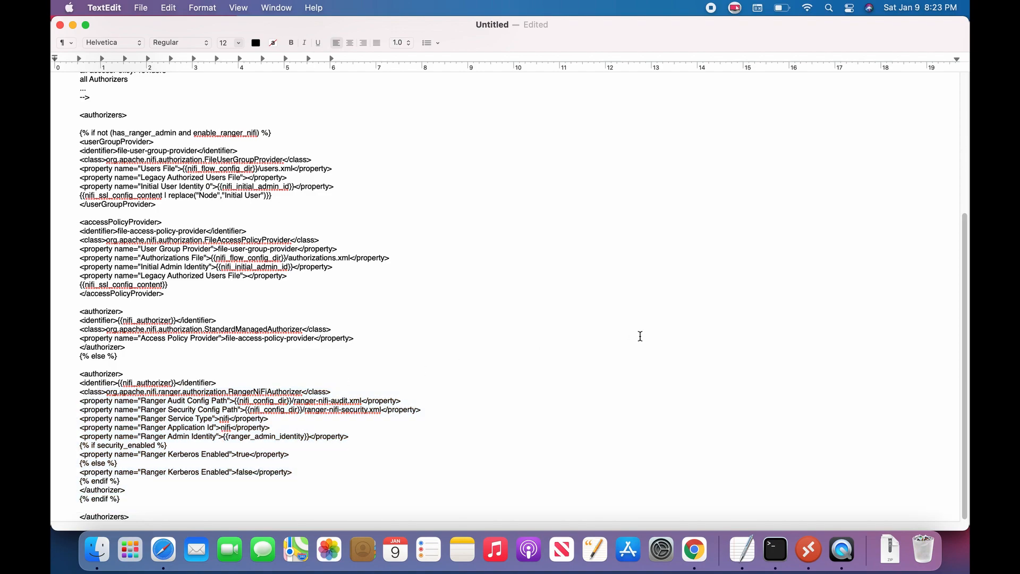
pyautogui.press('super+a')
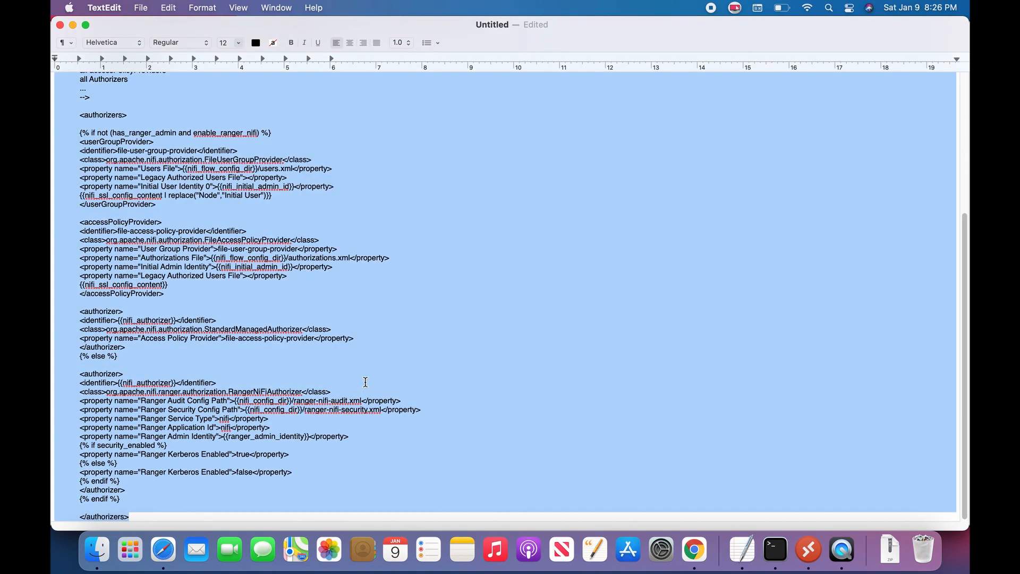
# Step: Paste the prepared LDAP authorizers XML and review its userGroupProvider and ranger-provider blocks
pyautogui.press('super+v')
pyautogui.scroll(5, 141, 198)
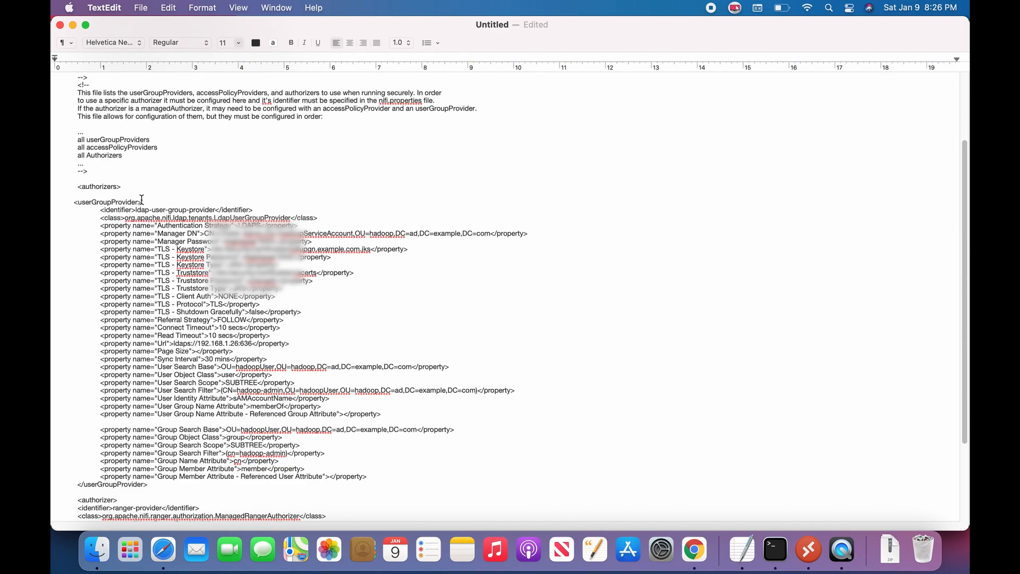
pyautogui.scroll(3, 152, 205)
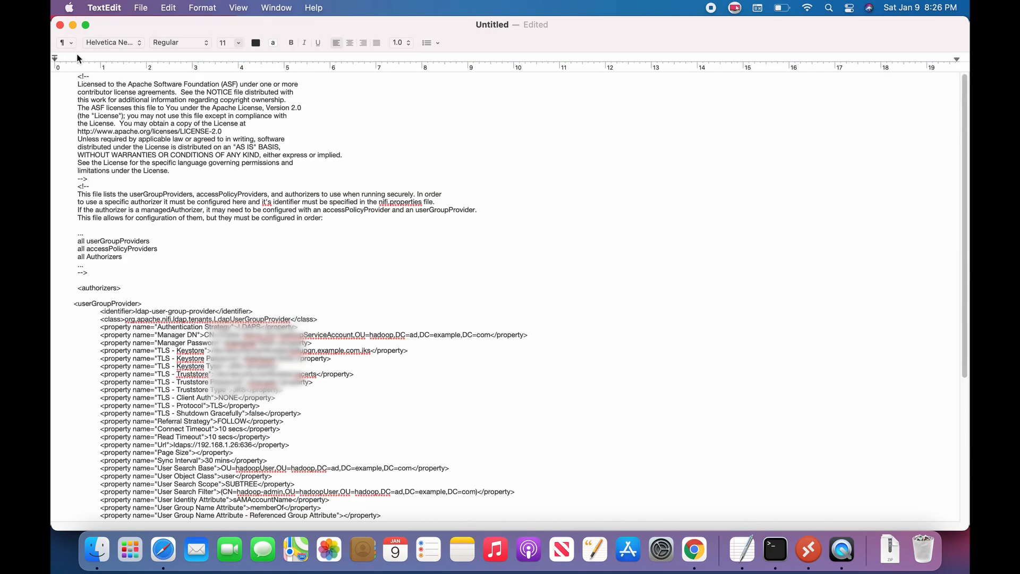
pyautogui.moveTo(122, 287); pyautogui.dragTo(143, 304)
pyautogui.scroll(-2, 168, 343)
pyautogui.scroll(-6, 167, 343)
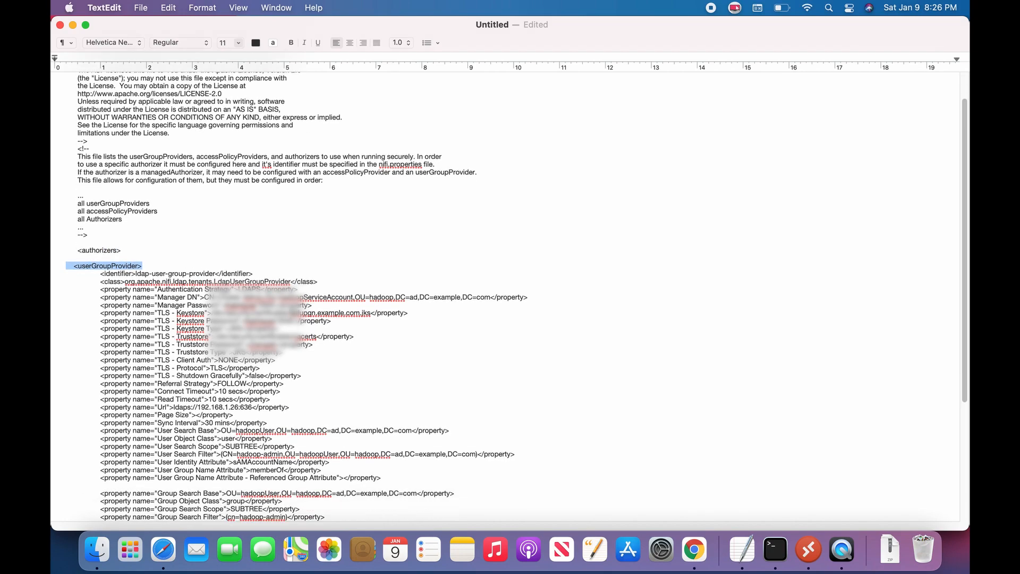
pyautogui.scroll(-3, 427, 327)
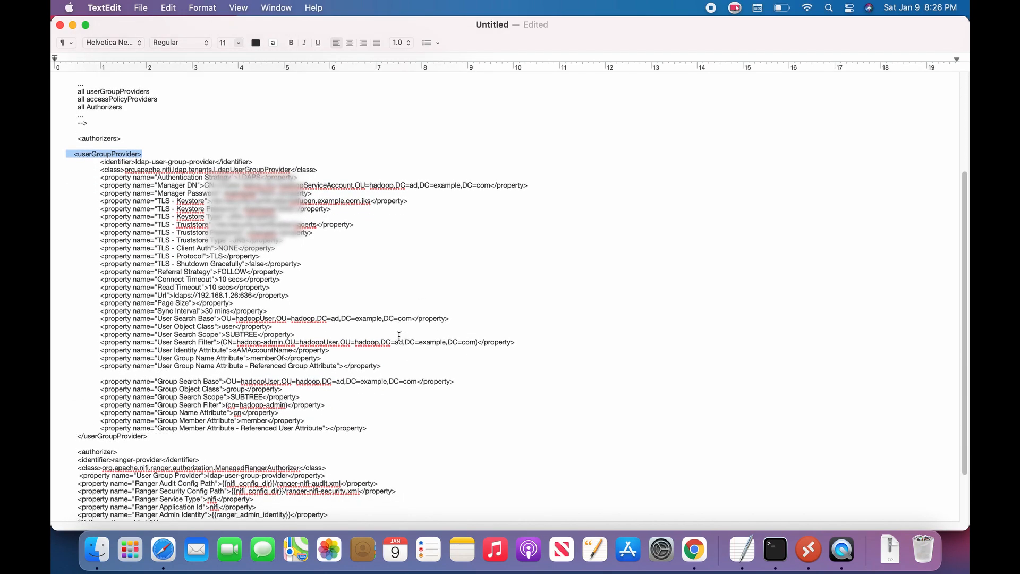
pyautogui.scroll(-1, 305, 343)
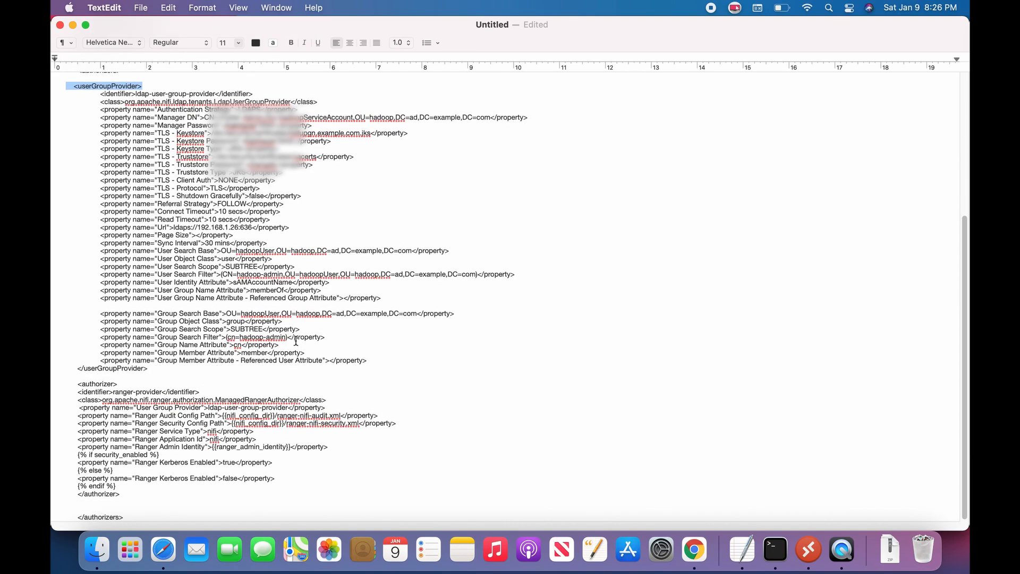
pyautogui.moveTo(79, 383); pyautogui.dragTo(352, 401)
pyautogui.click(259, 409)
pyautogui.moveTo(109, 391); pyautogui.dragTo(193, 393)
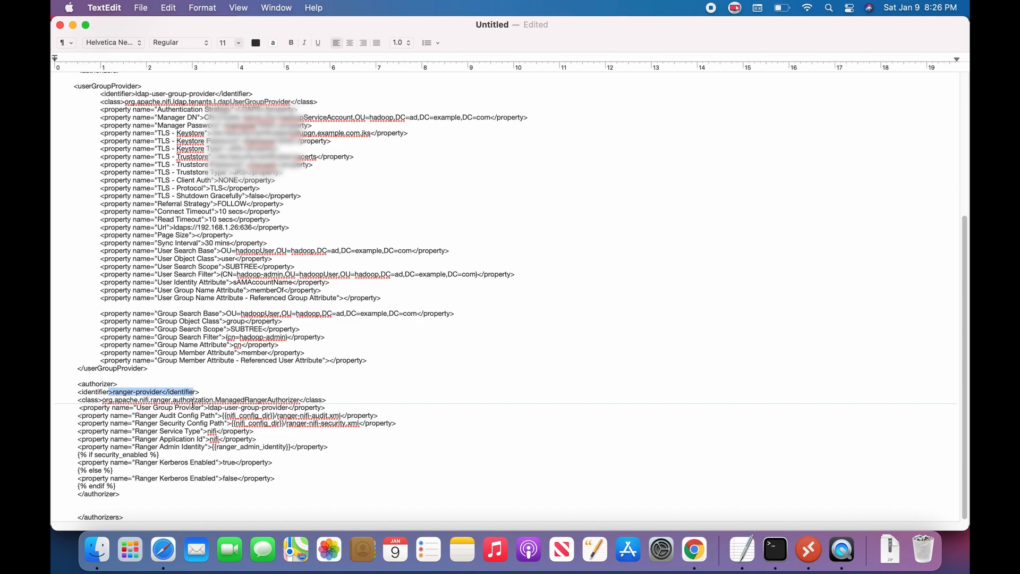
pyautogui.click(165, 438)
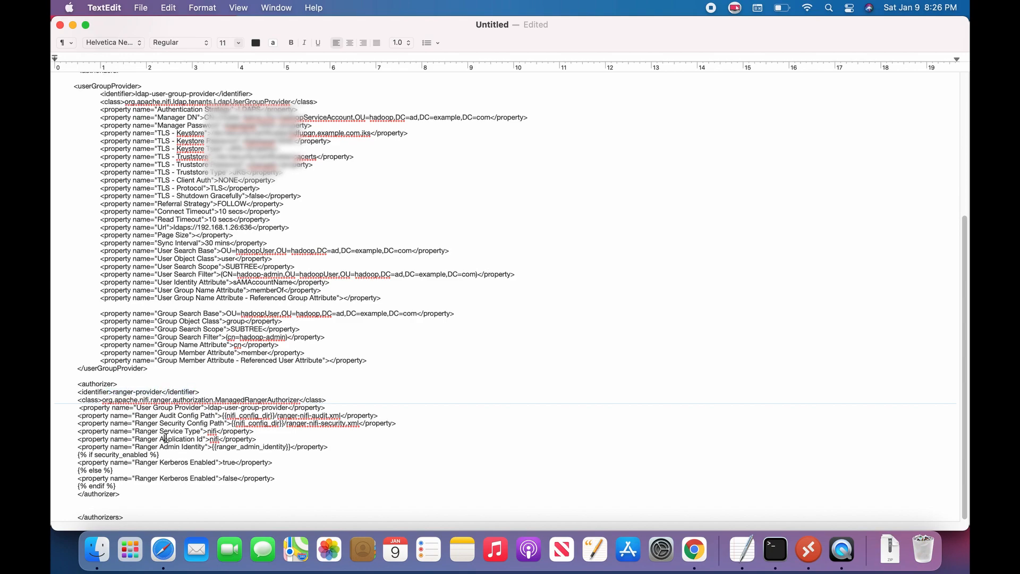
# Step: Put the finished LDAP authorizers XML into Ambari's authorizers.xml template
pyautogui.press('super+a')
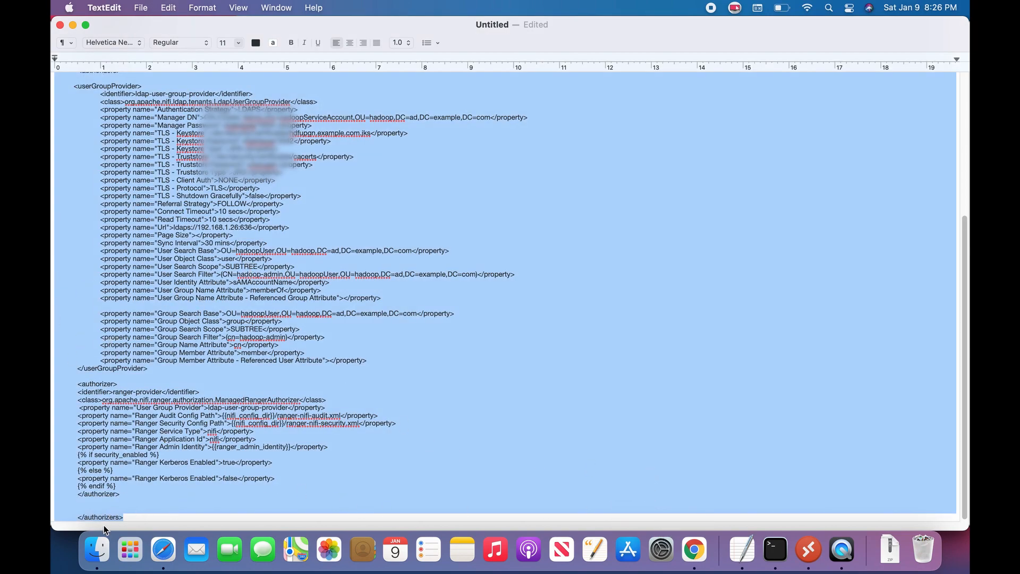
pyautogui.click(171, 542)
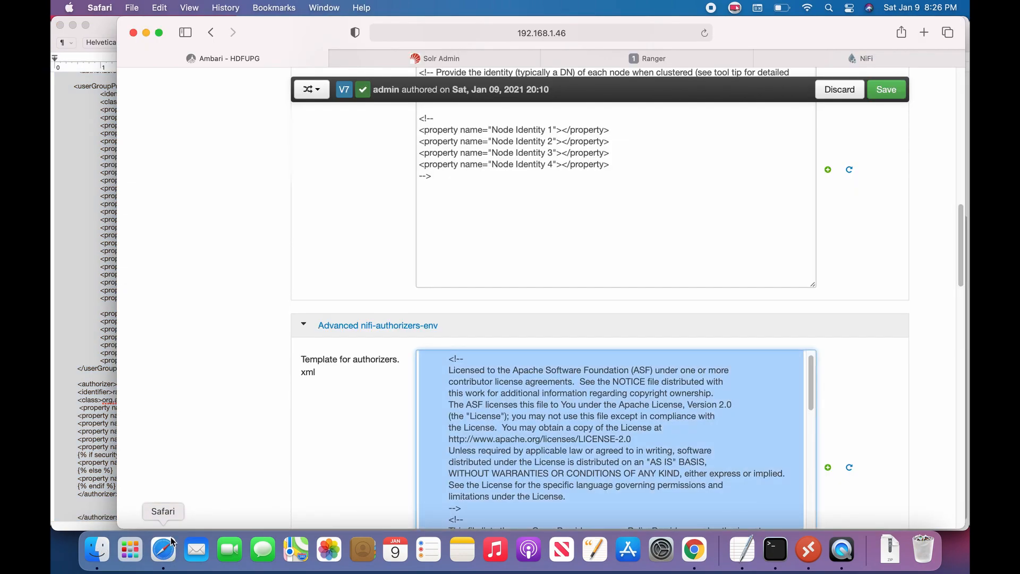
pyautogui.press('super+v')
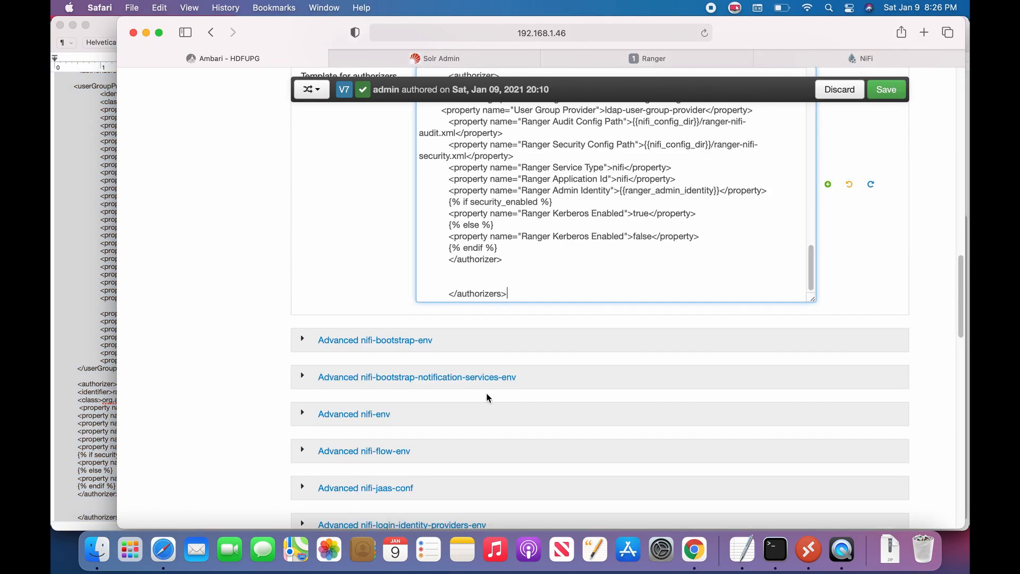
pyautogui.click(225, 270)
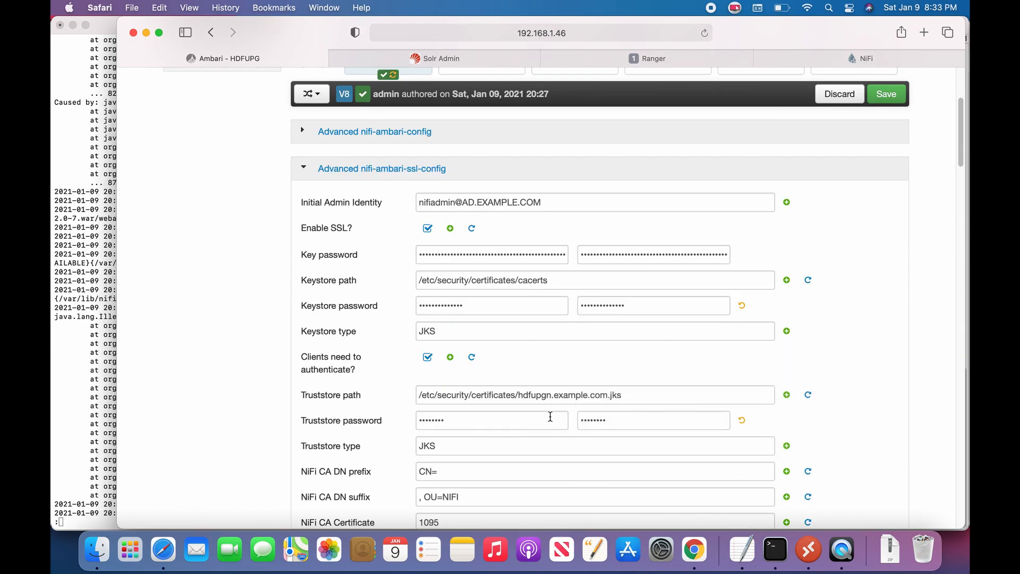
# Step: Swap the paths so Keystore points to hdfupgn.example.com.jks and Truststore to cacerts
pyautogui.moveTo(520, 395); pyautogui.dragTo(526, 394)
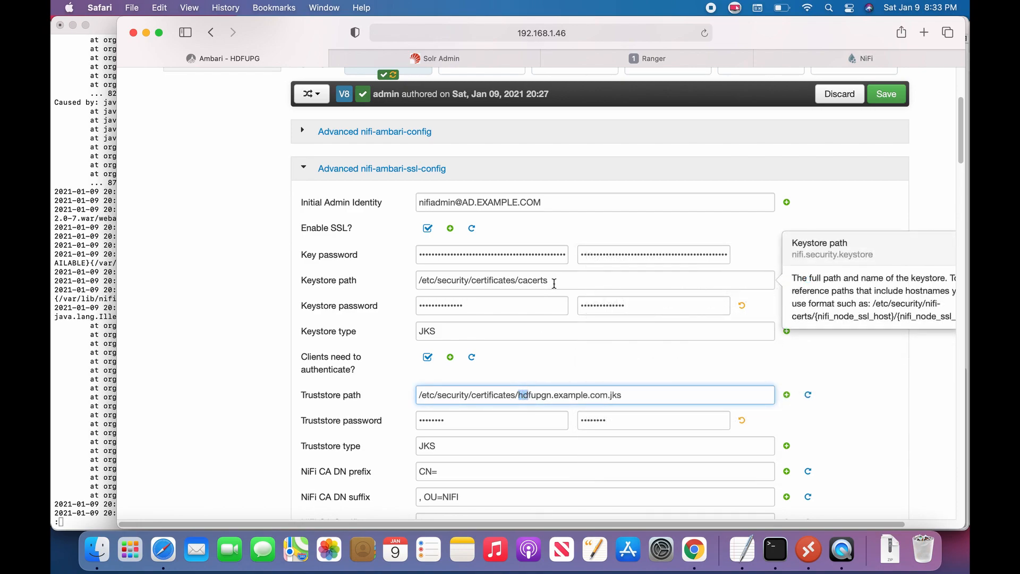
pyautogui.keyDown('shift'); pyautogui.click(635, 395); pyautogui.keyUp('shift')
pyautogui.press('super+c')
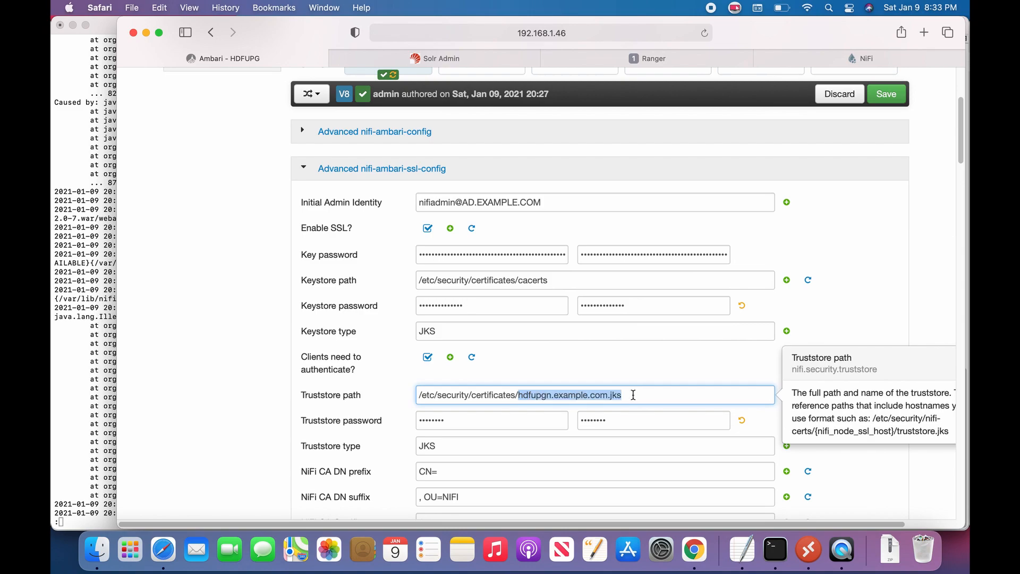
pyautogui.press('BackSpace')
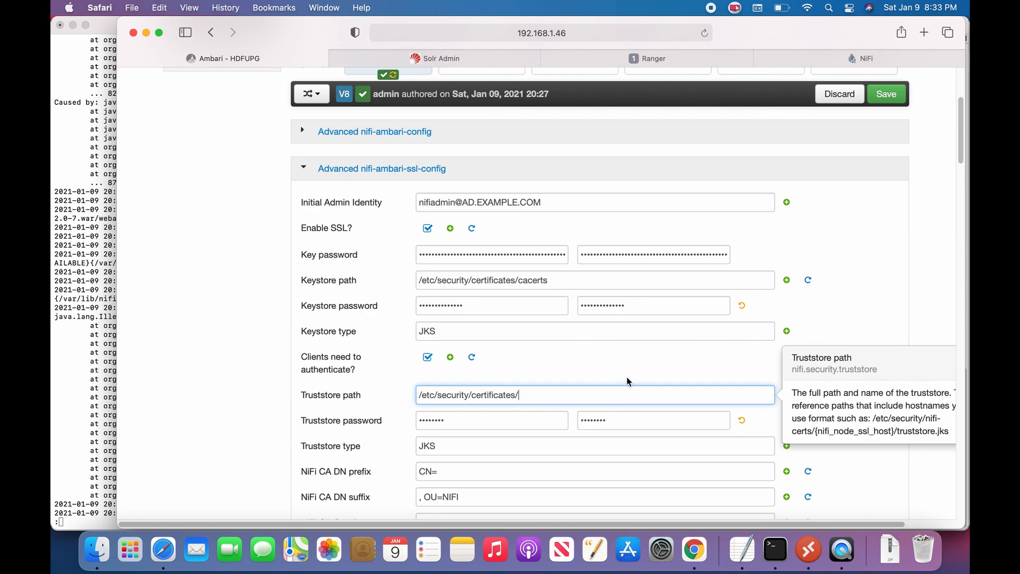
pyautogui.doubleClick(563, 282)
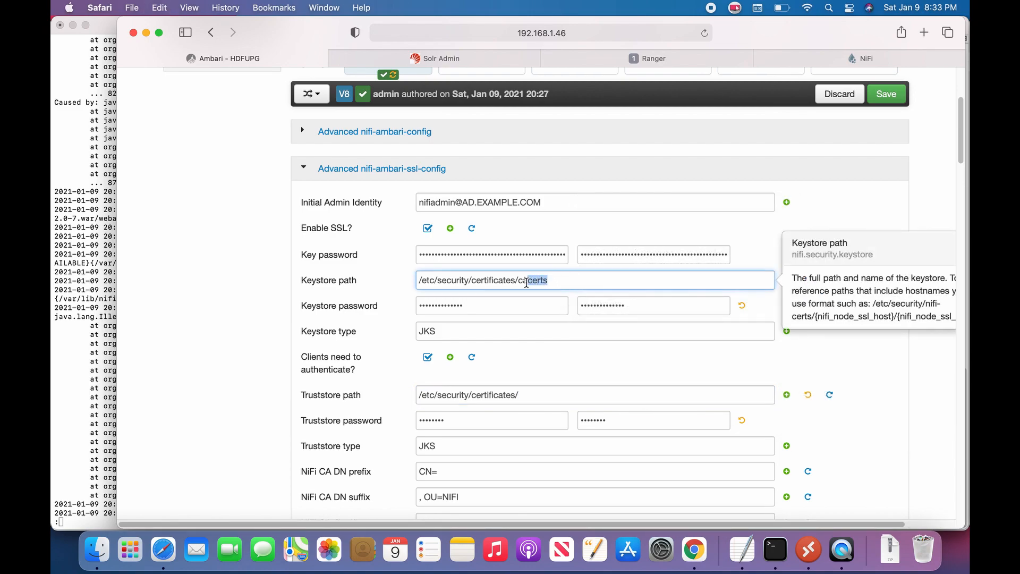
pyautogui.press('super+v')
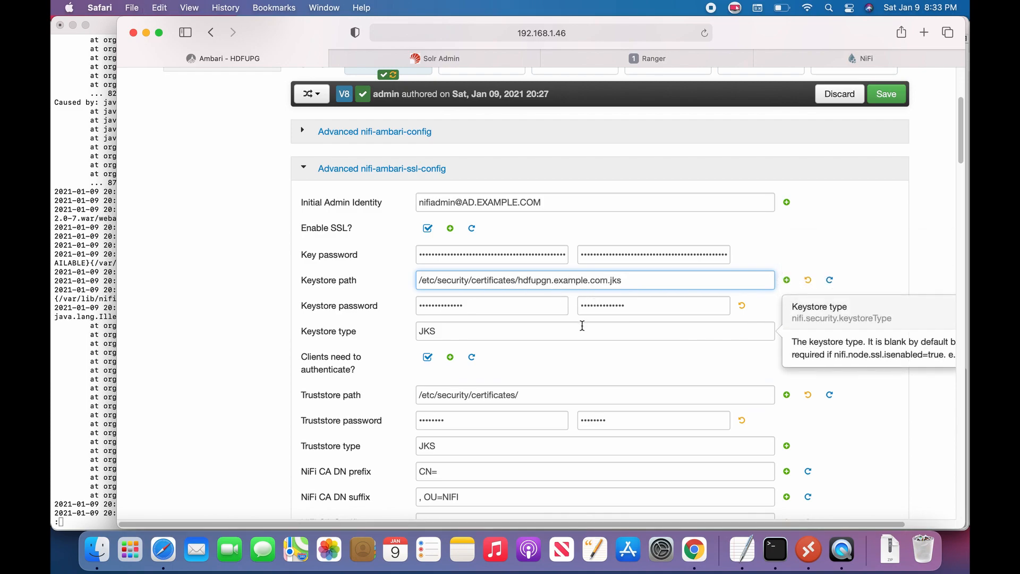
pyautogui.click(535, 393)
pyautogui.write('cacerts')
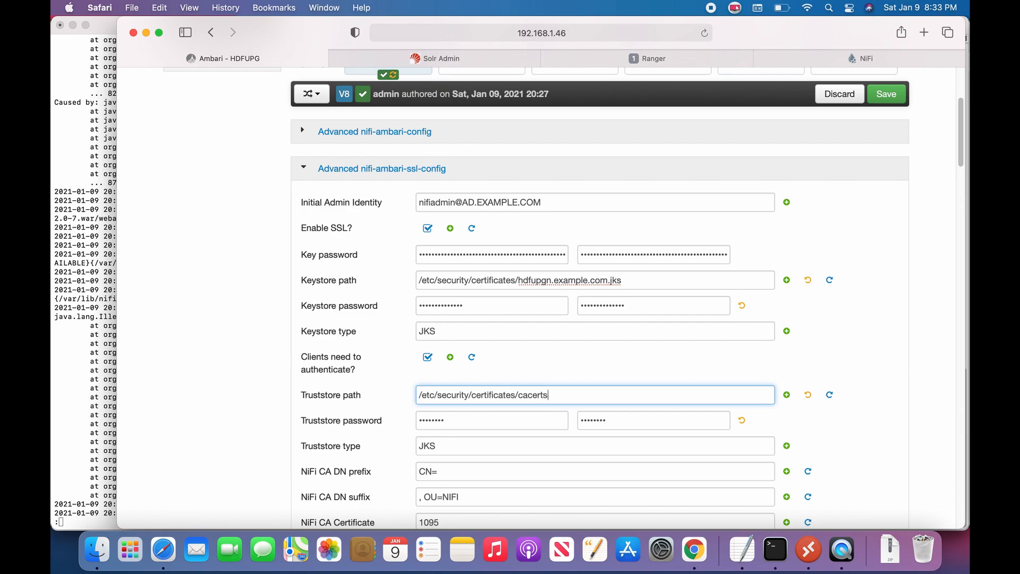
# Step: Retype the keystore and truststore passwords in their fields
pyautogui.doubleClick(506, 307)
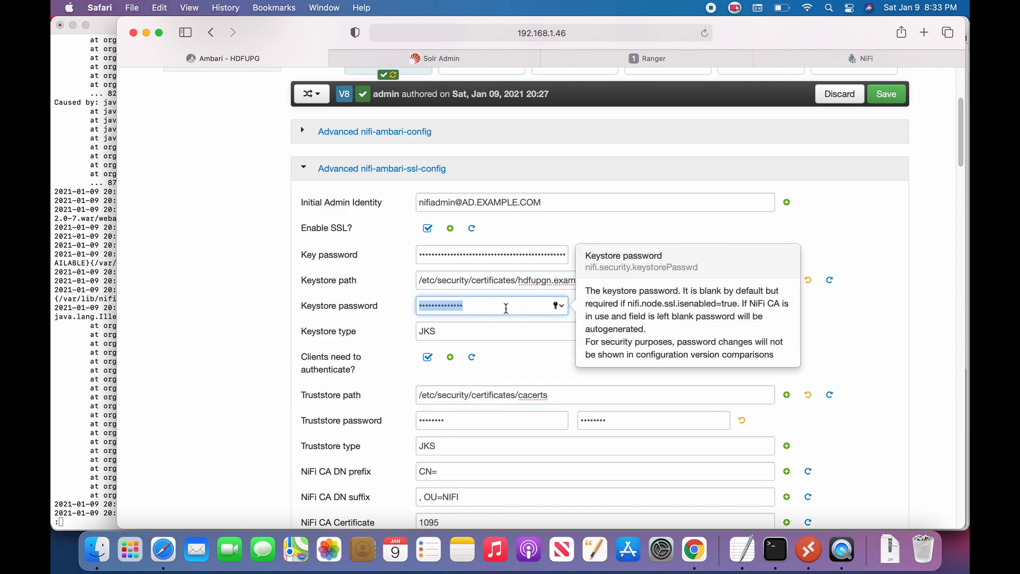
pyautogui.write('••')
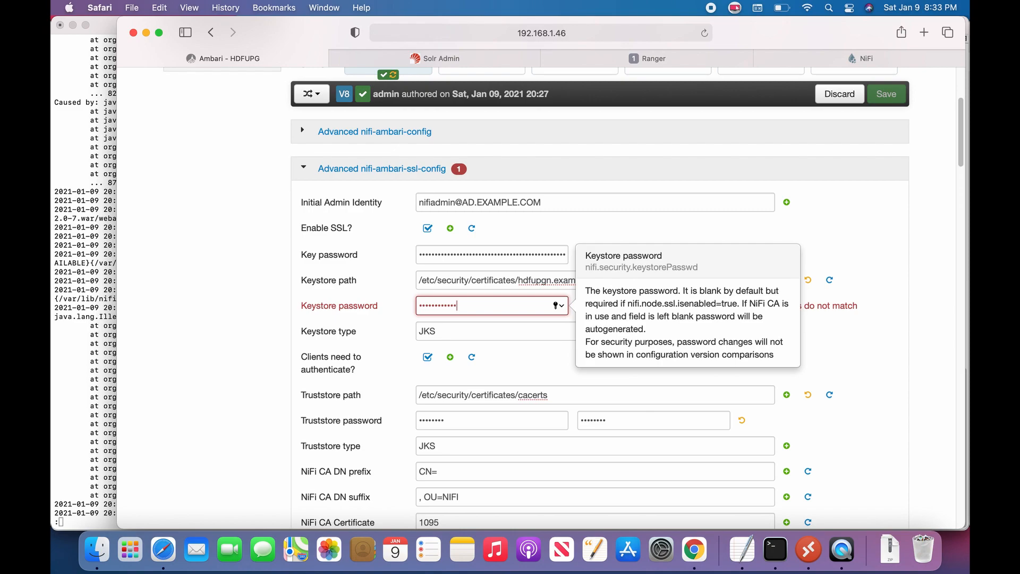
pyautogui.write('••')
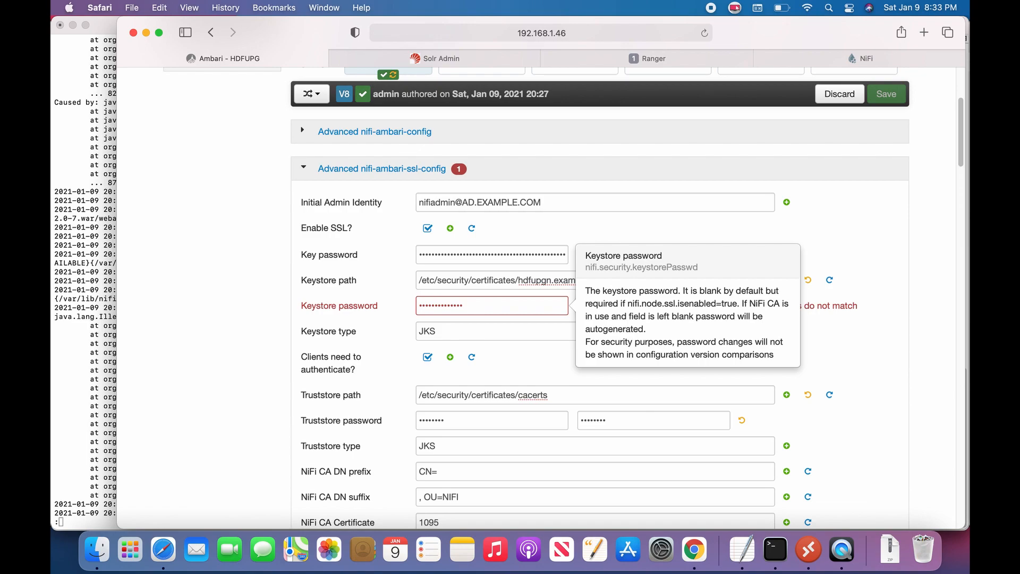
pyautogui.write('•')
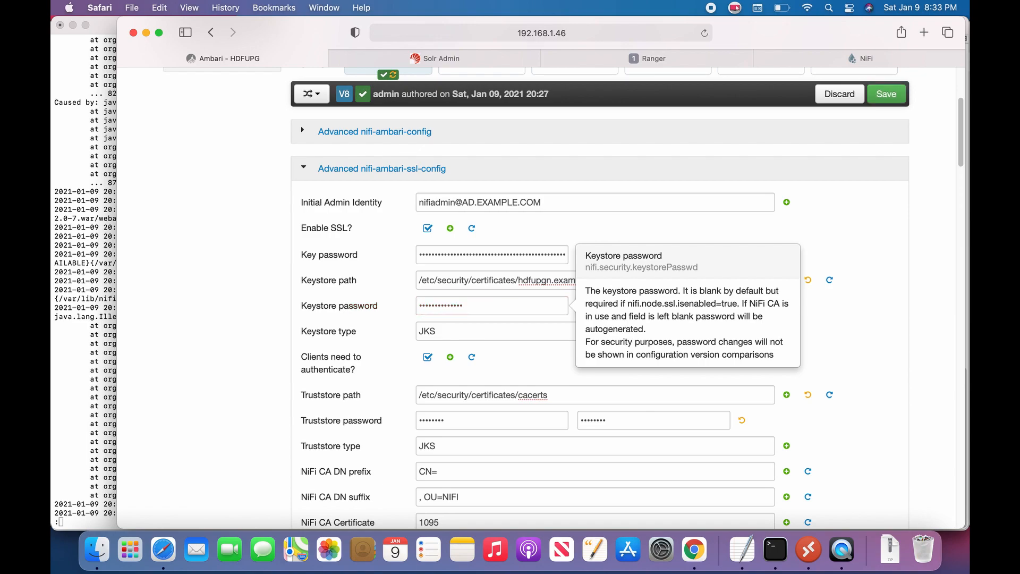
pyautogui.click(473, 419)
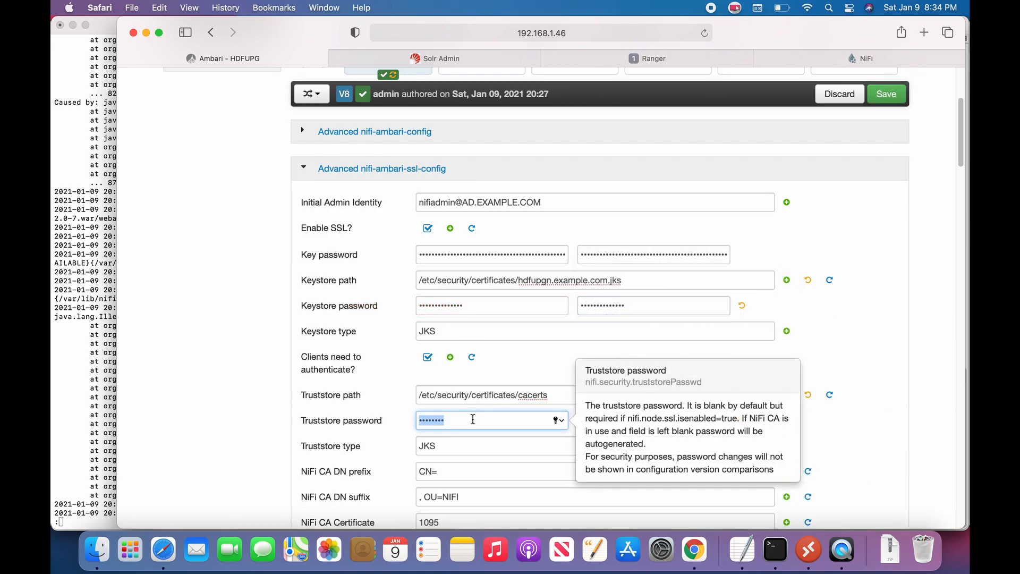
pyautogui.write('••••••')
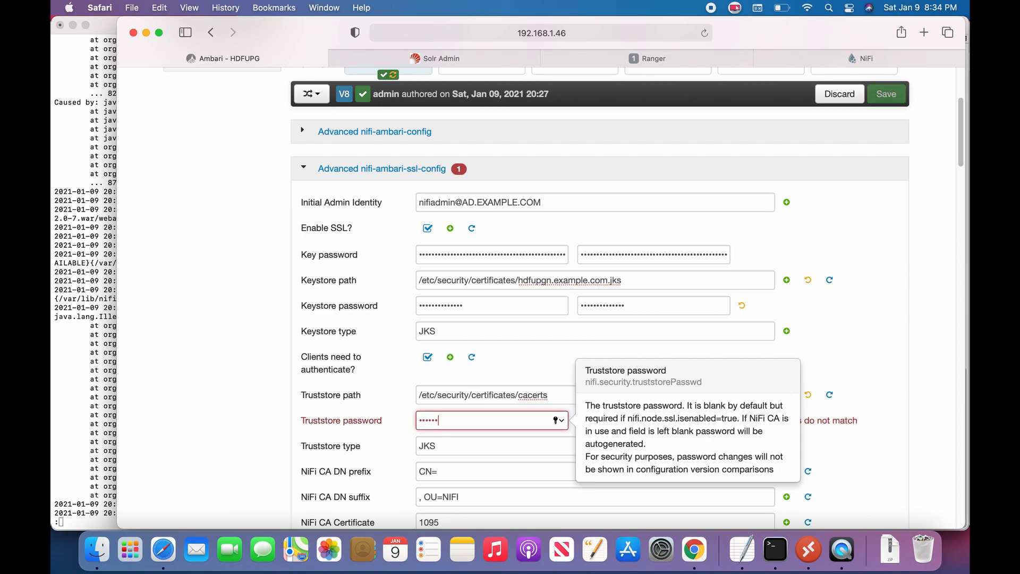
pyautogui.write('••')
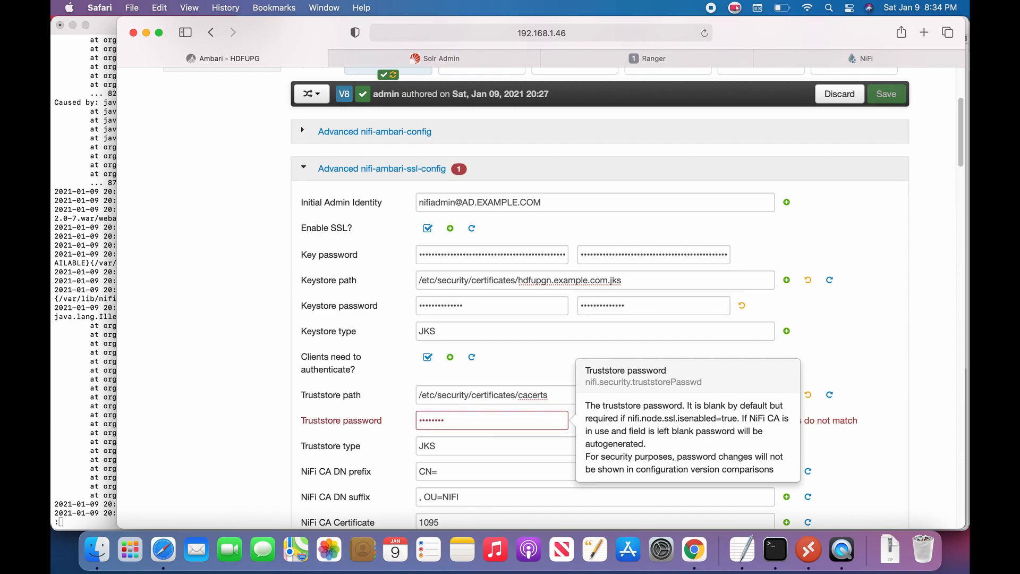
pyautogui.write('•')
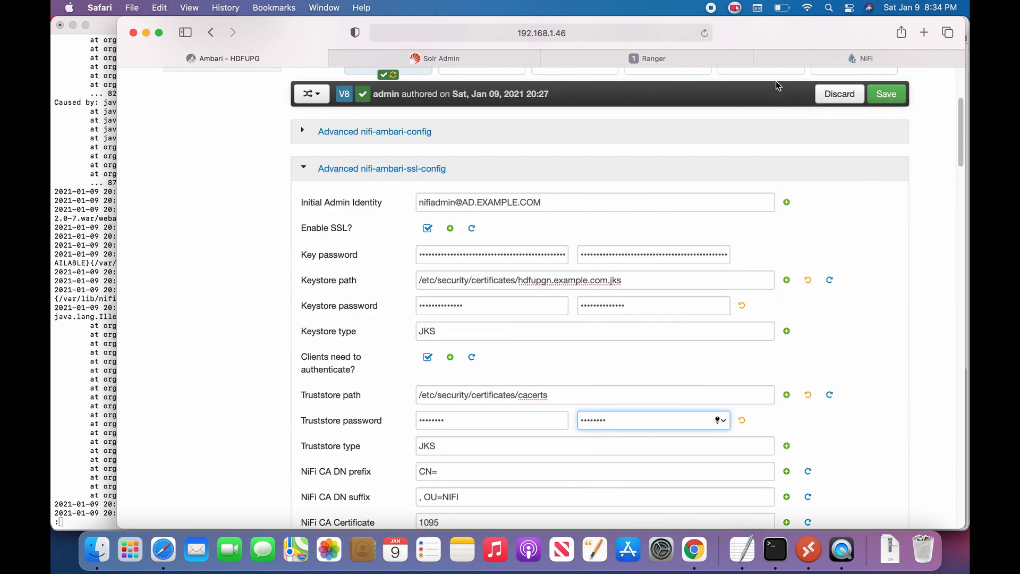
pyautogui.scroll(5, 776, 85)
# Step: Filter the NiFi configs by 'login' and review the login-identity-providers template
pyautogui.click(777, 191)
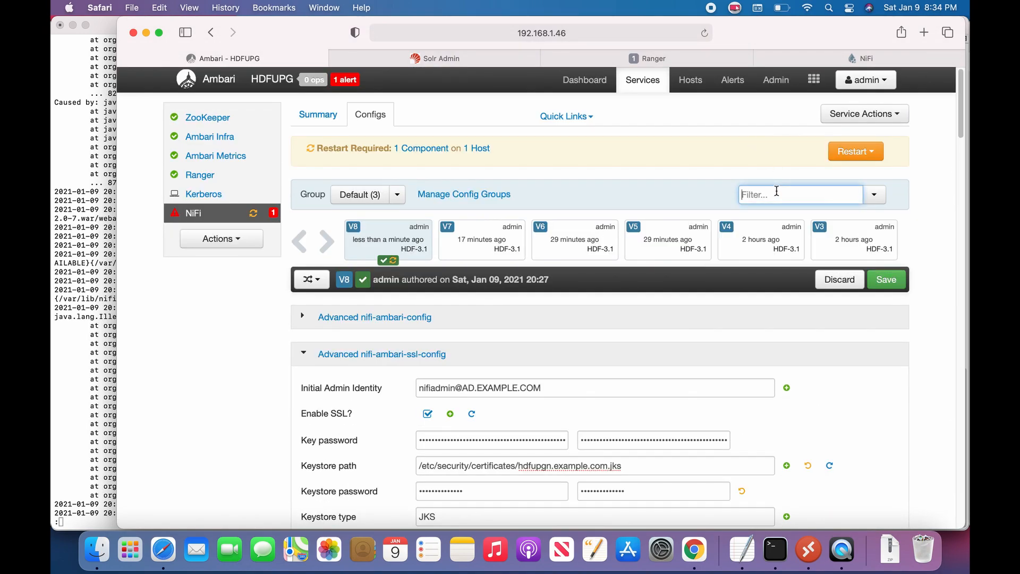
pyautogui.write('login')
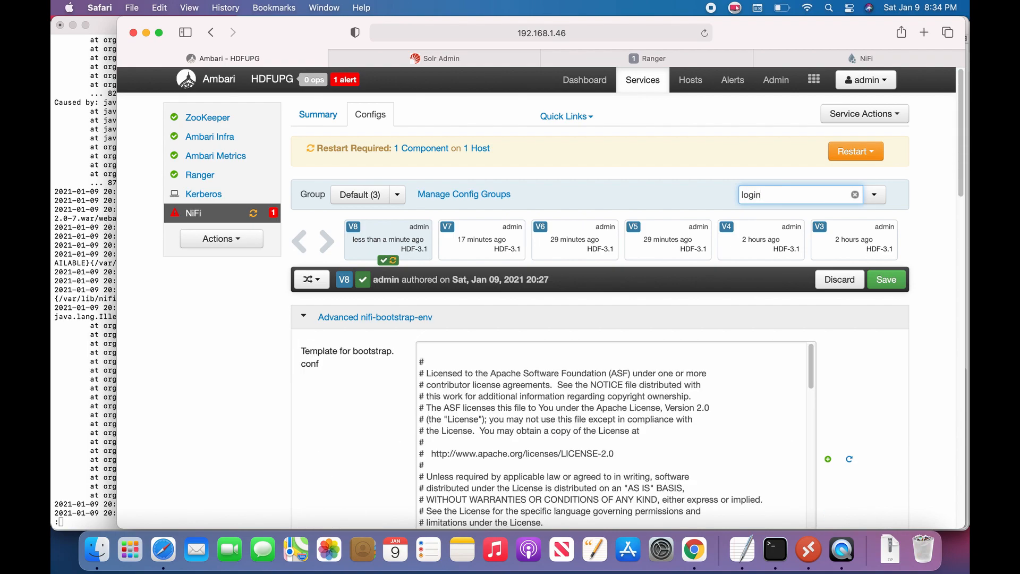
pyautogui.scroll(-10, 238, 407)
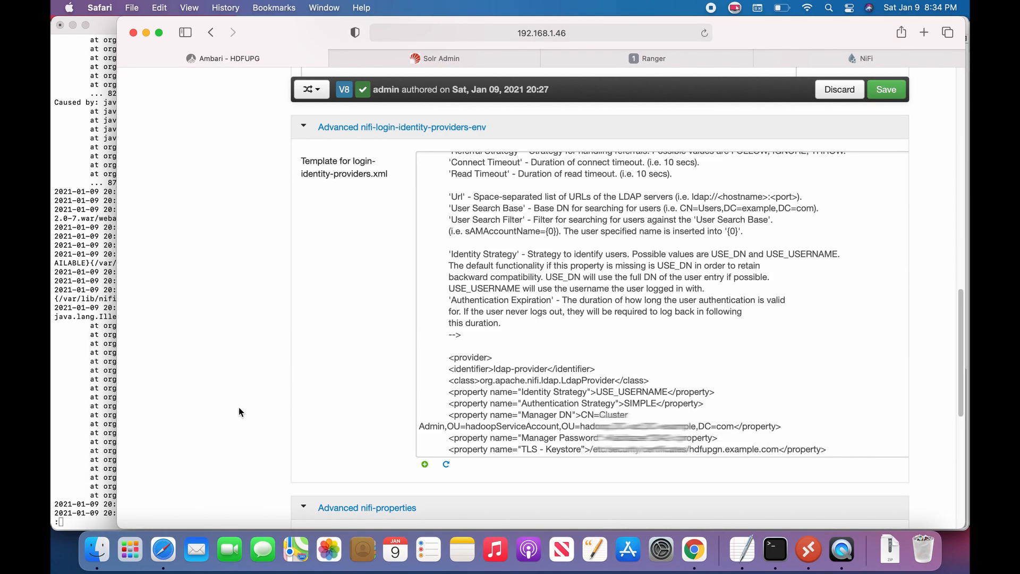
pyautogui.scroll(-1, 239, 411)
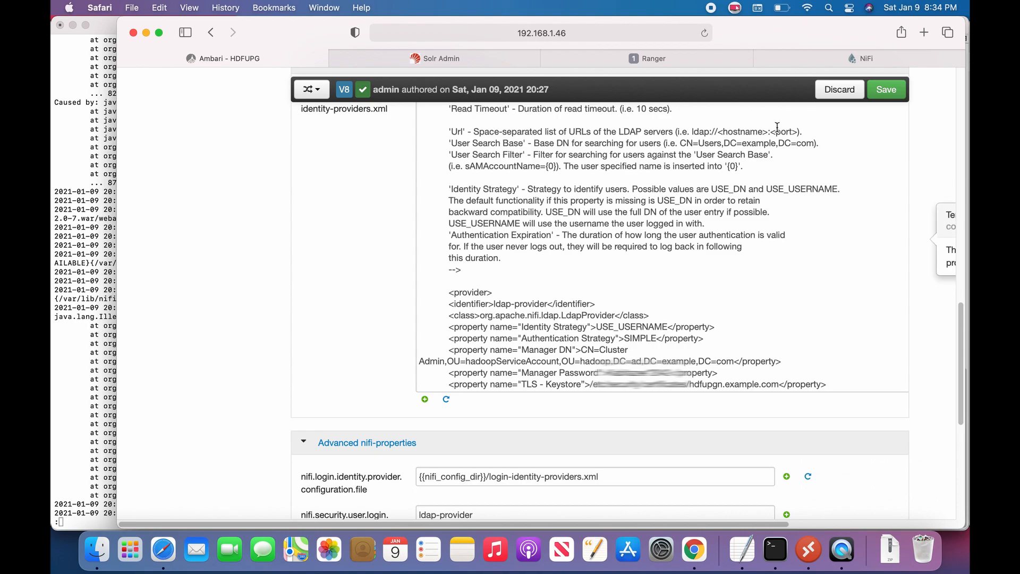
# Step: Save the configuration with the note 'KEYSTORE AND TRUSTSTORE VALUE SWAPPED TO MAKE IT CORRECT'
pyautogui.click(897, 98)
pyautogui.write('KE')
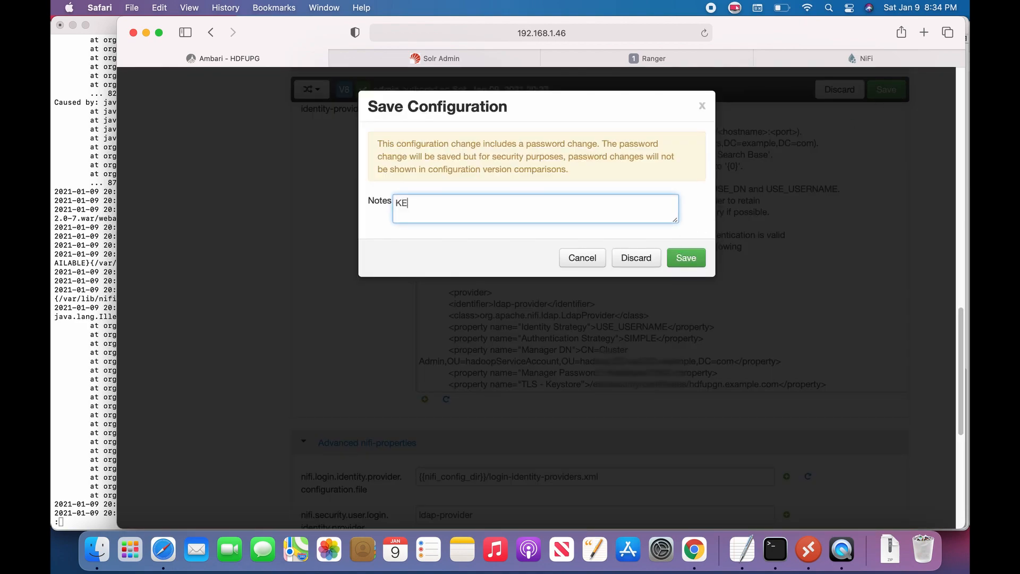
pyautogui.write('YSTORE AND TRUSTSTORE VALUE SWAPPED T')
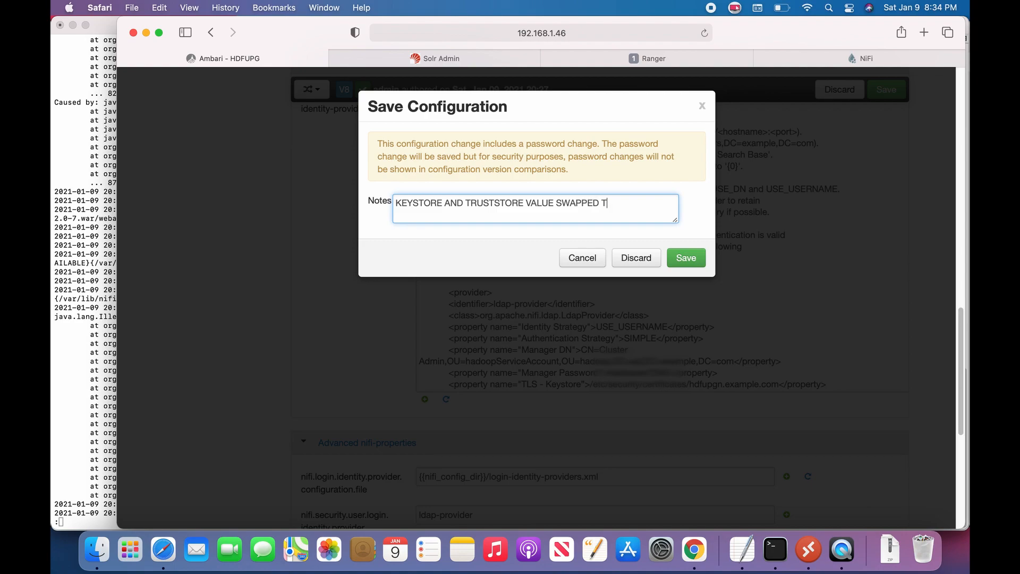
pyautogui.write('O MAKE IT CORRECT')
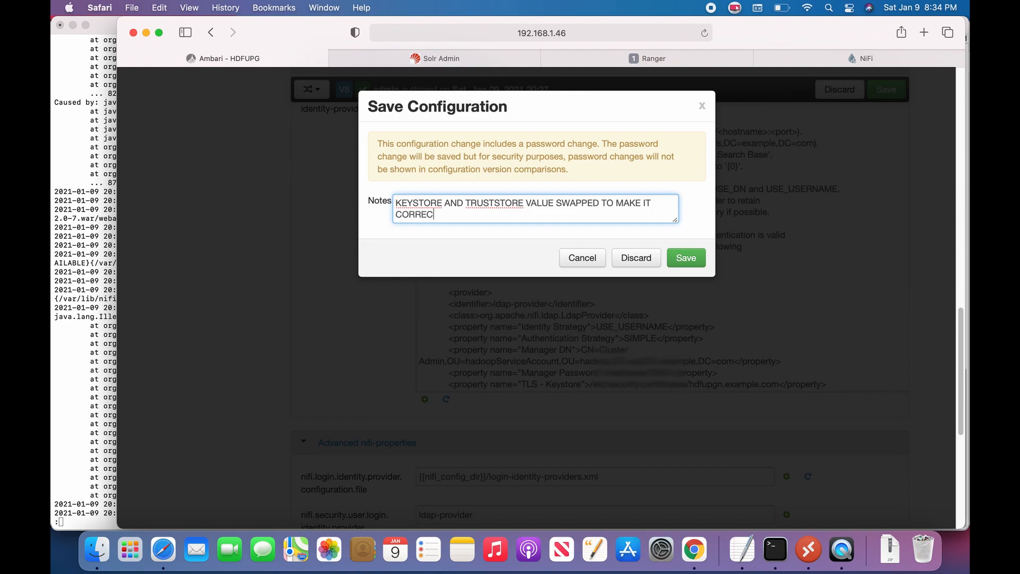
pyautogui.click(686, 257)
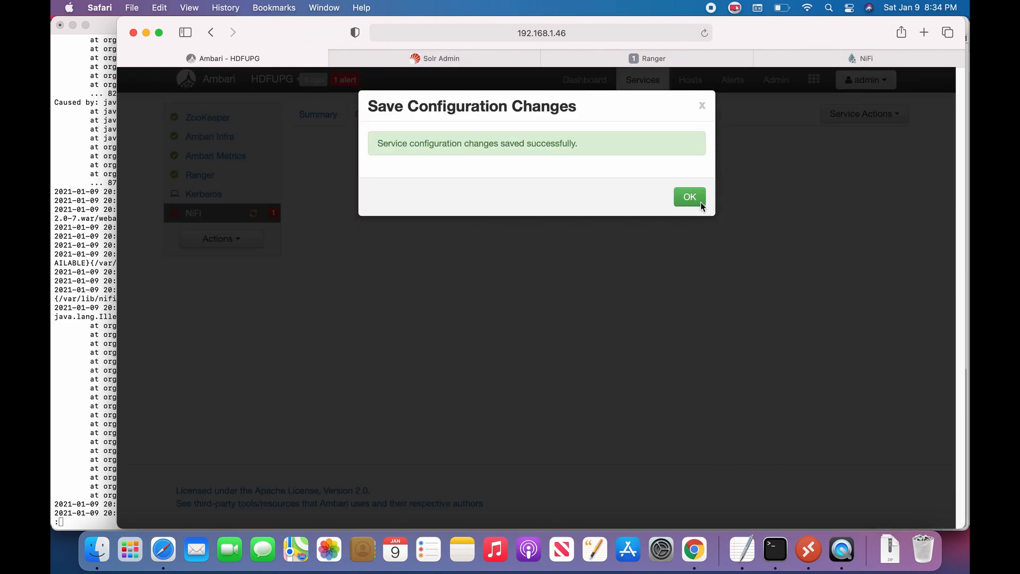
# Step: Restart all affected NiFi components and confirm the restart
pyautogui.click(677, 198)
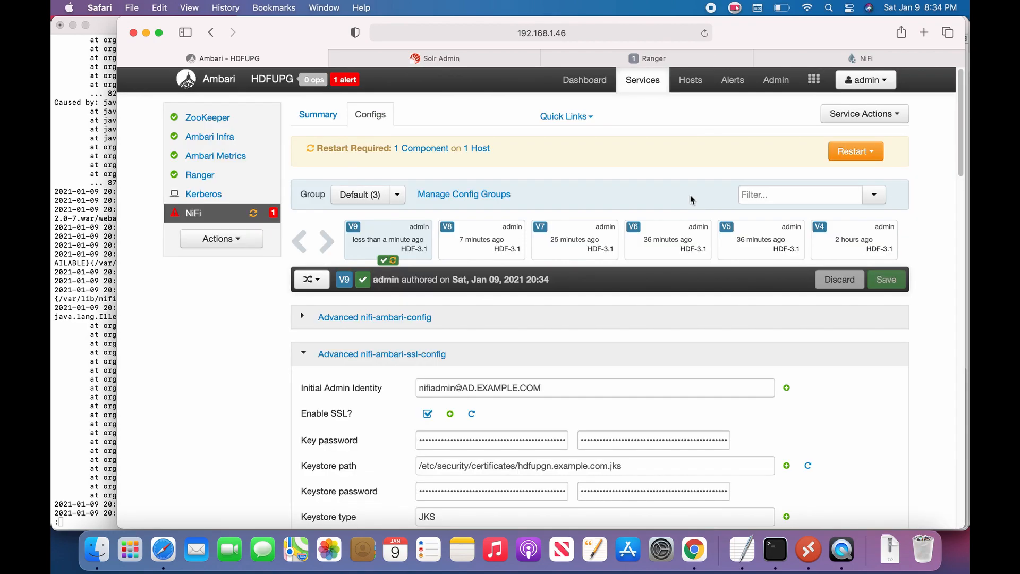
pyautogui.click(869, 153)
pyautogui.click(861, 159)
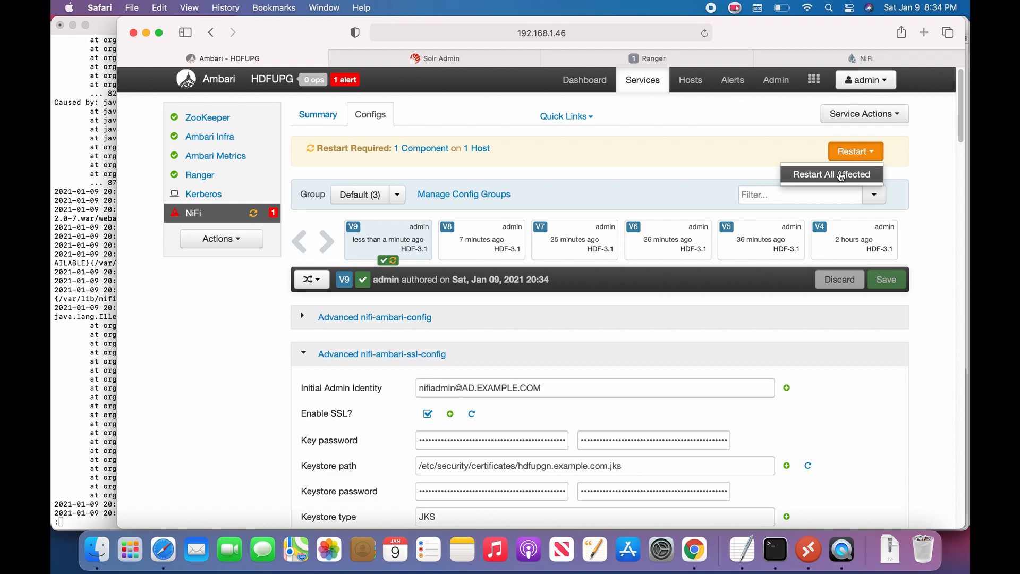
pyautogui.click(838, 174)
pyautogui.click(657, 231)
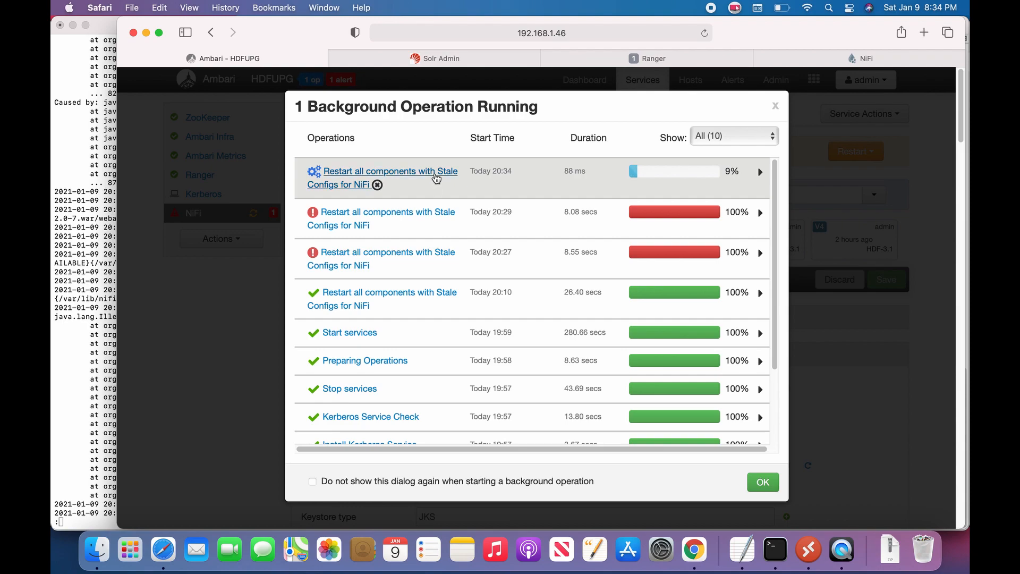
# Step: Check the Restart NiFi task output, return to the NiFi summary, and bring the NiFi log forward
pyautogui.click(435, 177)
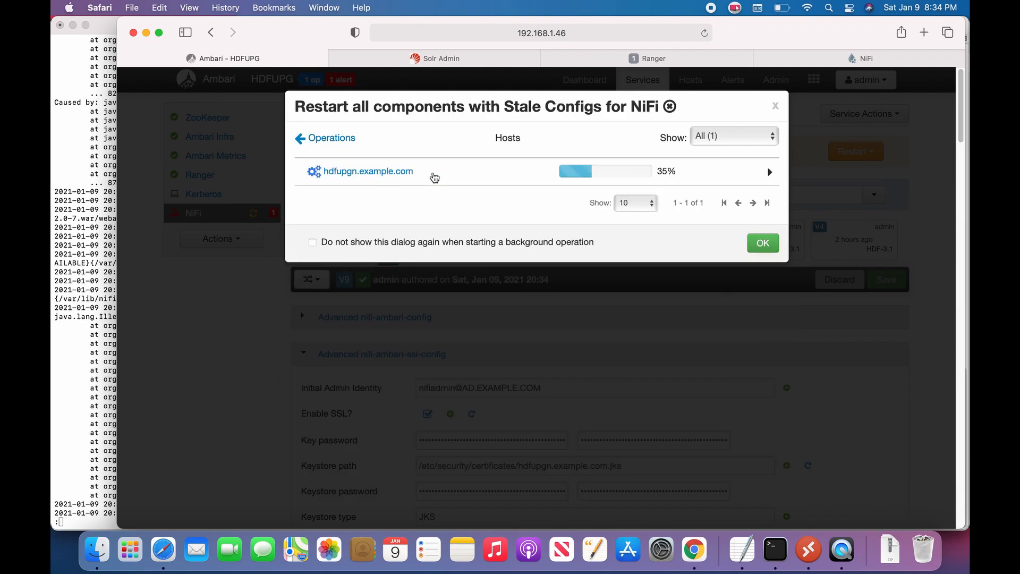
pyautogui.click(422, 176)
pyautogui.click(376, 178)
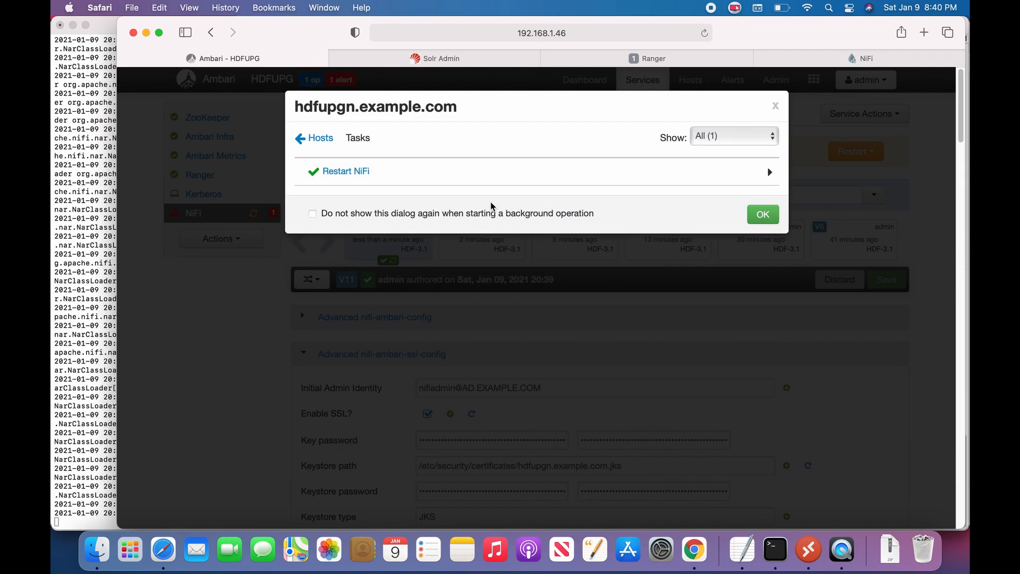
pyautogui.click(763, 214)
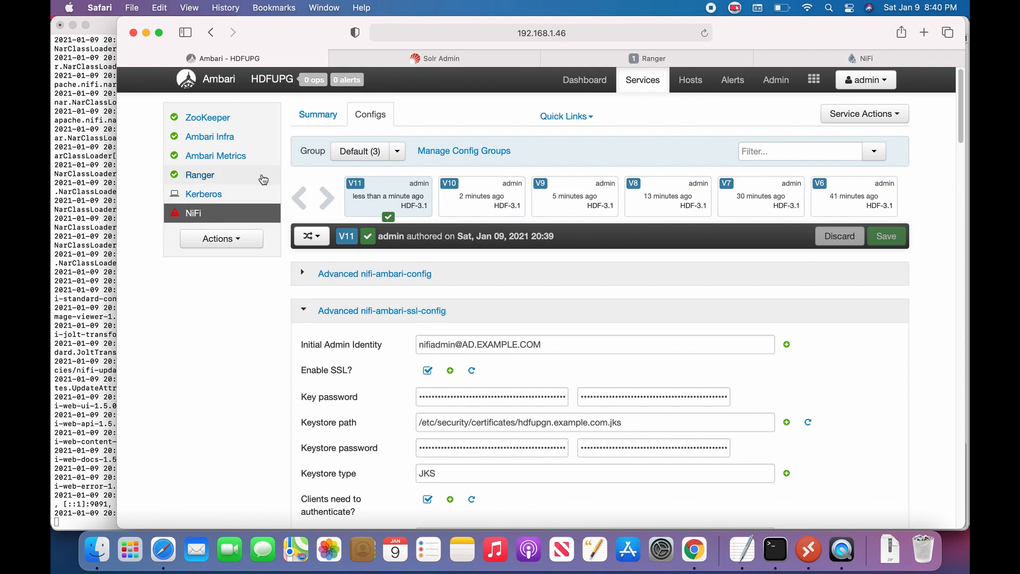
pyautogui.click(318, 118)
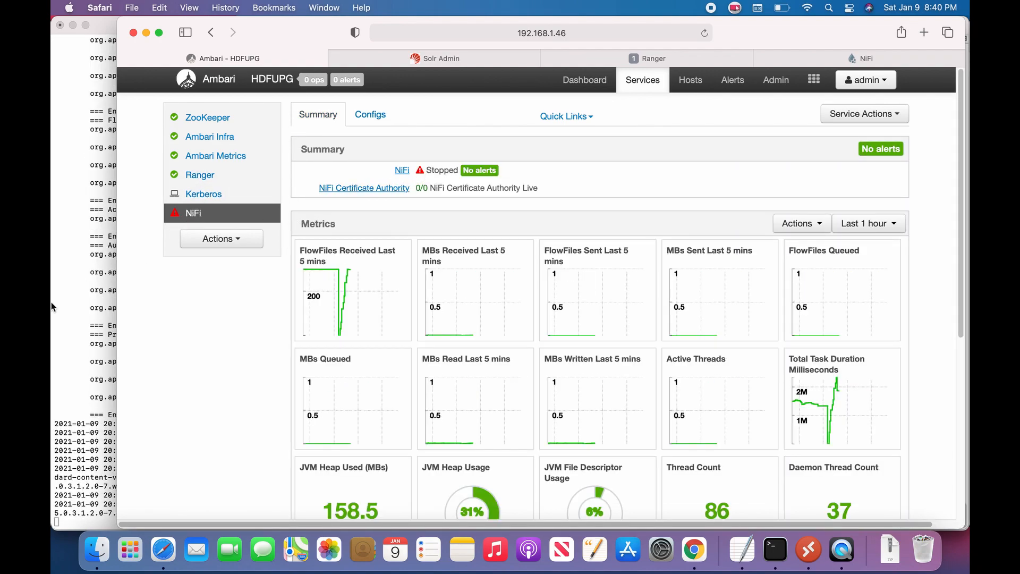
pyautogui.click(84, 295)
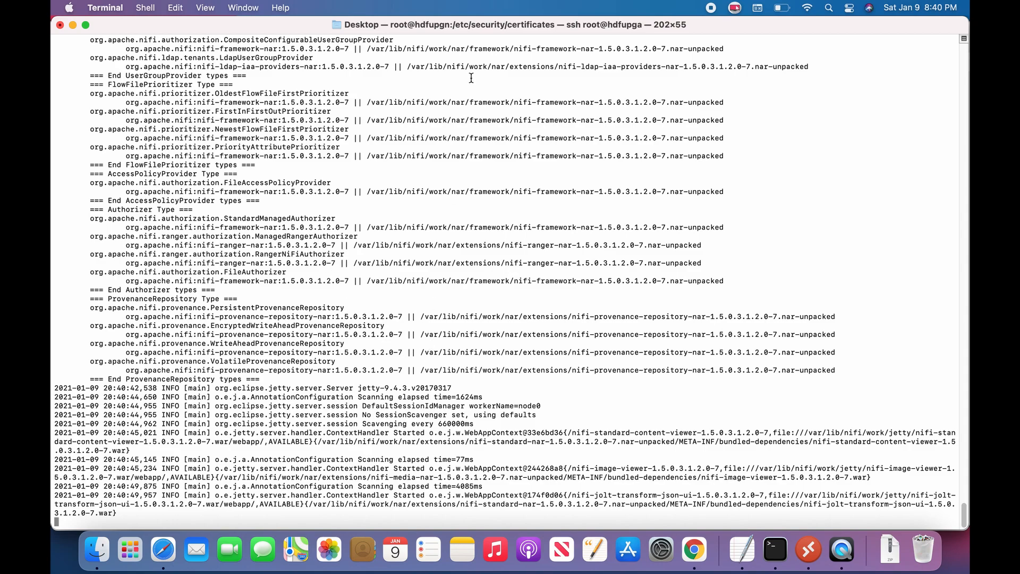
pyautogui.press('super+Tab')
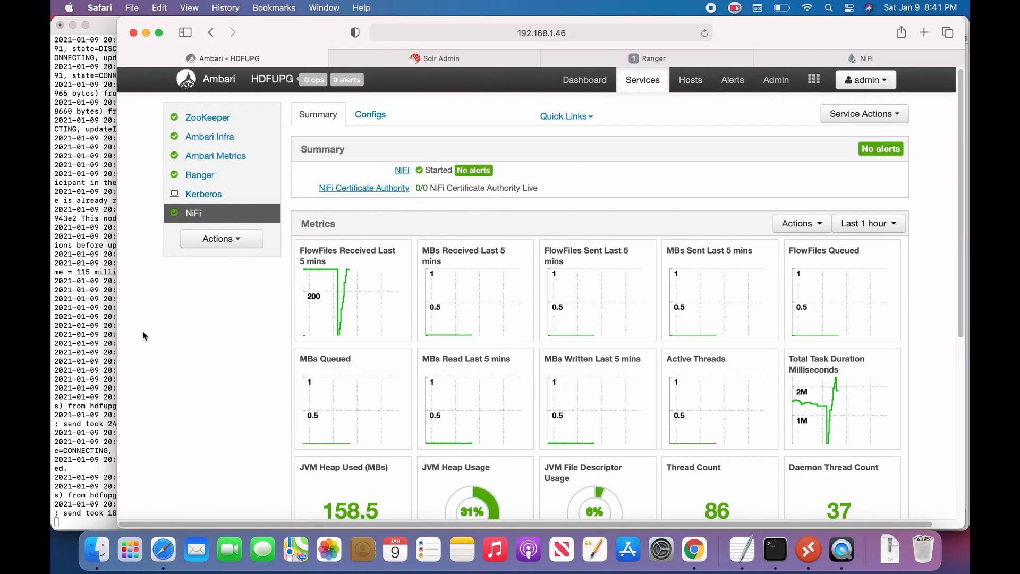
pyautogui.click(86, 355)
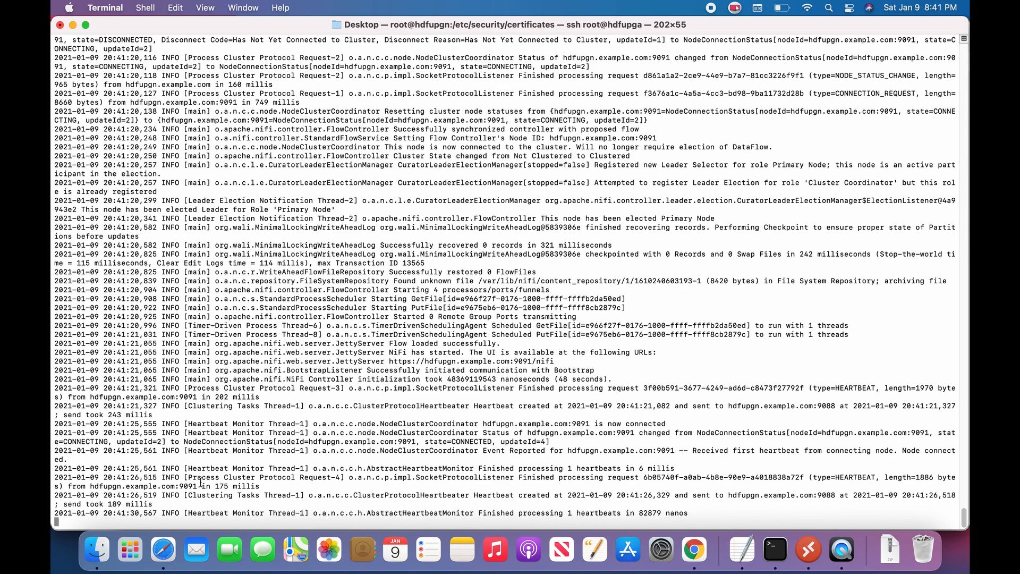
pyautogui.moveTo(114, 496); pyautogui.dragTo(150, 512)
pyautogui.click(165, 484)
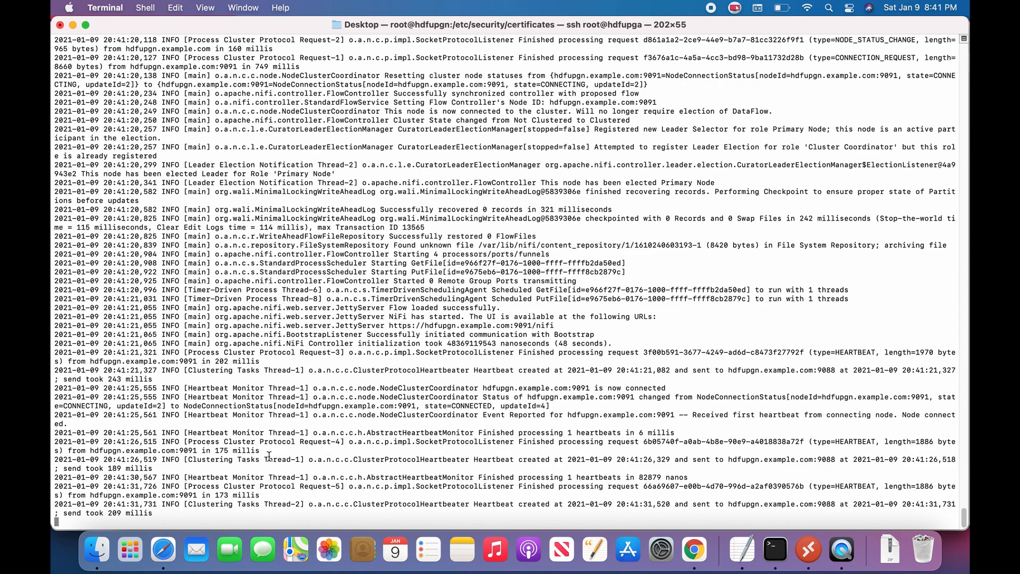
pyautogui.click(163, 549)
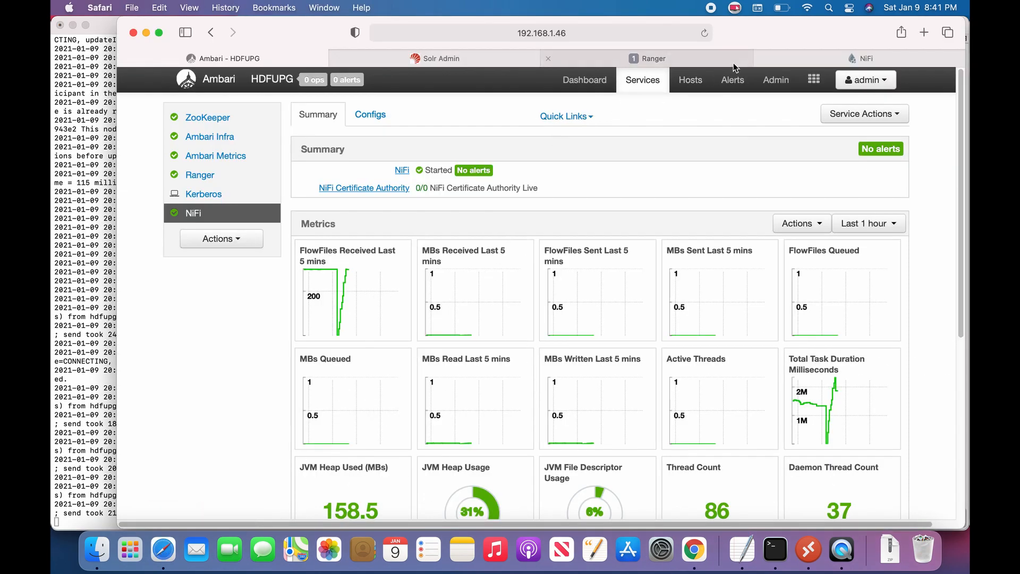
# Step: Change the NiFi UI address from port 9090 to https on port 9091
pyautogui.click(825, 57)
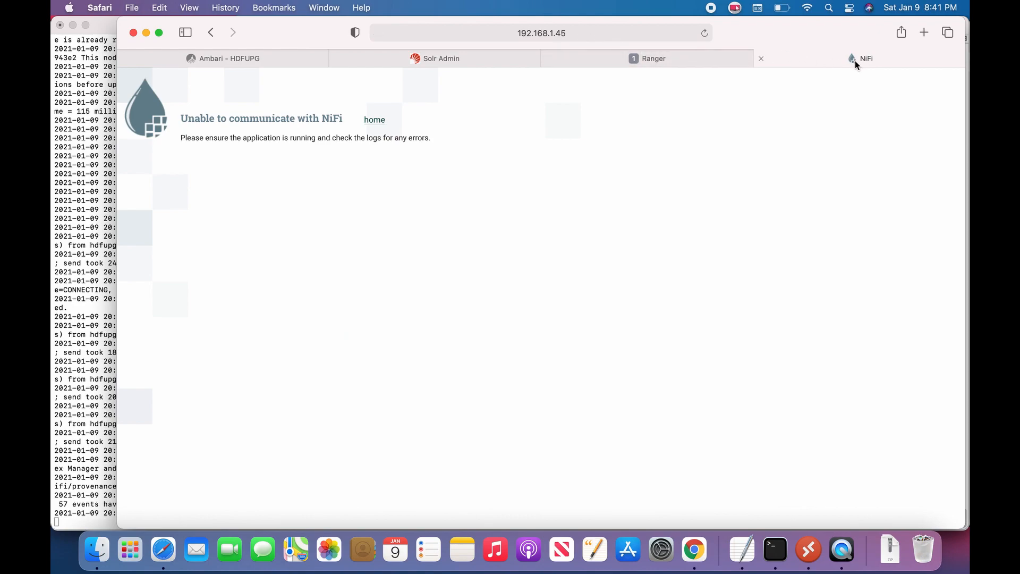
pyautogui.click(507, 33)
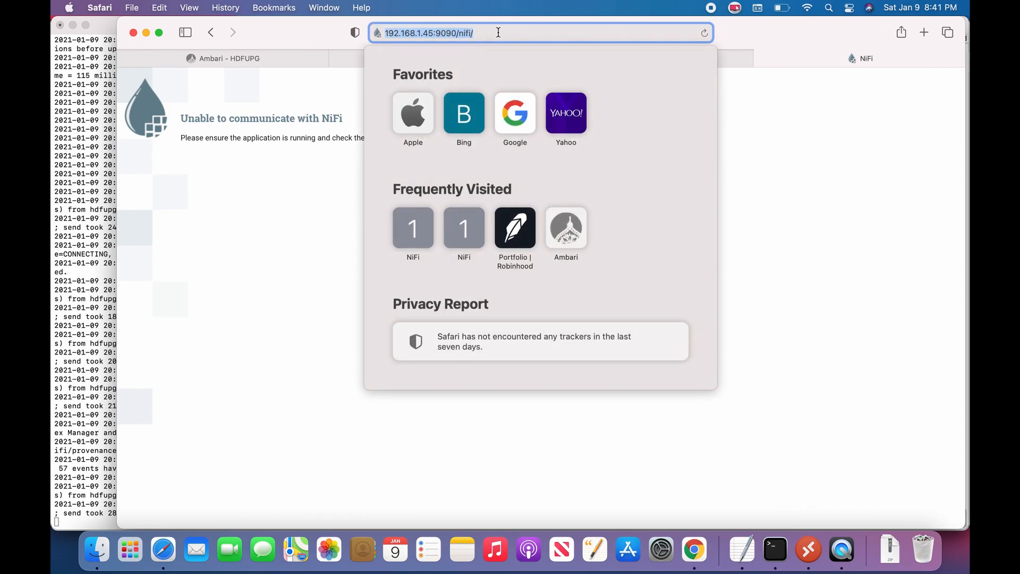
pyautogui.press('Right')
pyautogui.click(455, 33)
pyautogui.press('BackSpace')
pyautogui.write('1')
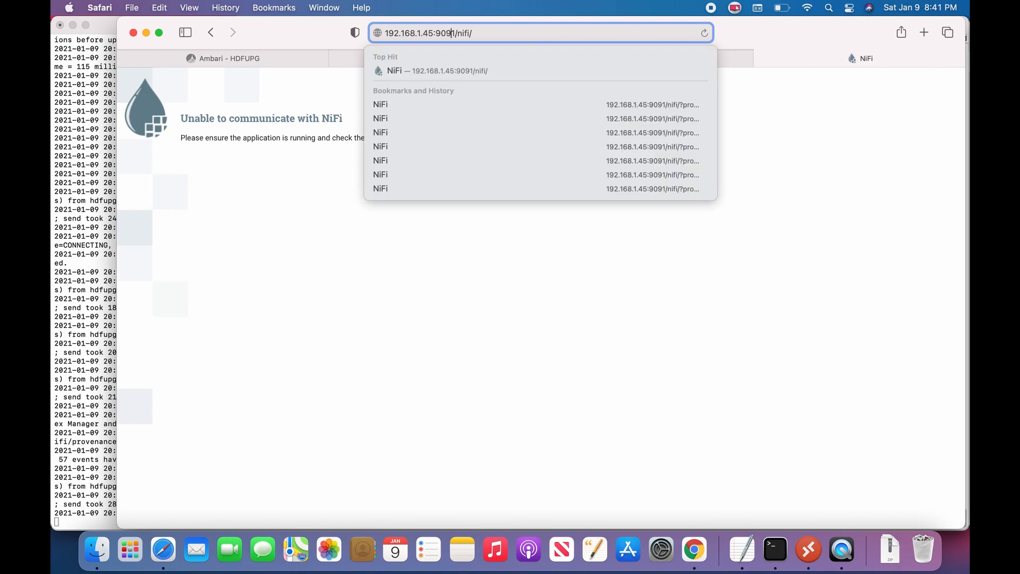
pyautogui.press('Left')
pyautogui.press('Left')
pyautogui.press('Left')
pyautogui.press('Left')
pyautogui.press('Left')
pyautogui.press('Left')
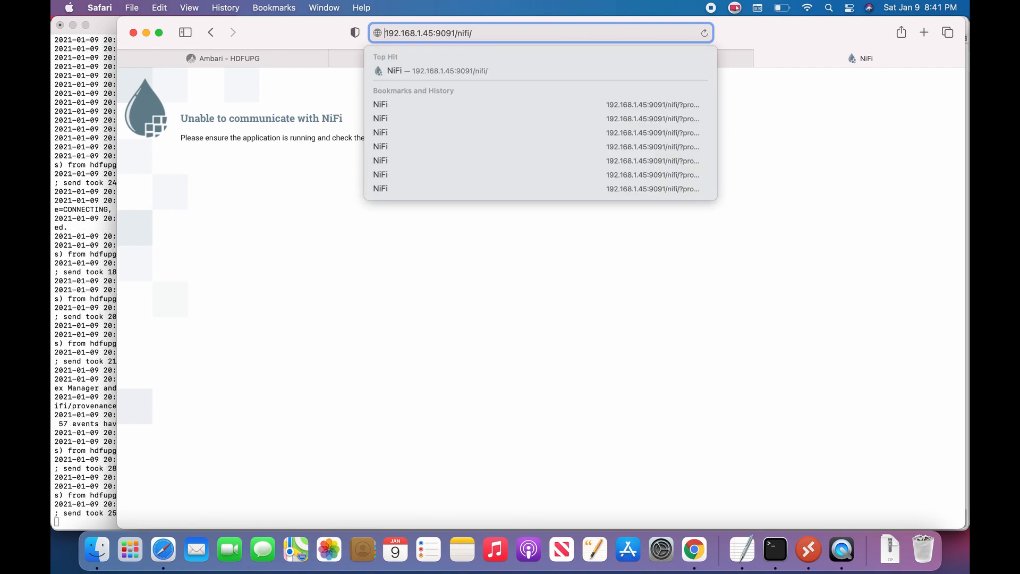
pyautogui.write('https;')
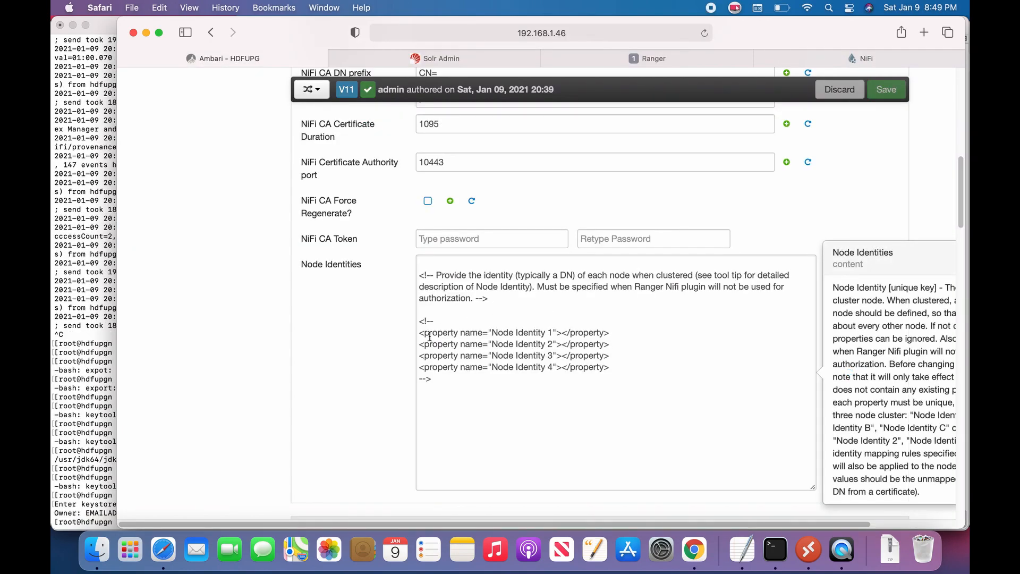
# Step: Add an empty Node Identity 1 line above the commented examples, then begin the keytool -list command in Terminal
pyautogui.moveTo(422, 332); pyautogui.dragTo(611, 329)
pyautogui.press('super+c')
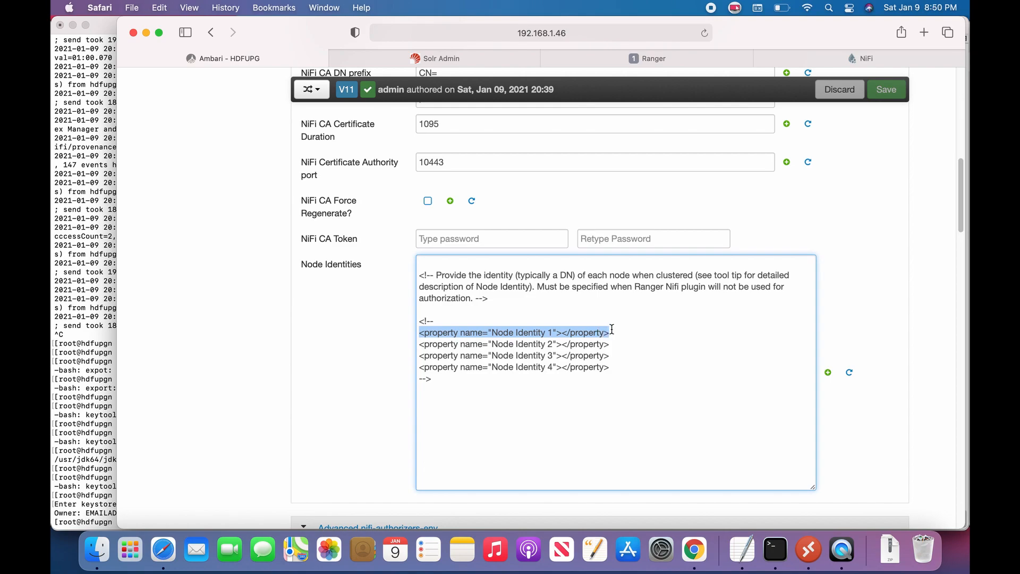
pyautogui.click(441, 309)
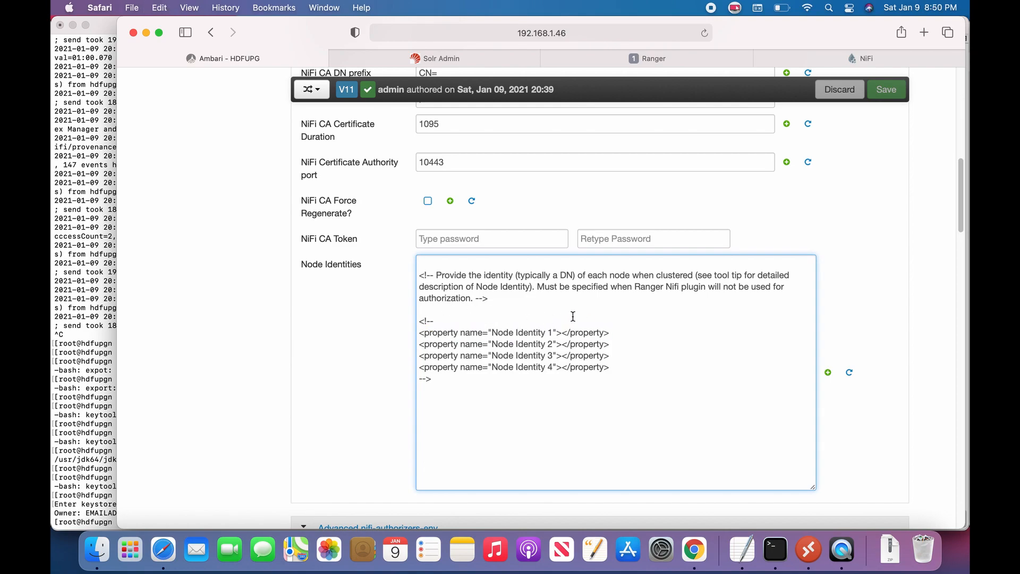
pyautogui.press('Return')
pyautogui.press('Return')
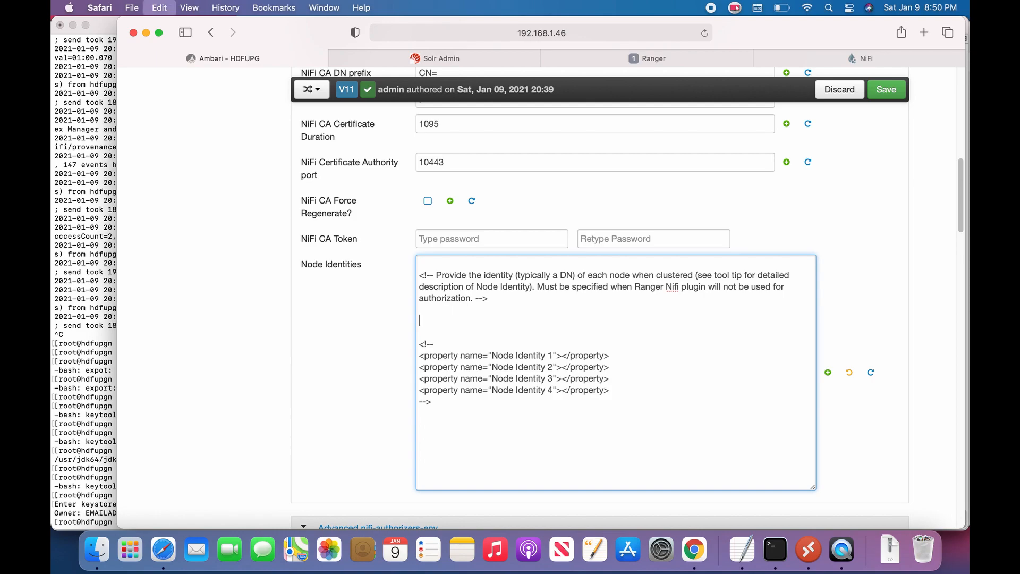
pyautogui.press('super+v')
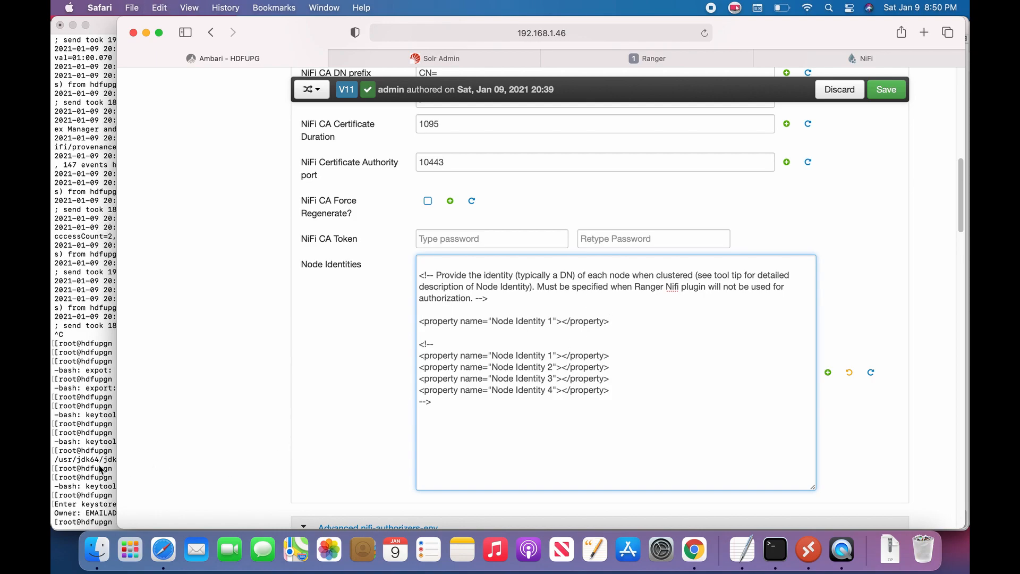
pyautogui.write('/usr/jdk64/')
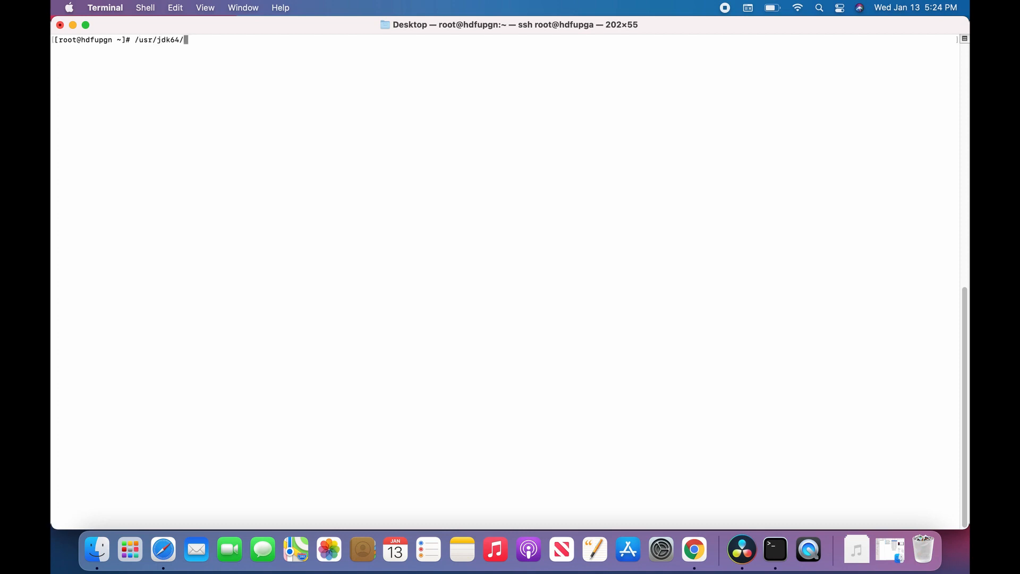
pyautogui.write('jdk1.8.0_112/jre/bin/keytool -list -v ')
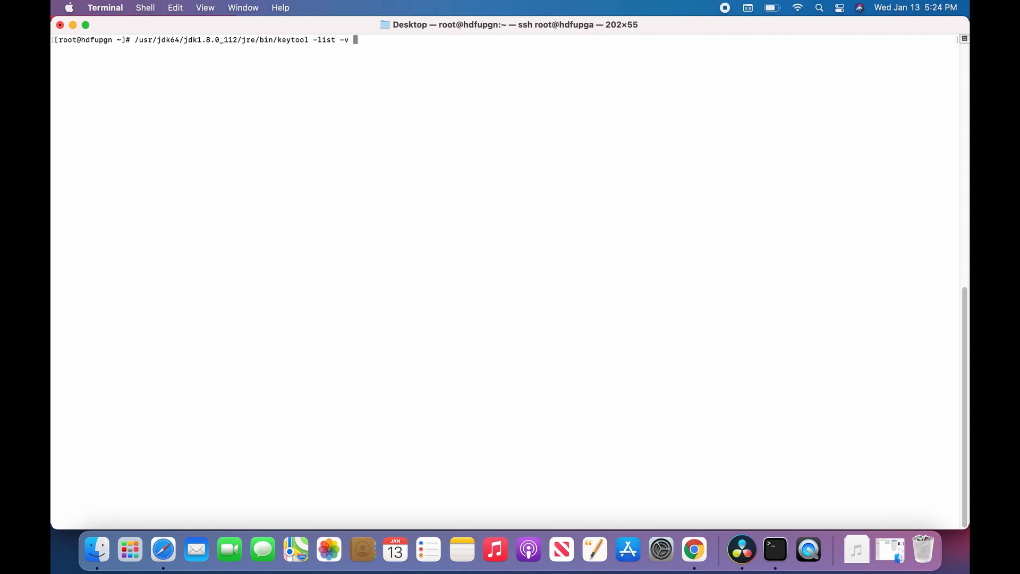
pyautogui.write('-keystore /etc/security/')
# Step: Run keytool -list -v on /etc/security/certificates/hdfupgn.example.com.jks | grep Owner, entering the keystore password
pyautogui.write('certi')
pyautogui.press('Tab')
pyautogui.write('hdf')
pyautogui.press('Tab')
pyautogui.write('jks')
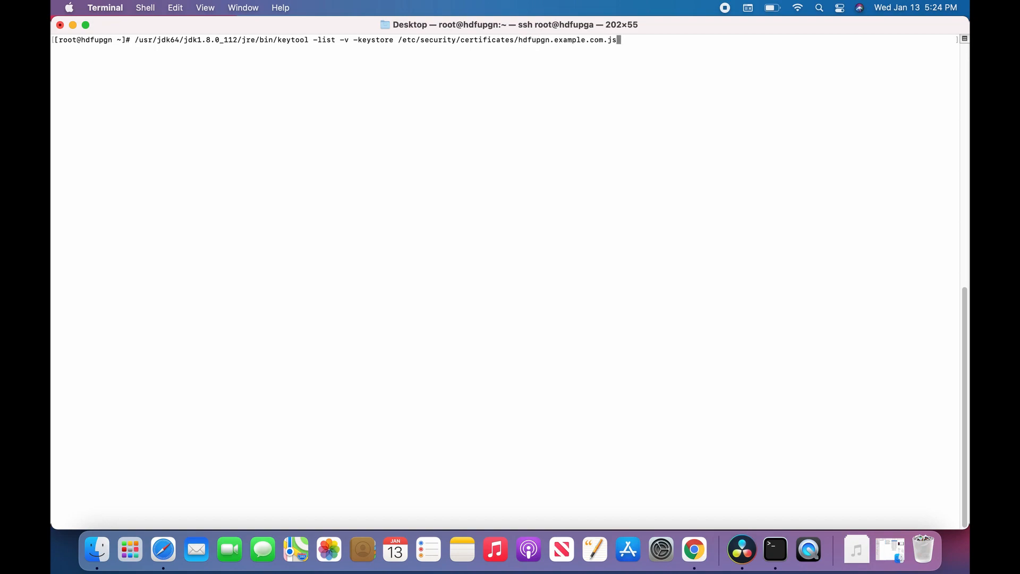
pyautogui.write(' | grep Owner')
pyautogui.press('Return')
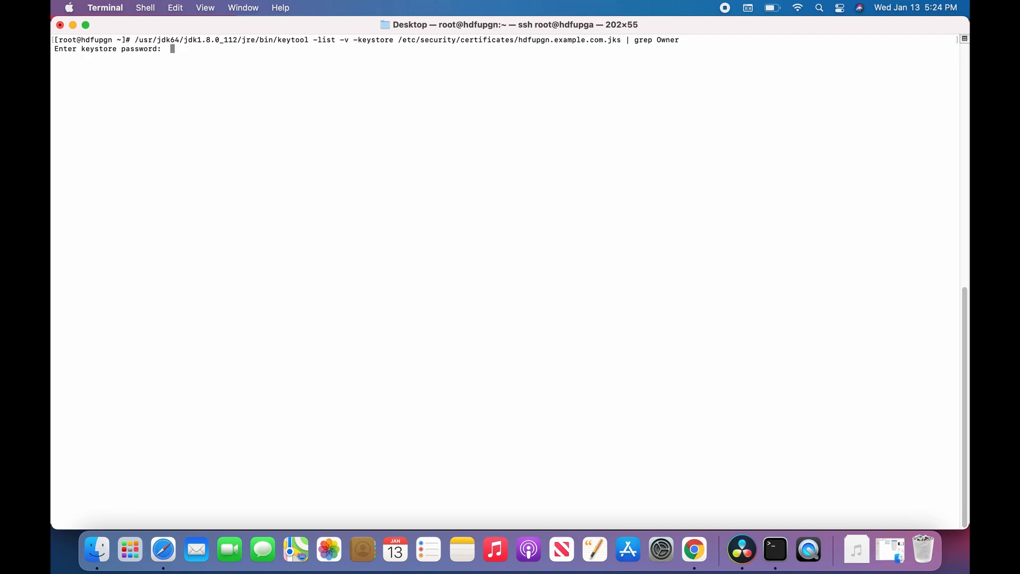
pyautogui.write('*******')
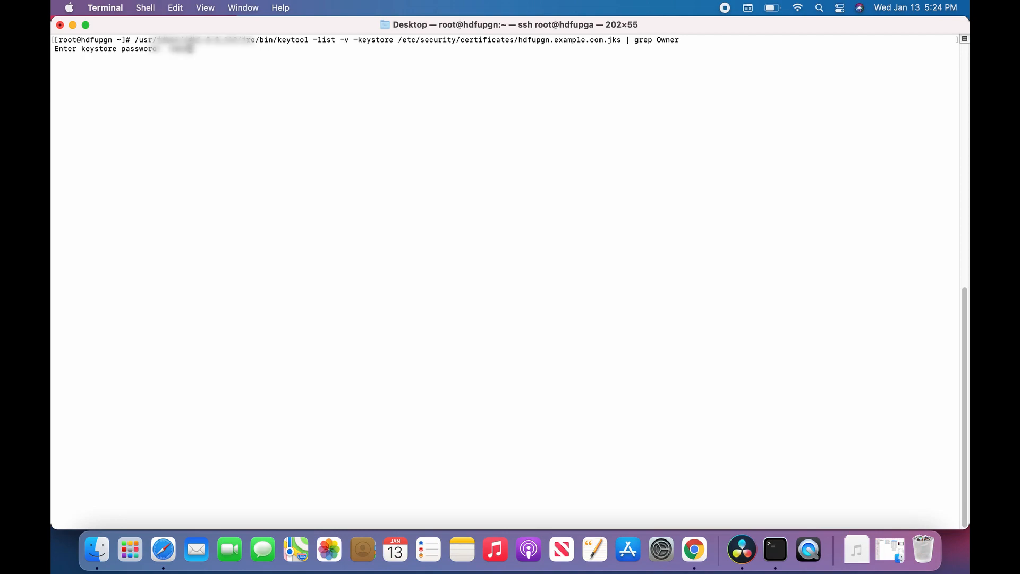
pyautogui.write('******')
pyautogui.press('Return')
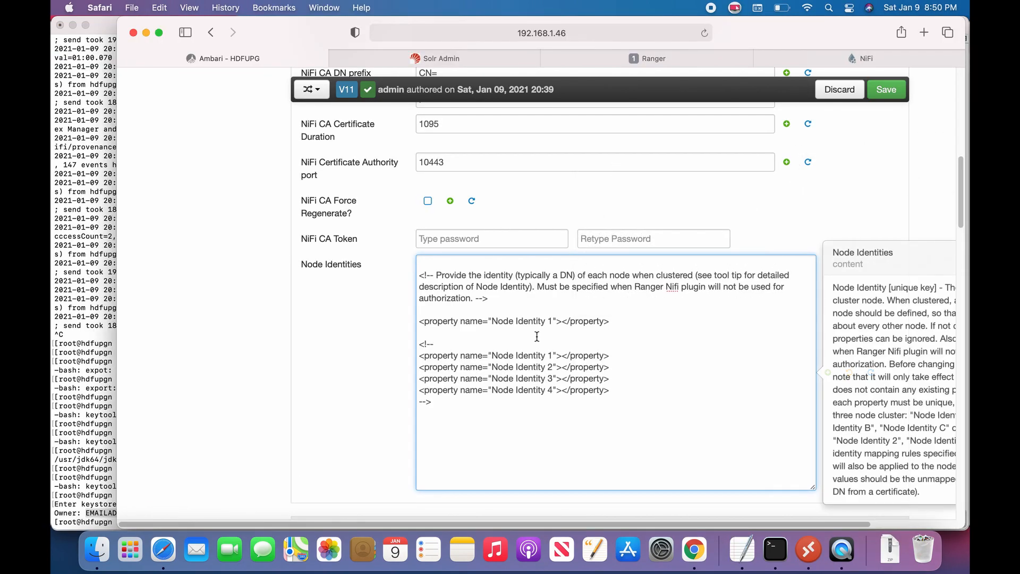
# Step: Paste the certificate owner DN into Node Identity 1 and save the NiFi configuration
pyautogui.click(560, 321)
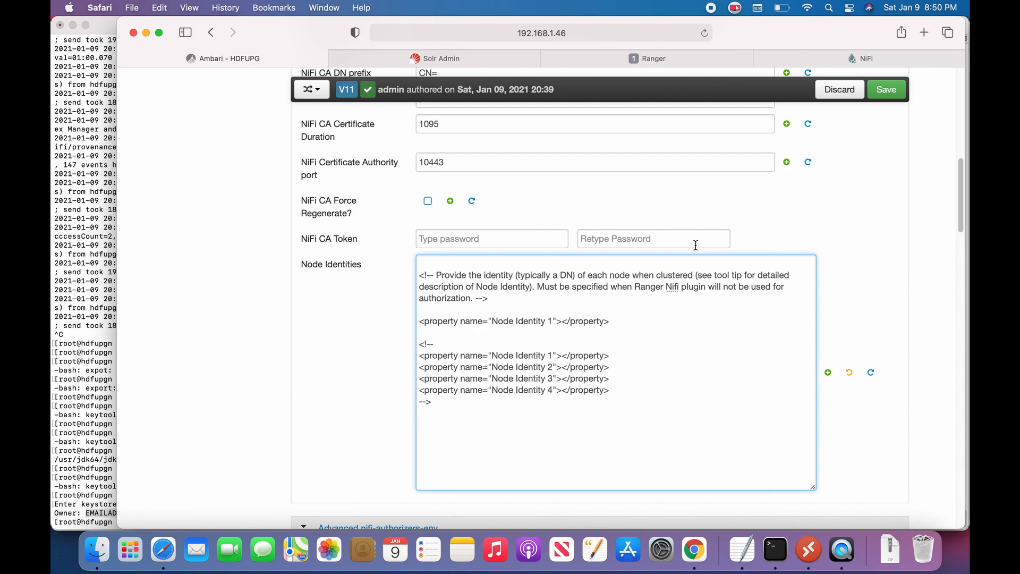
pyautogui.press('super+v')
pyautogui.click(891, 91)
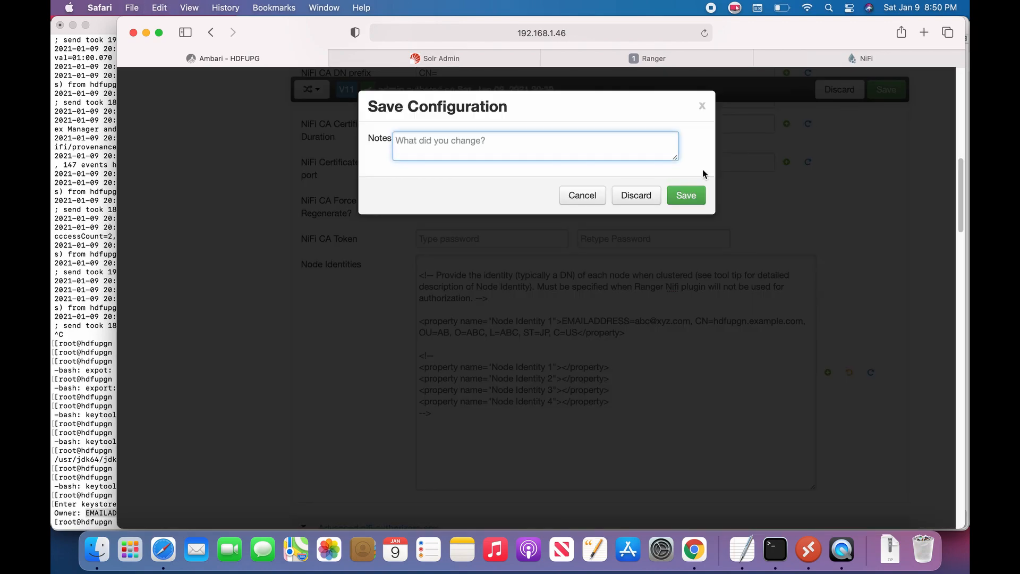
pyautogui.click(687, 194)
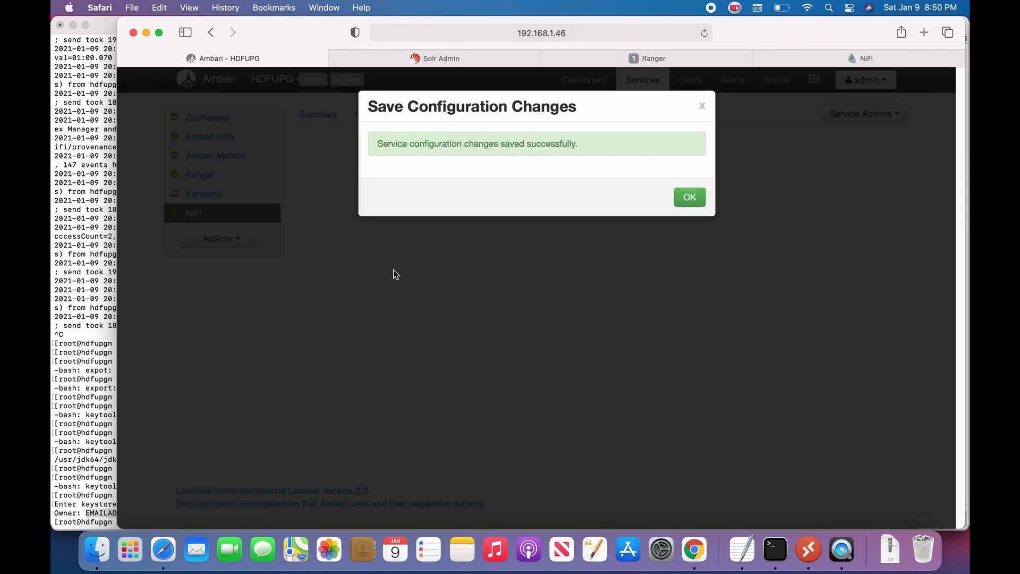
pyautogui.click(686, 204)
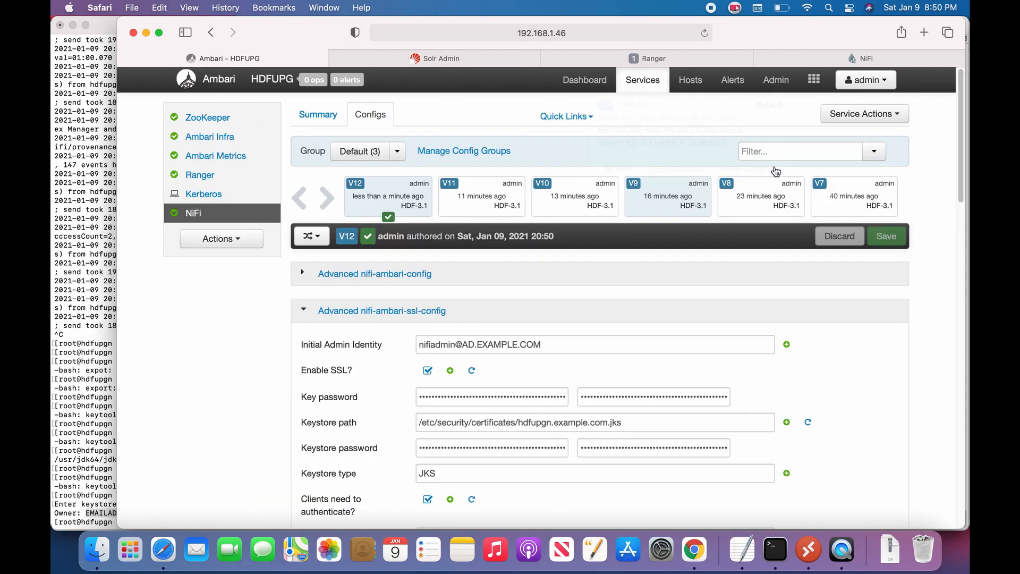
# Step: Restart all affected NiFi components and confirm
pyautogui.click(860, 116)
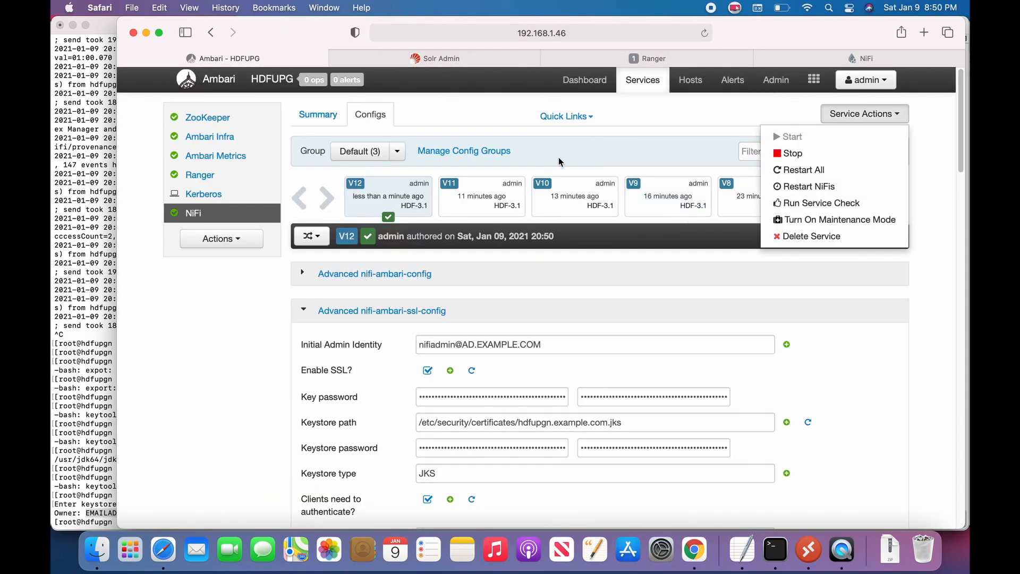
pyautogui.click(690, 118)
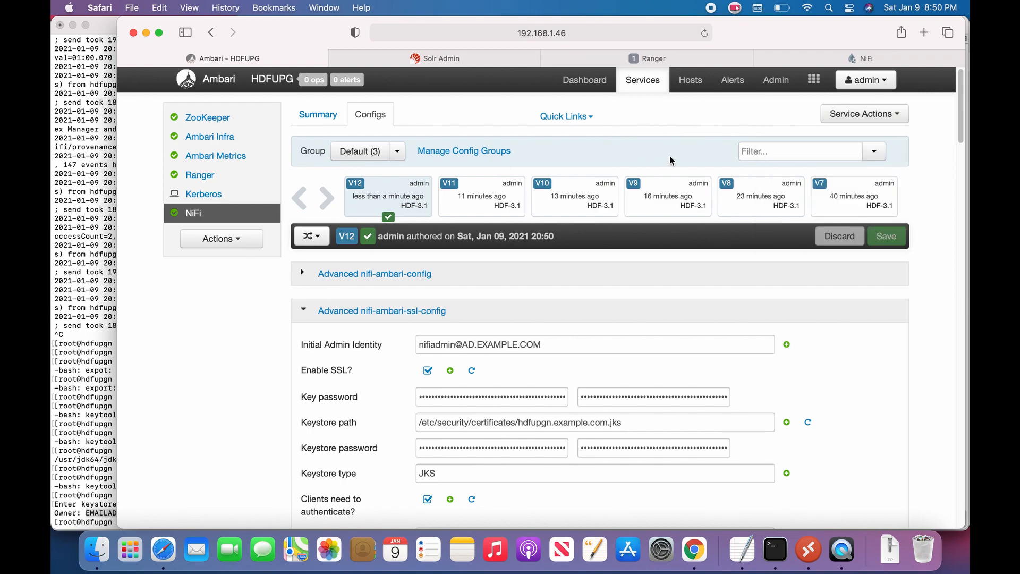
pyautogui.click(845, 152)
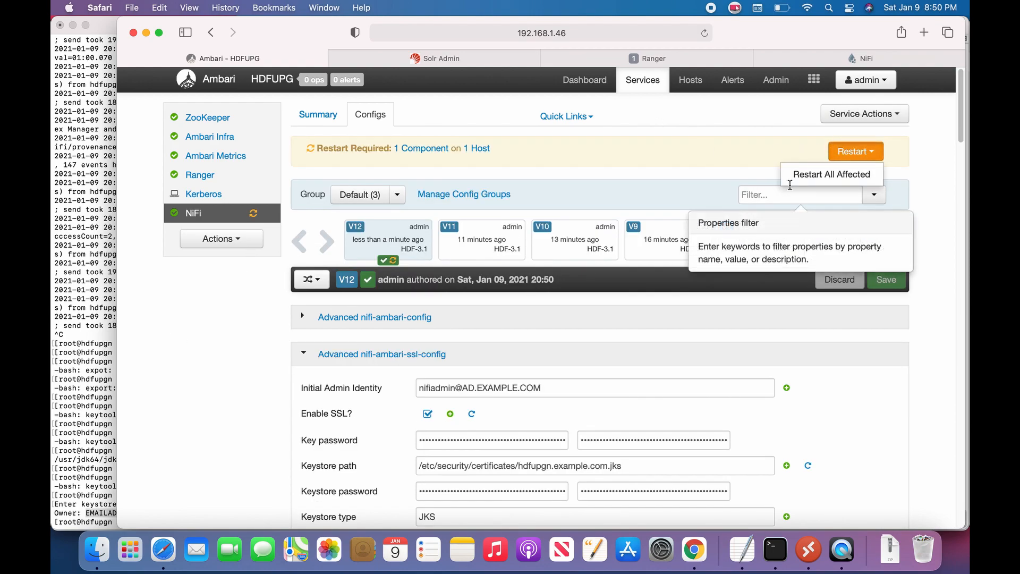
pyautogui.click(831, 175)
pyautogui.click(663, 235)
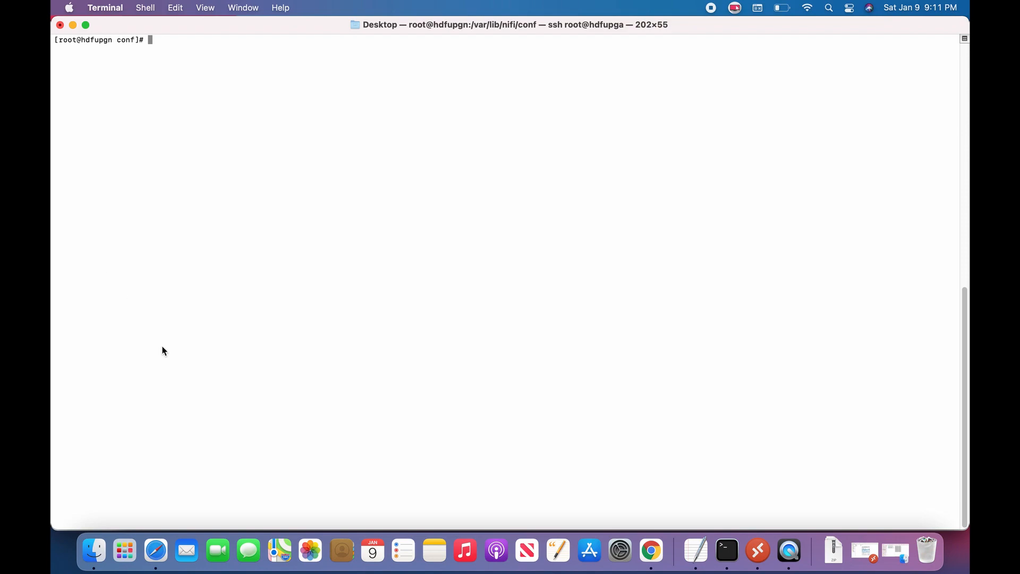
# Step: Log in to NiFi as the admin user and select the untrusted proxy DN from the refusal page
pyautogui.click(163, 555)
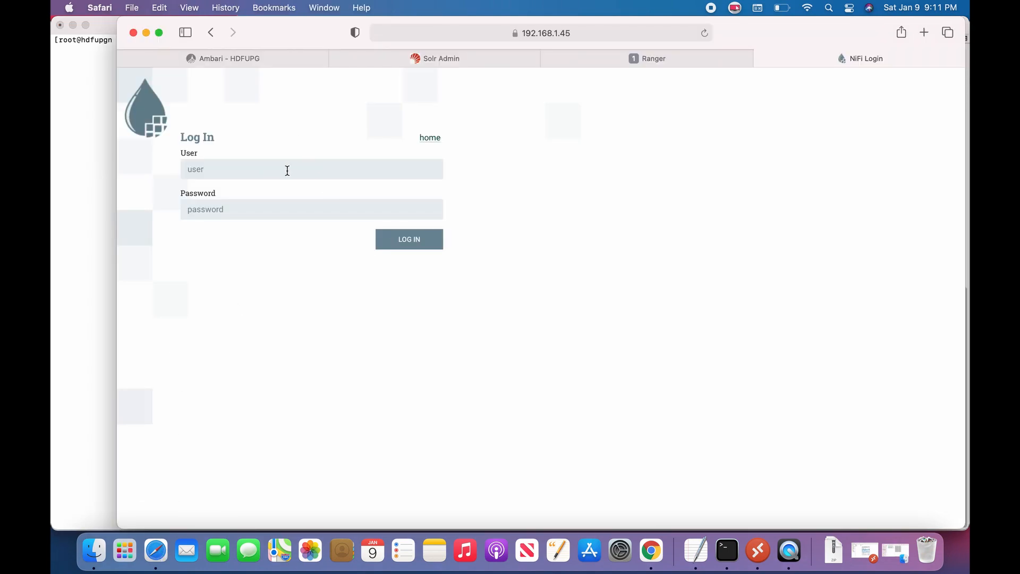
pyautogui.click(258, 170)
pyautogui.write('nifiadmin')
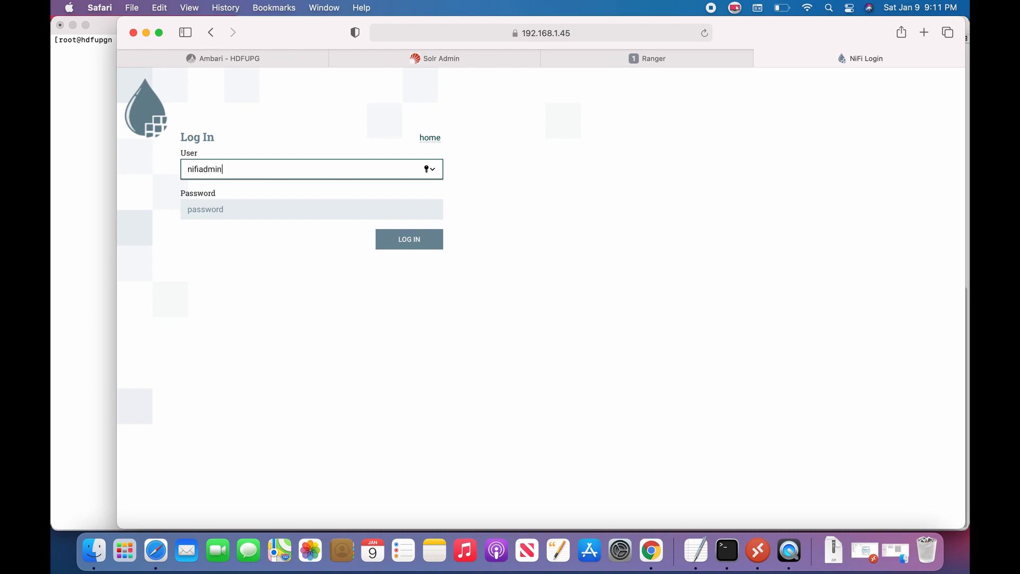
pyautogui.press('Tab')
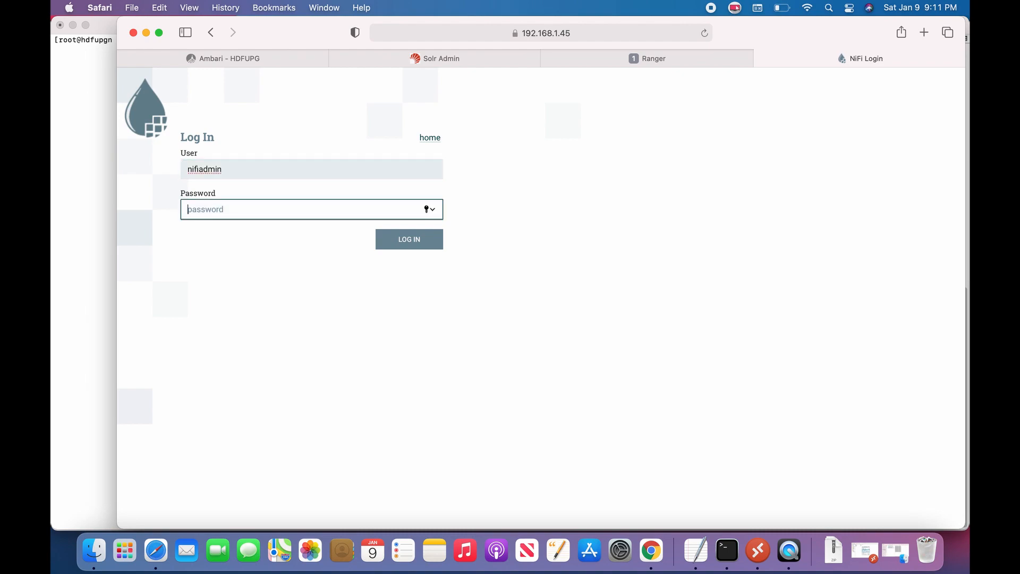
pyautogui.write('•••••••••••••')
pyautogui.press('Return')
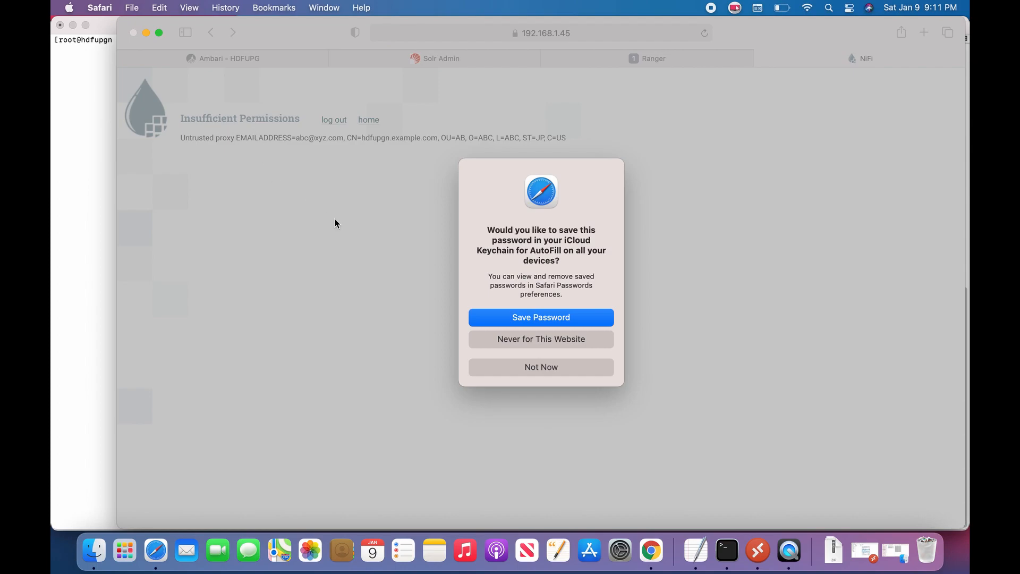
pyautogui.click(554, 369)
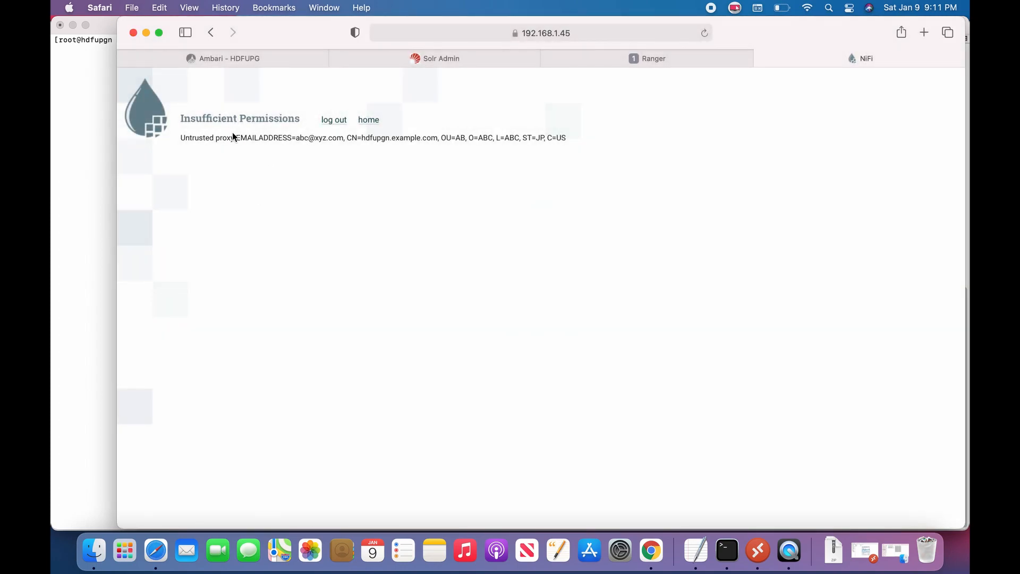
pyautogui.moveTo(237, 138); pyautogui.dragTo(576, 146)
pyautogui.rightClick(466, 134)
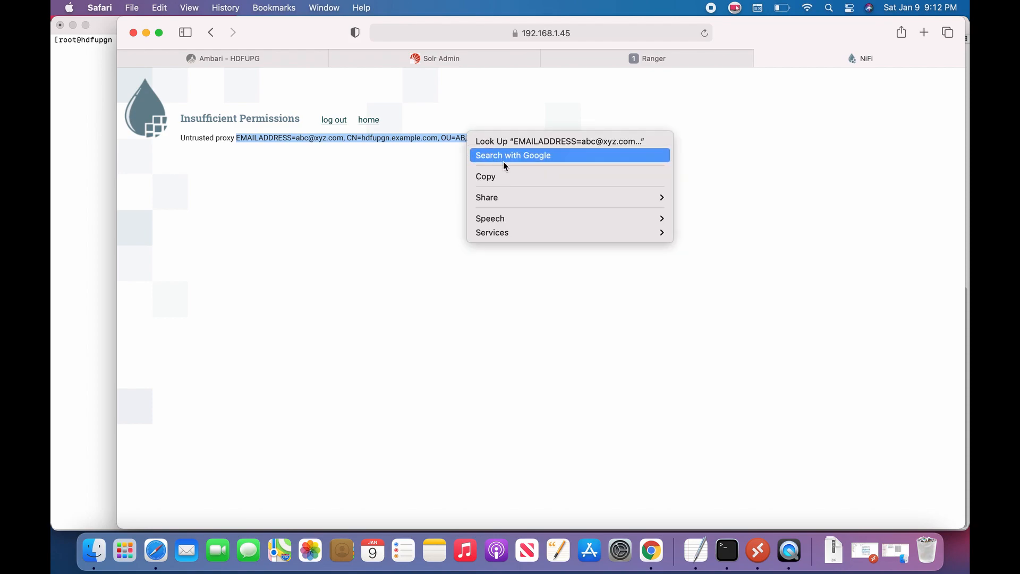
# Step: Copy the proxy DN and start a new Ranger user with that DN as User Name
pyautogui.click(519, 177)
pyautogui.press('super+shift+bracketleft')
pyautogui.click(406, 103)
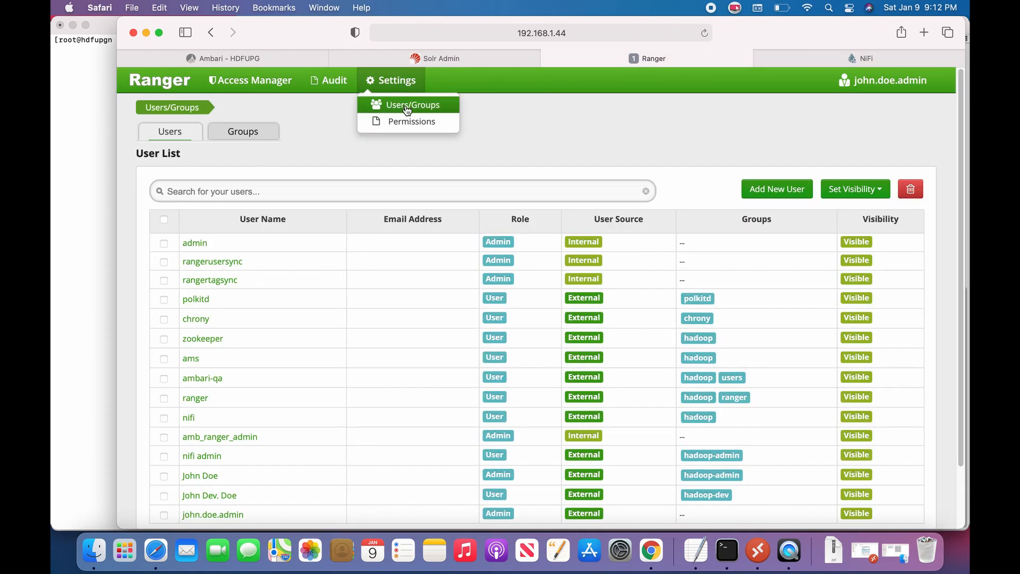
pyautogui.scroll(-3, 330, 312)
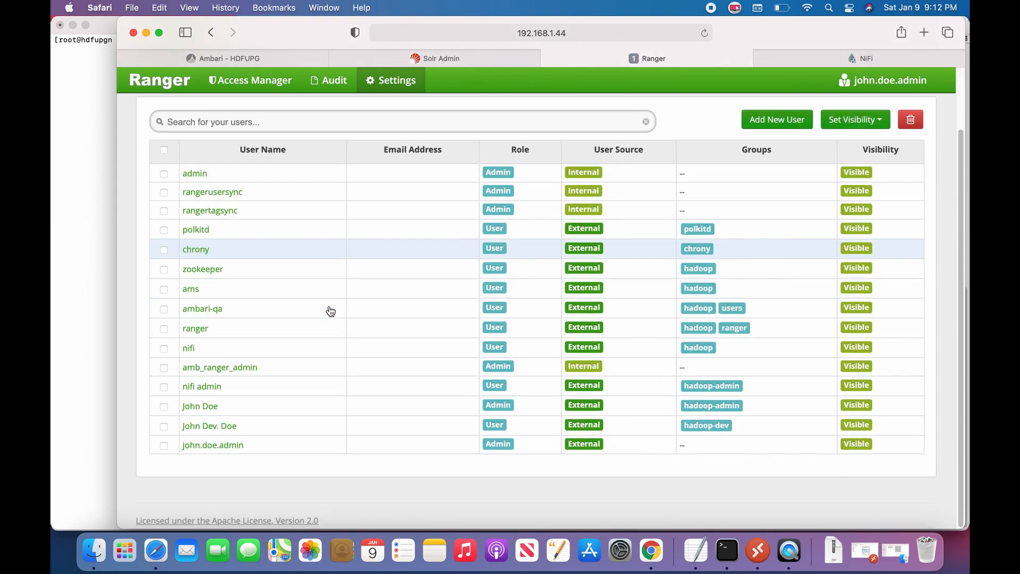
pyautogui.click(771, 124)
pyautogui.click(305, 157)
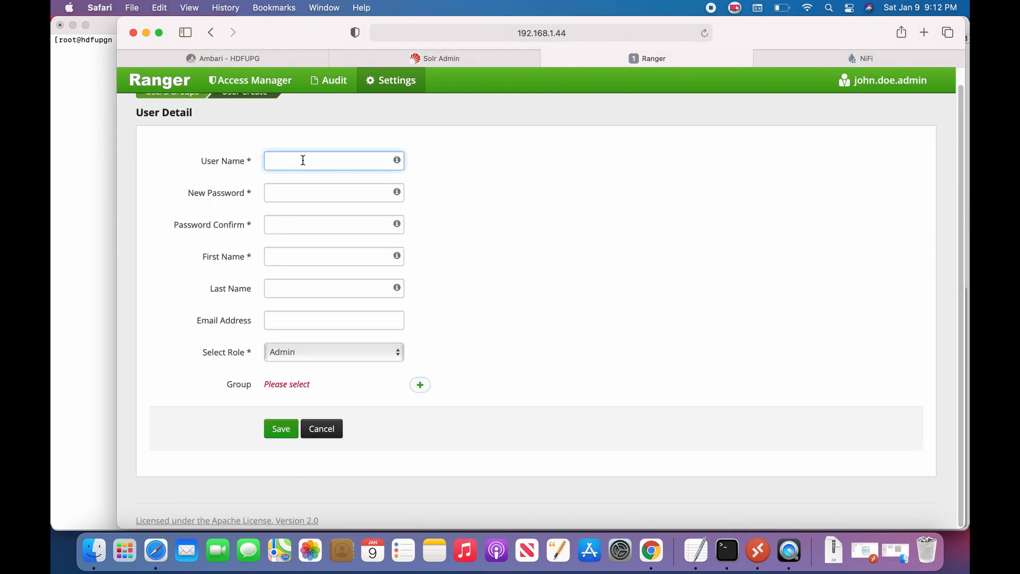
pyautogui.press('super+v')
# Step: Set the user's password, first name proxyuser and role User, then save
pyautogui.click(284, 193)
pyautogui.write('a')
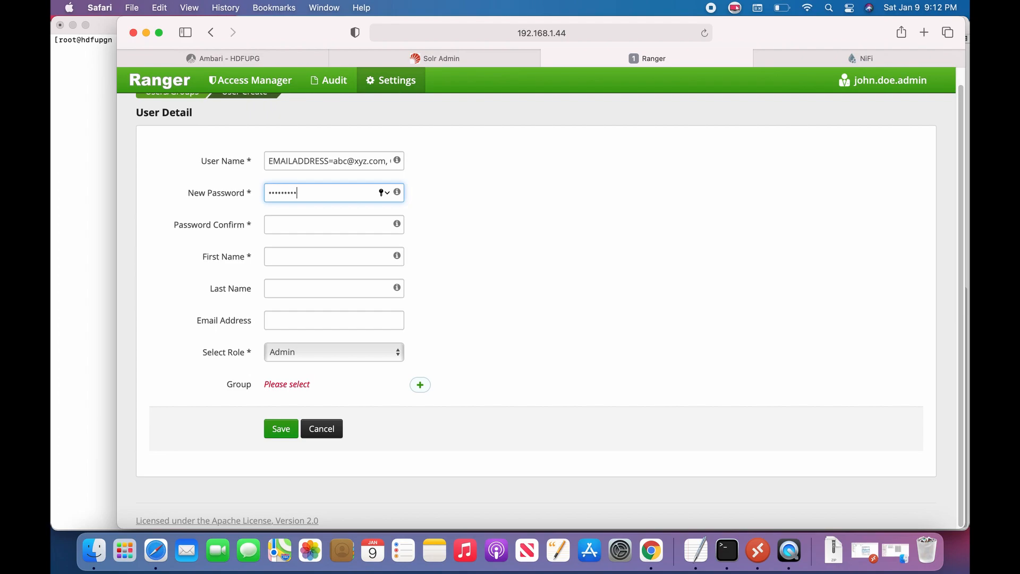
pyautogui.click(271, 224)
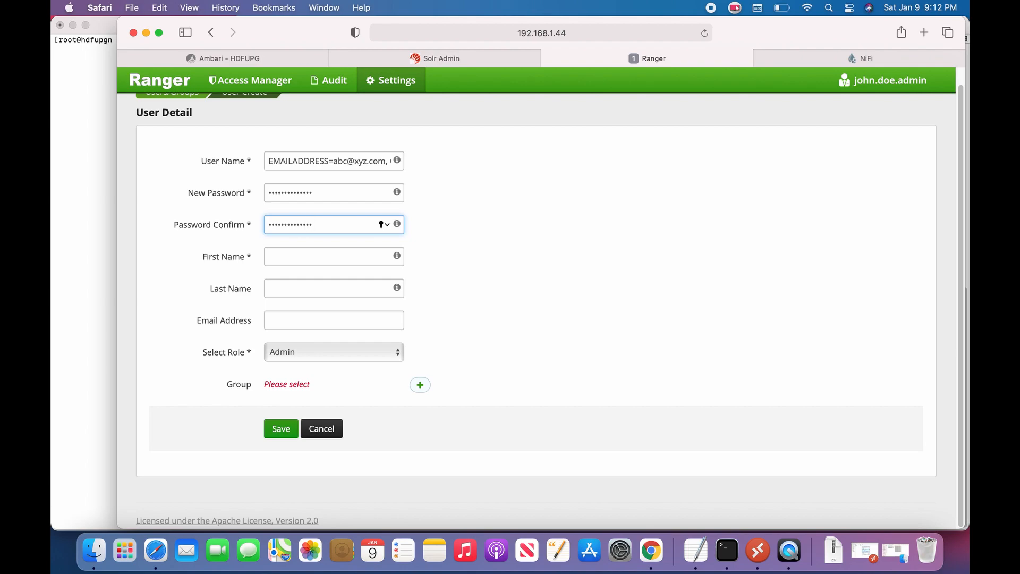
pyautogui.click(269, 257)
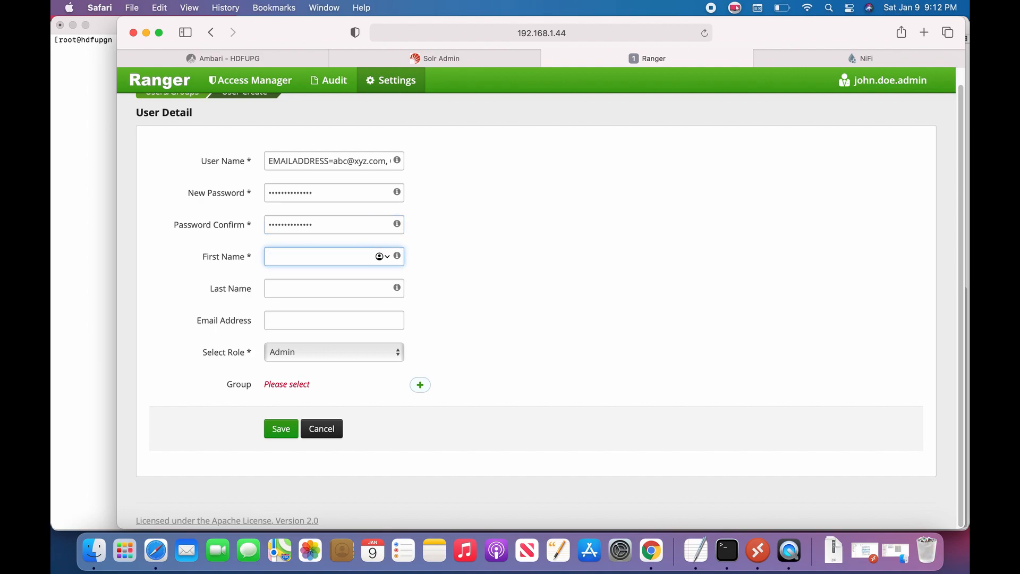
pyautogui.write('proxyuser')
pyautogui.click(367, 352)
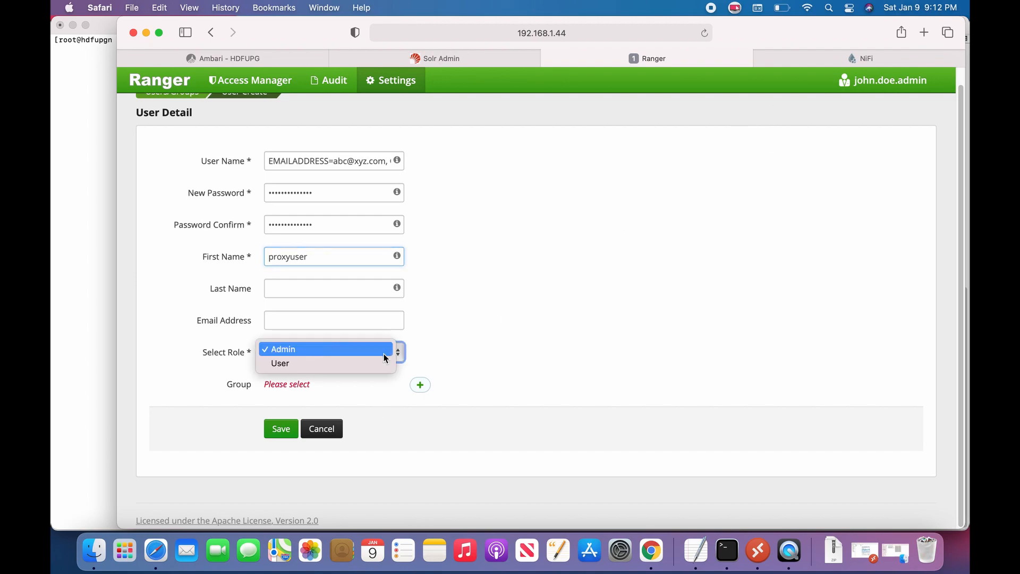
pyautogui.click(333, 365)
pyautogui.click(280, 428)
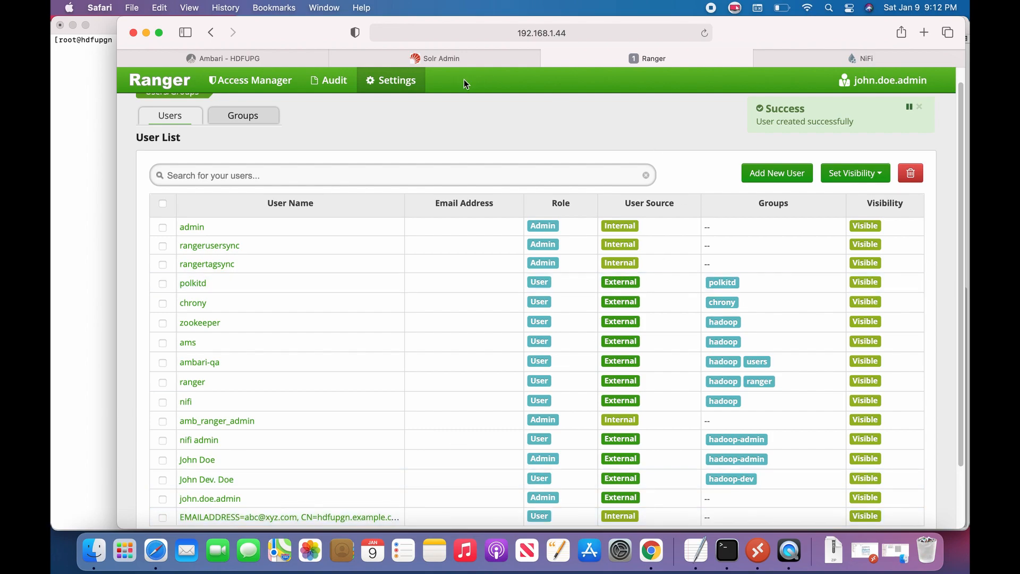
# Step: Open the proxy policy of Ranger's HDFUPG_nifi resource-based service for editing
pyautogui.moveTo(250, 80)
pyautogui.click(264, 104)
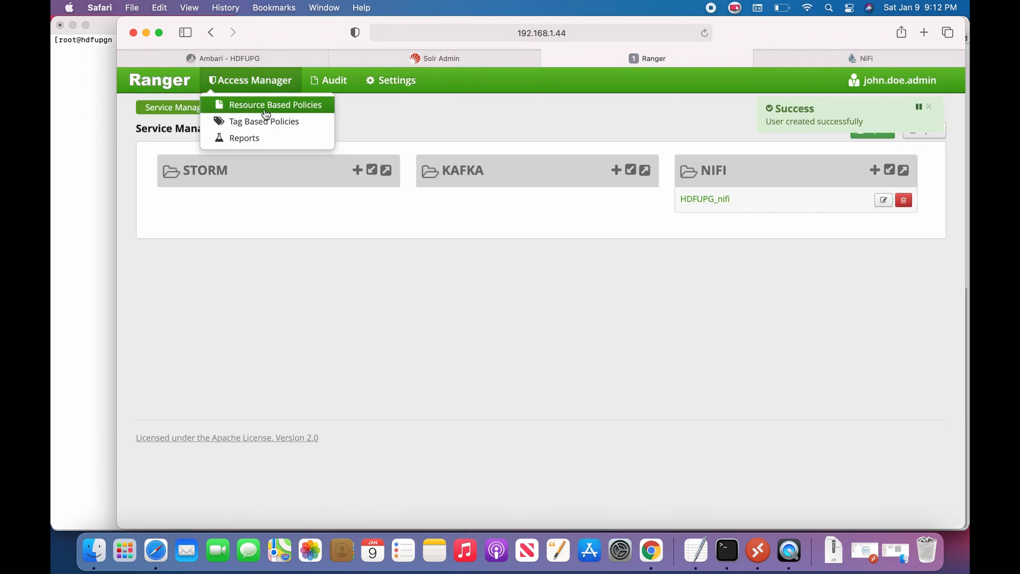
pyautogui.click(718, 199)
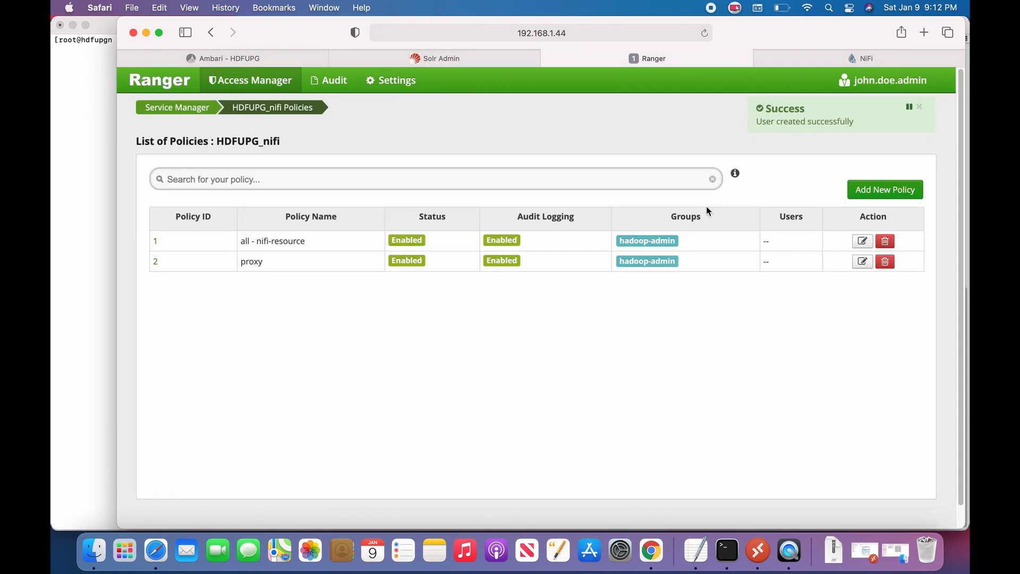
pyautogui.click(156, 261)
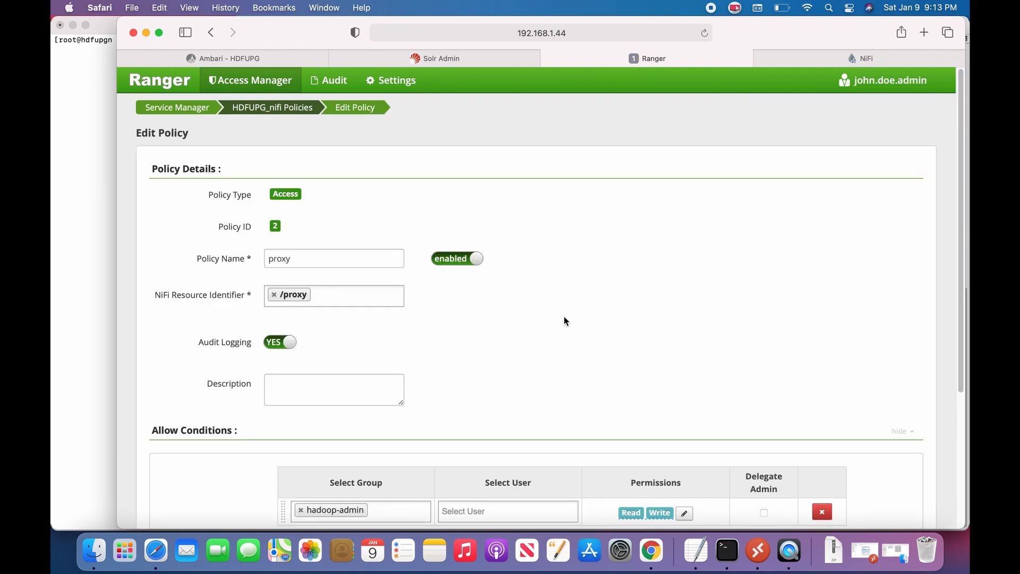
# Step: Replace the hadoop-admin group with the node DN user in the proxy policy and save it
pyautogui.scroll(-3, 564, 316)
pyautogui.click(301, 413)
pyautogui.click(471, 412)
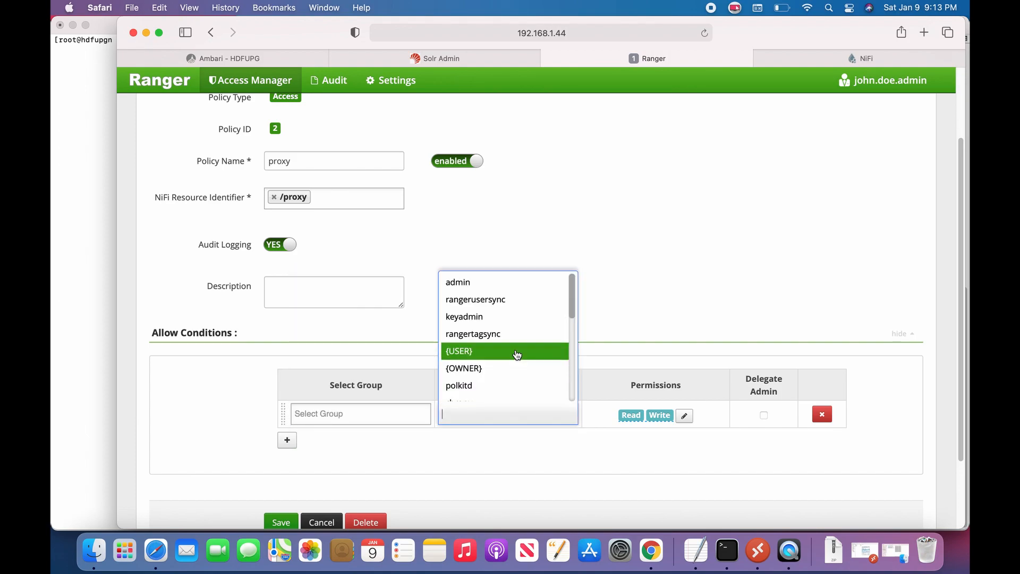
pyautogui.press('super+v')
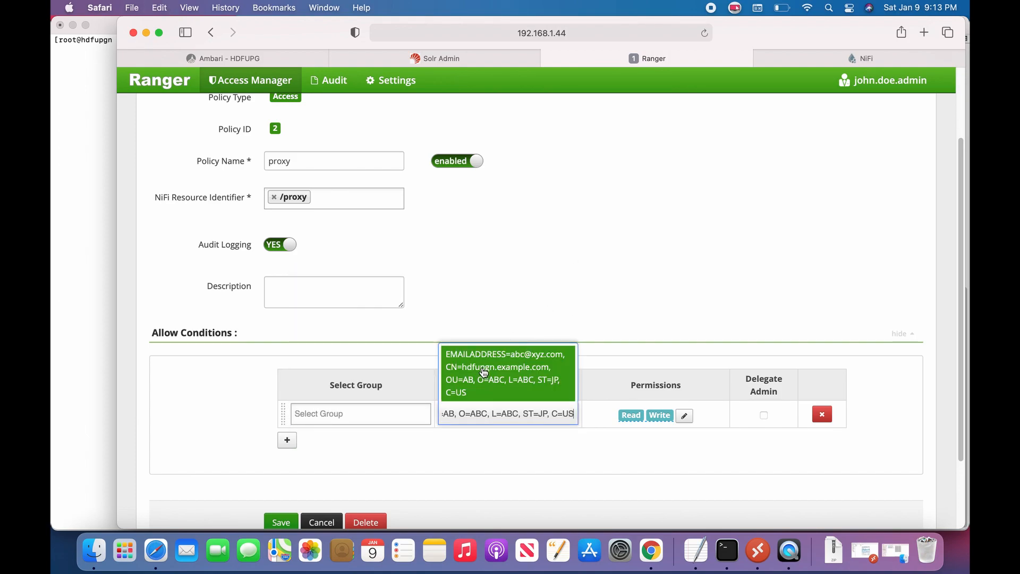
pyautogui.click(484, 370)
pyautogui.click(196, 398)
pyautogui.scroll(-3, 217, 406)
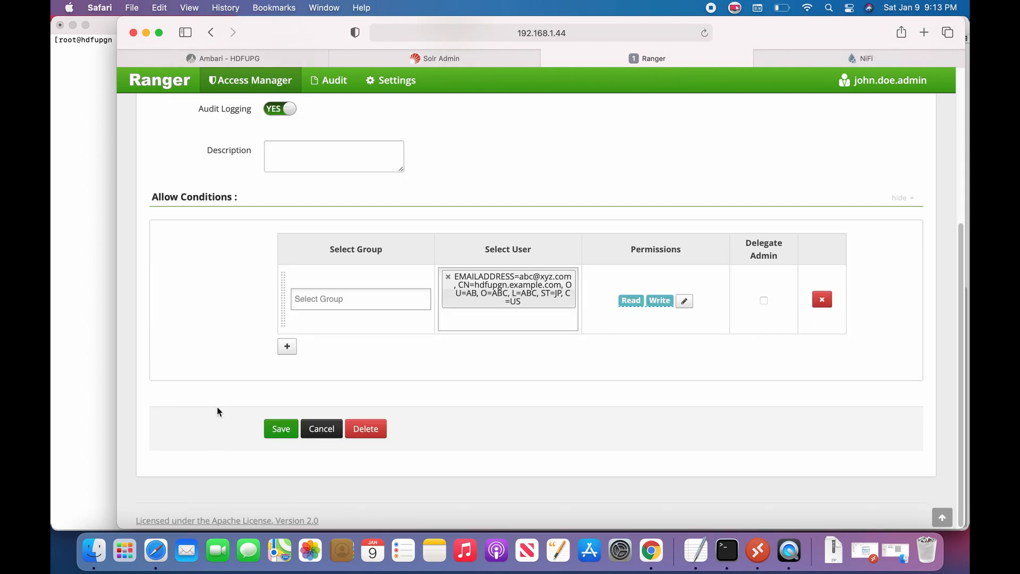
pyautogui.click(285, 430)
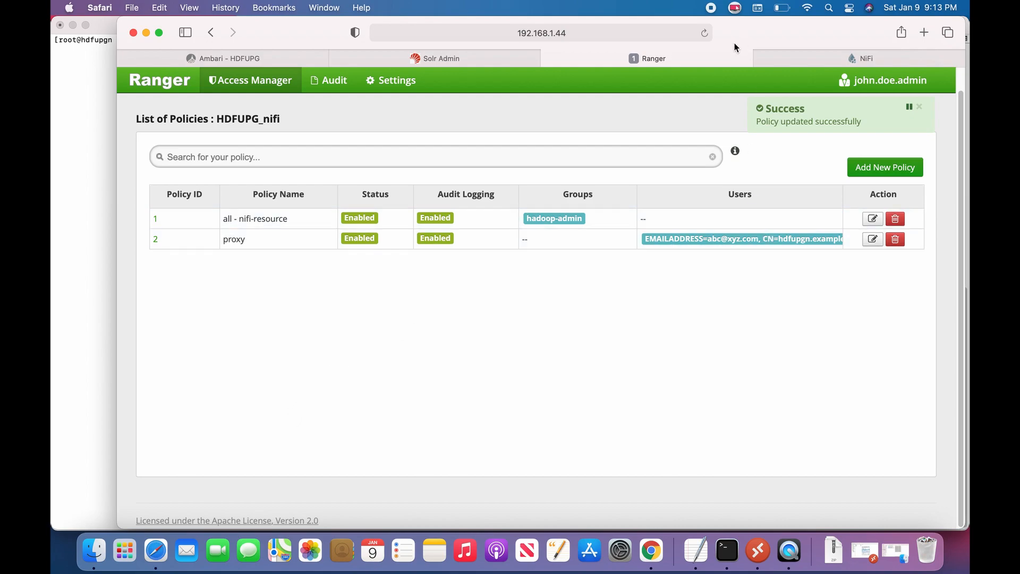
pyautogui.click(811, 56)
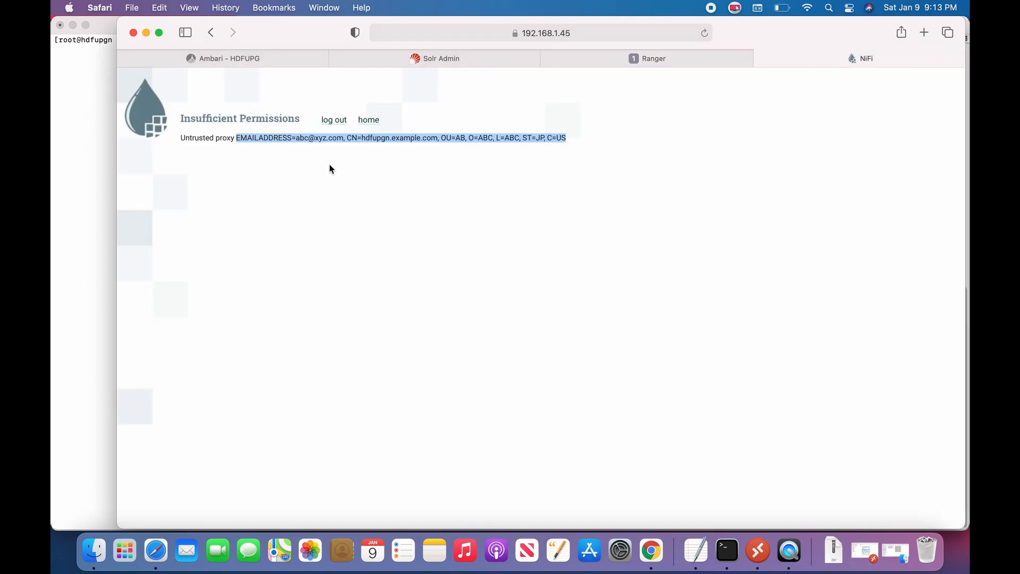
# Step: Log out and log back into NiFi as nifiadmin without saving the password
pyautogui.click(342, 121)
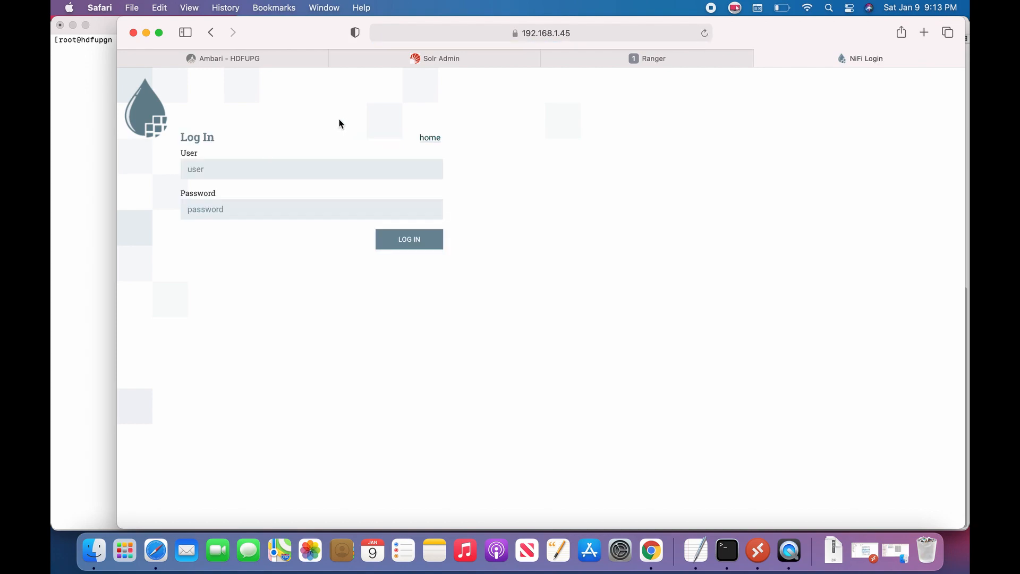
pyautogui.click(224, 169)
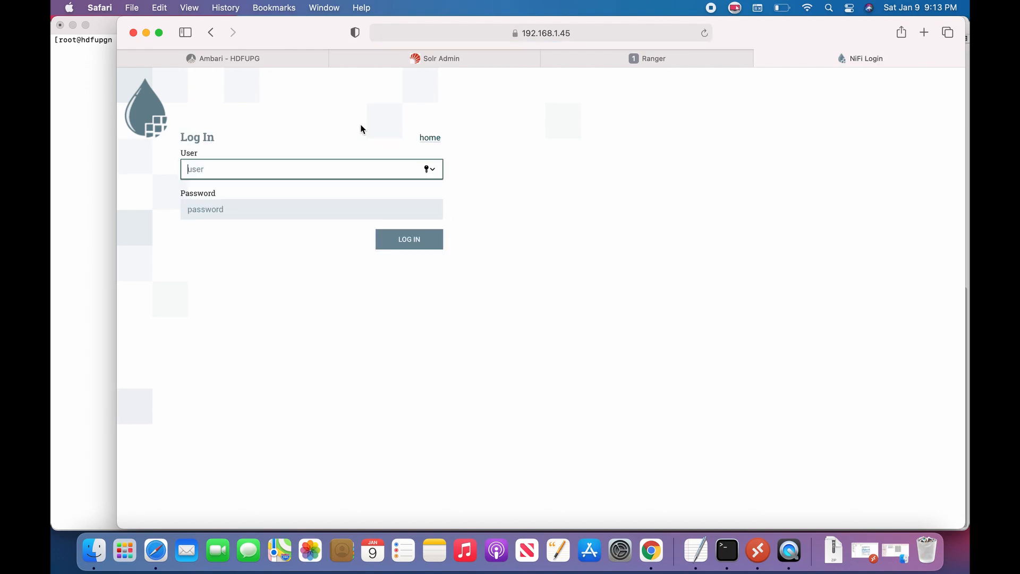
pyautogui.write('nifiadmin')
pyautogui.press('Tab')
pyautogui.write('•••••••••••')
pyautogui.press('Return')
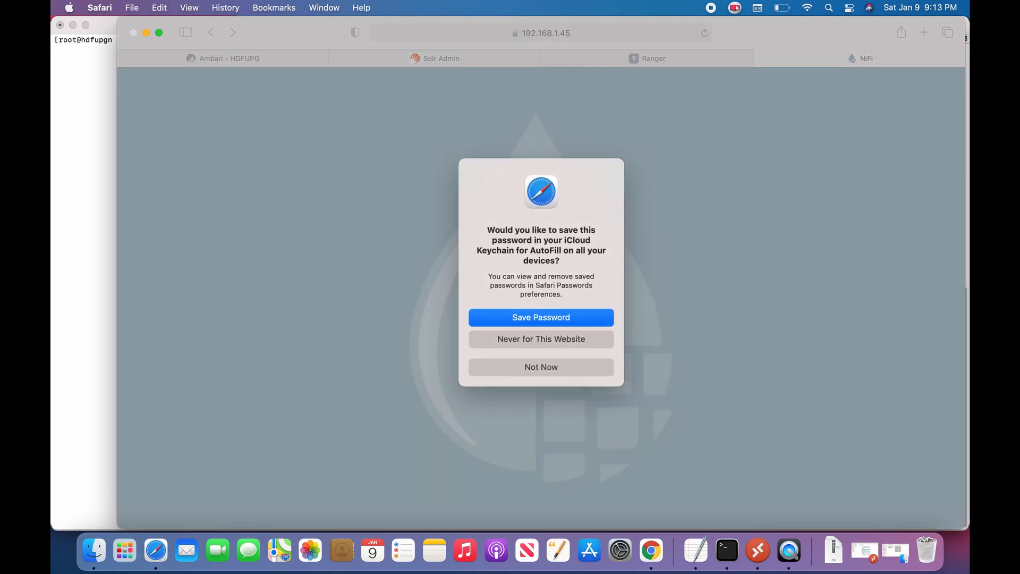
pyautogui.click(545, 369)
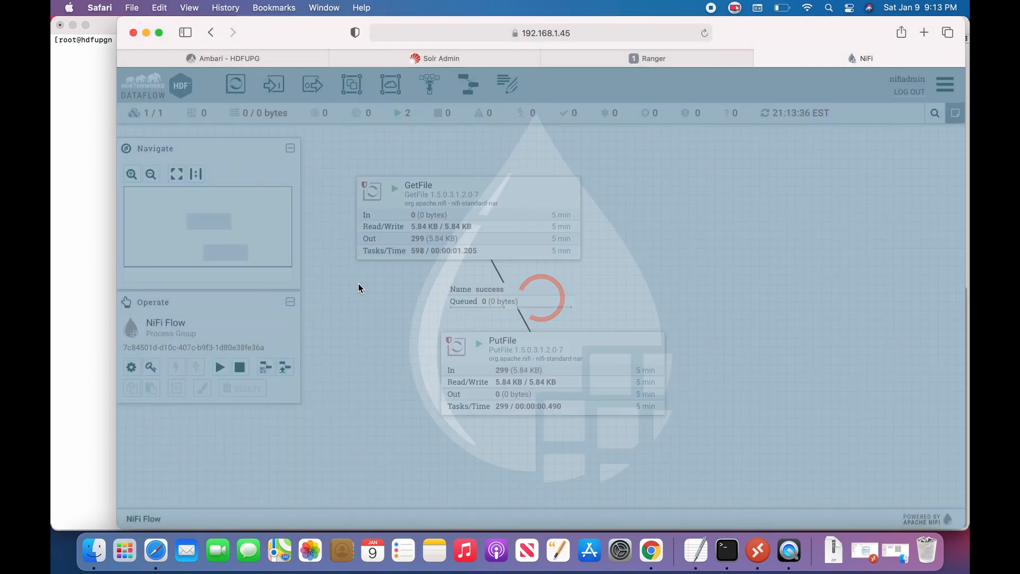
# Step: Stop the GetFile and PutFile processors, then log out of NiFi
pyautogui.moveTo(537, 259); pyautogui.dragTo(520, 187)
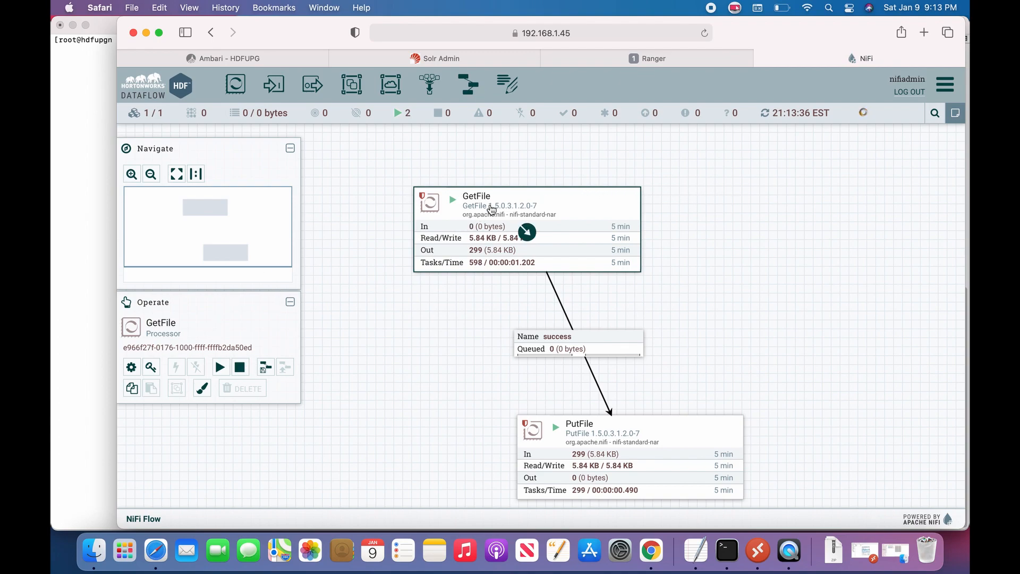
pyautogui.click(582, 432)
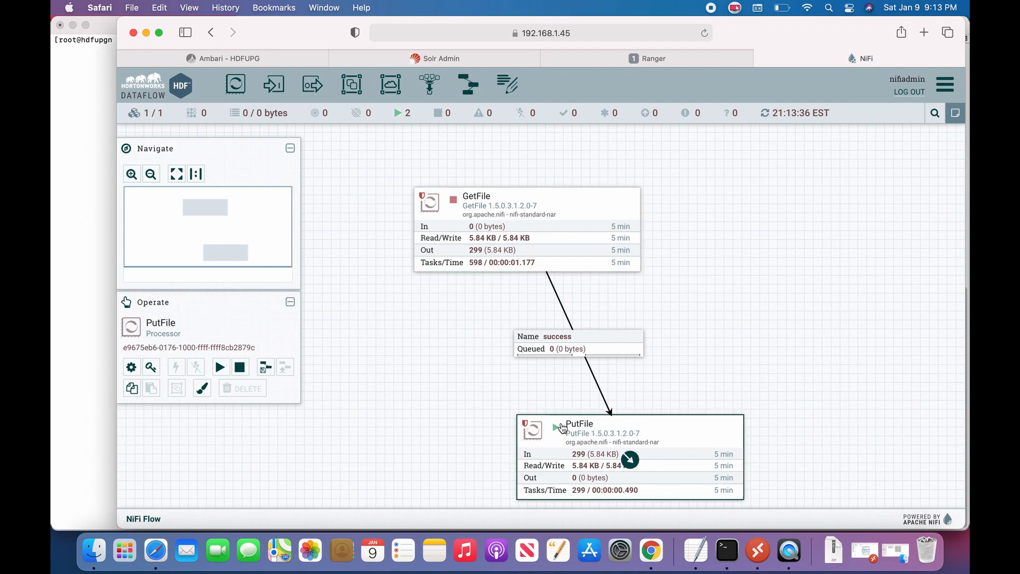
pyautogui.click(240, 367)
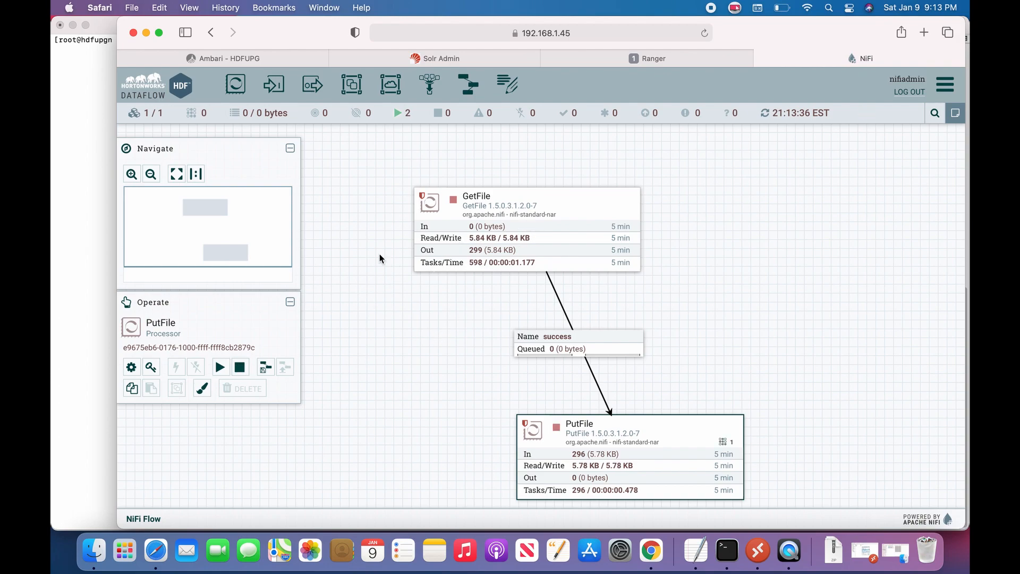
pyautogui.click(488, 342)
pyautogui.click(909, 92)
# Step: Log into NiFi with the LDAP admin user's name and password, declining to save it
pyautogui.click(270, 173)
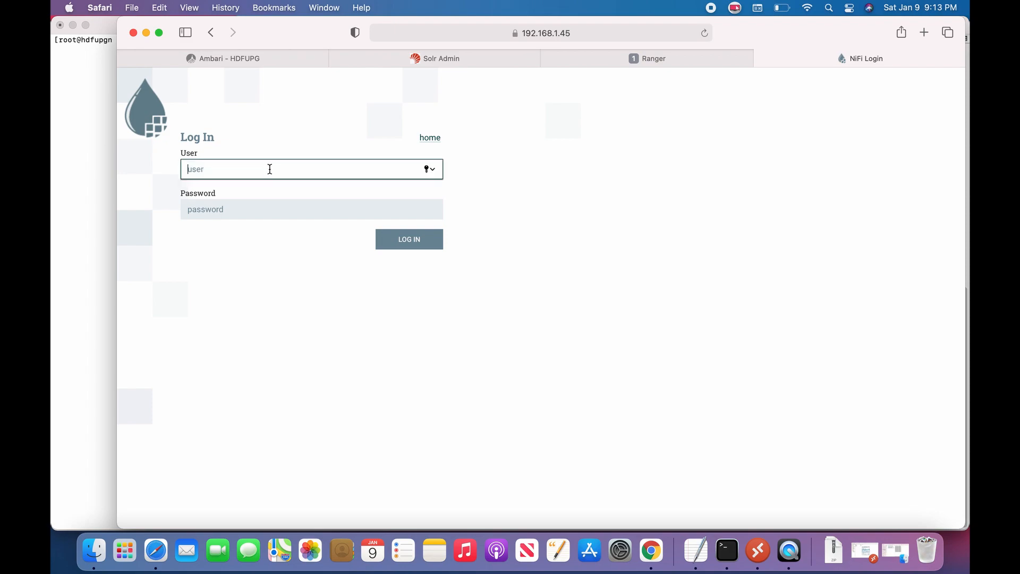
pyautogui.write('john')
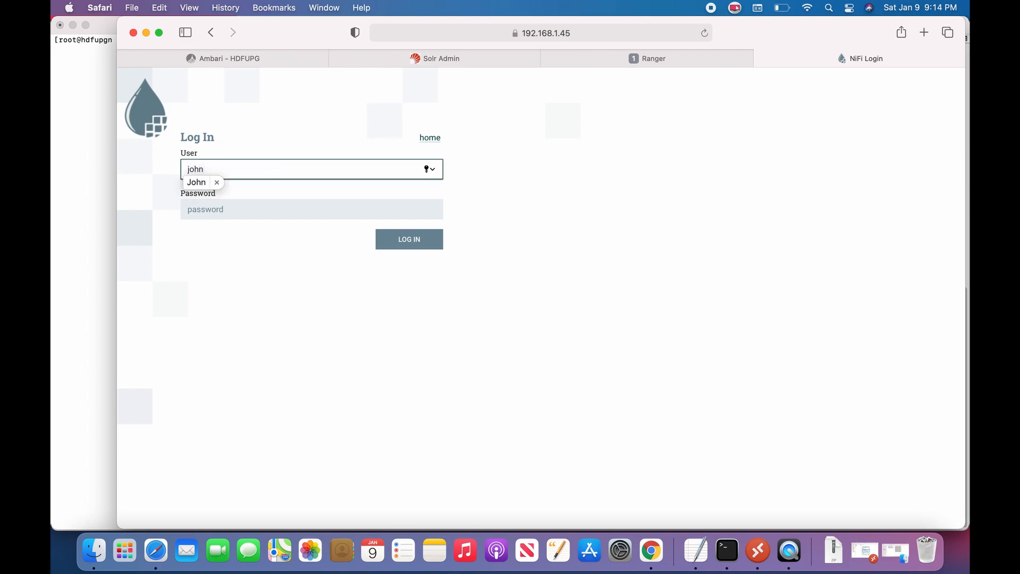
pyautogui.write('.doe.admin')
pyautogui.press('Tab')
pyautogui.write('•')
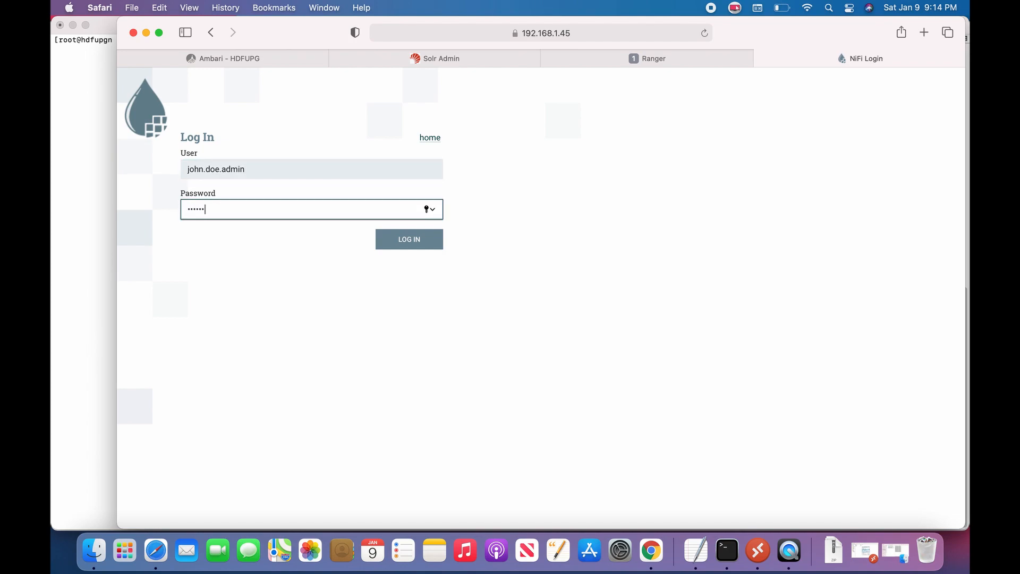
pyautogui.write('•••••••••••••')
pyautogui.press('Return')
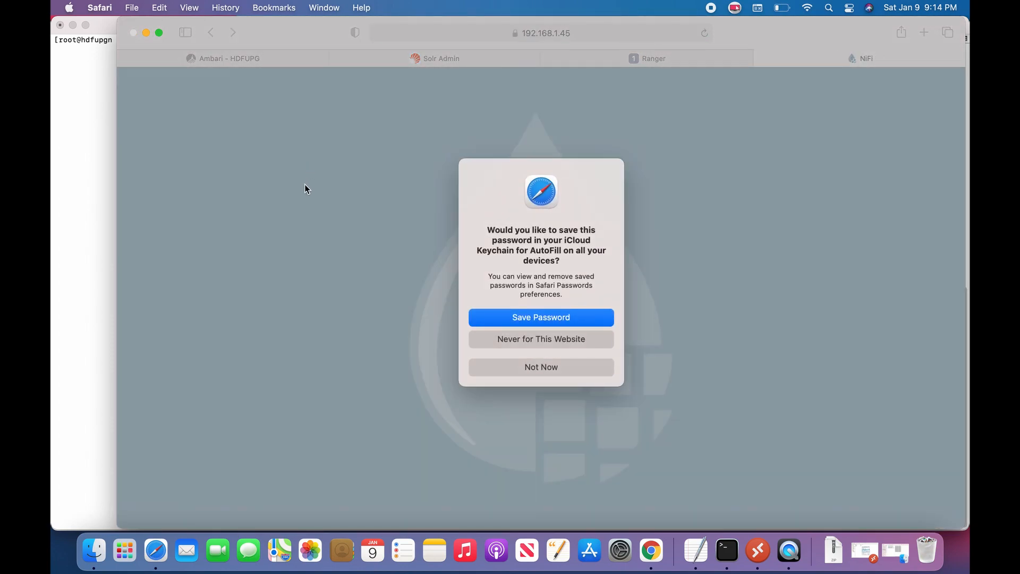
pyautogui.click(553, 372)
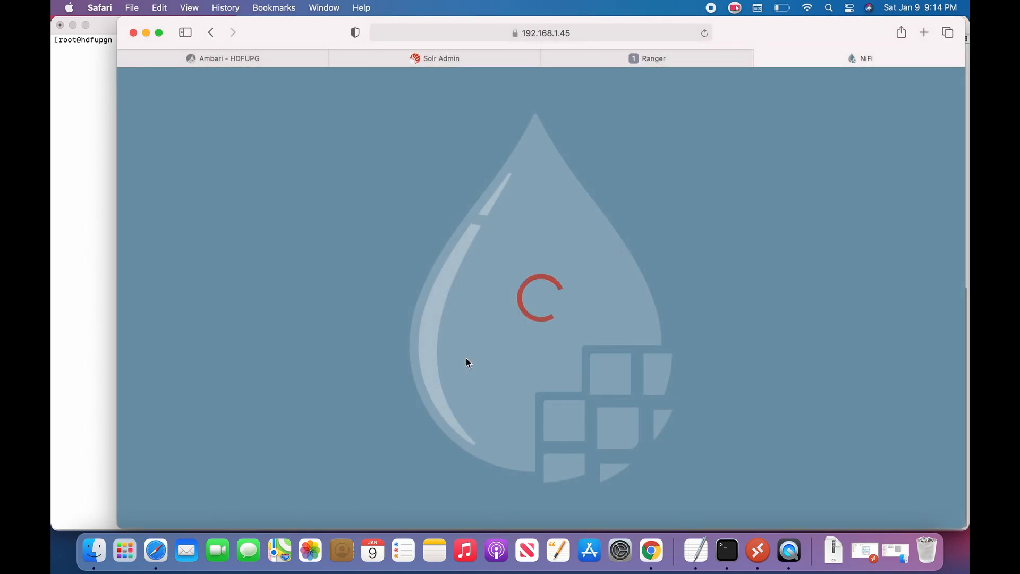